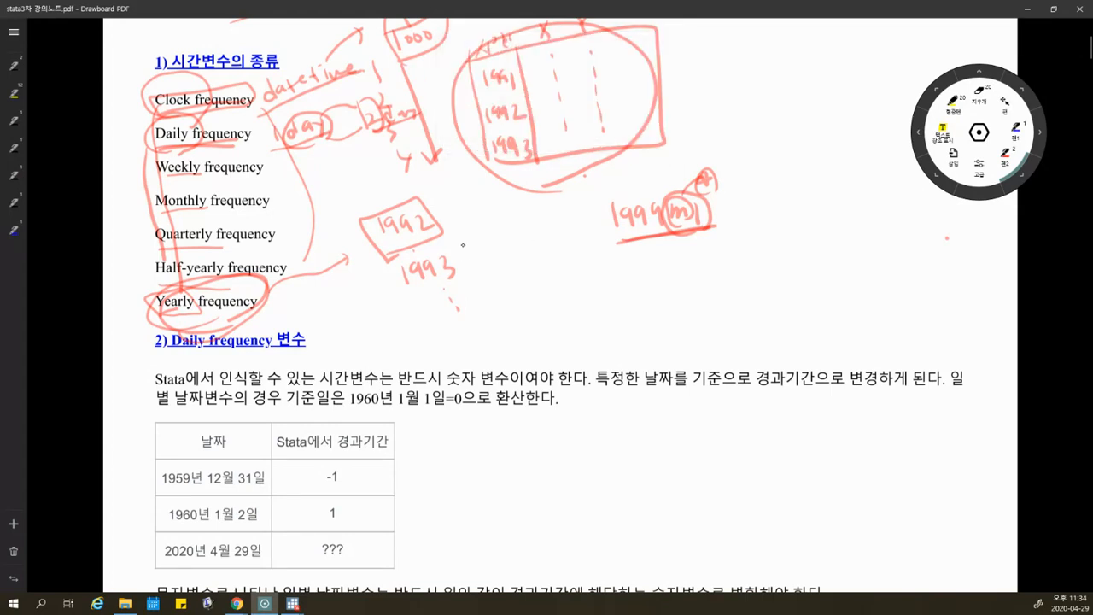
Step: Circle Monthly and Quarterly in the frequency list, then circle 시간변수는 and underline 숫자 변수 in the Daily frequency paragraph
{"action": "left_click_drag", "start_coordinate": [223, 193], "coordinate": [195, 256]}
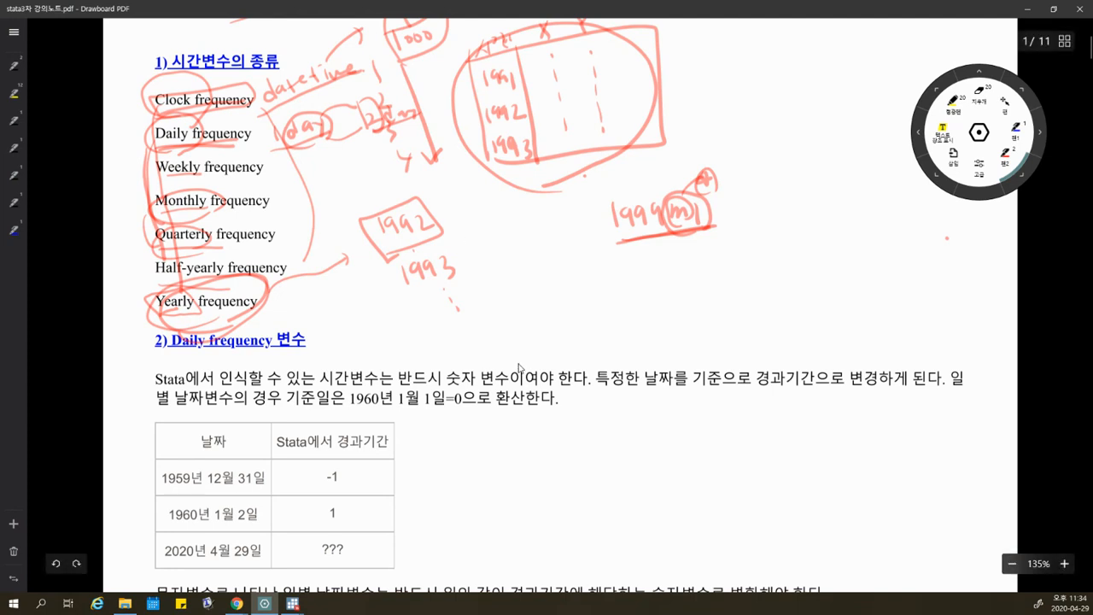
{"action": "scroll", "coordinate": [519, 368], "scroll_direction": "down", "scroll_amount": 1}
{"action": "scroll", "coordinate": [519, 367], "scroll_direction": "down", "scroll_amount": 3}
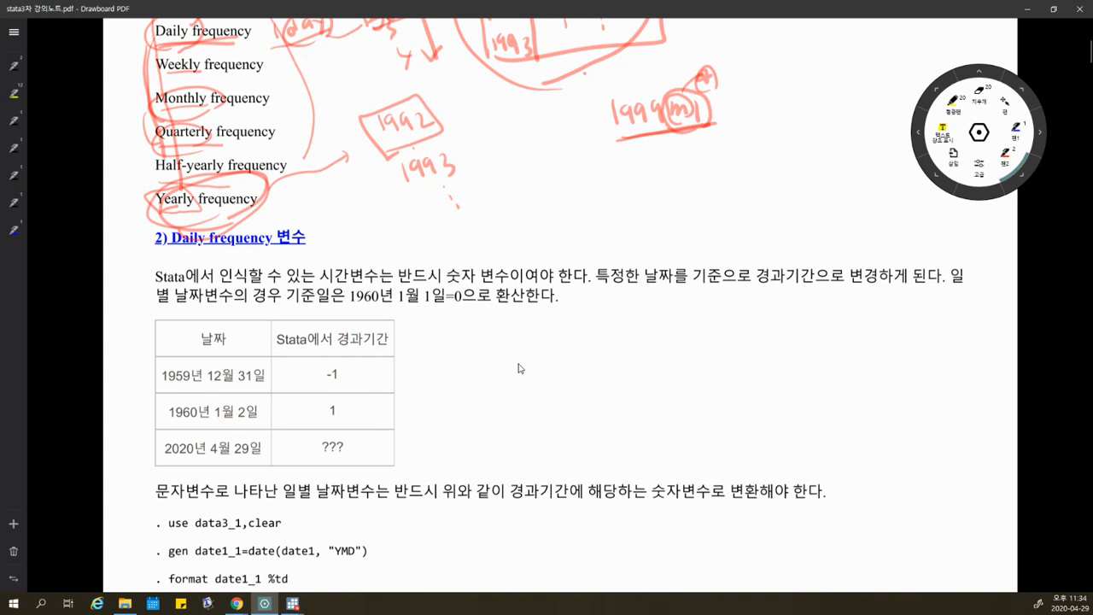
{"action": "left_click_drag", "start_coordinate": [316, 282], "coordinate": [517, 278]}
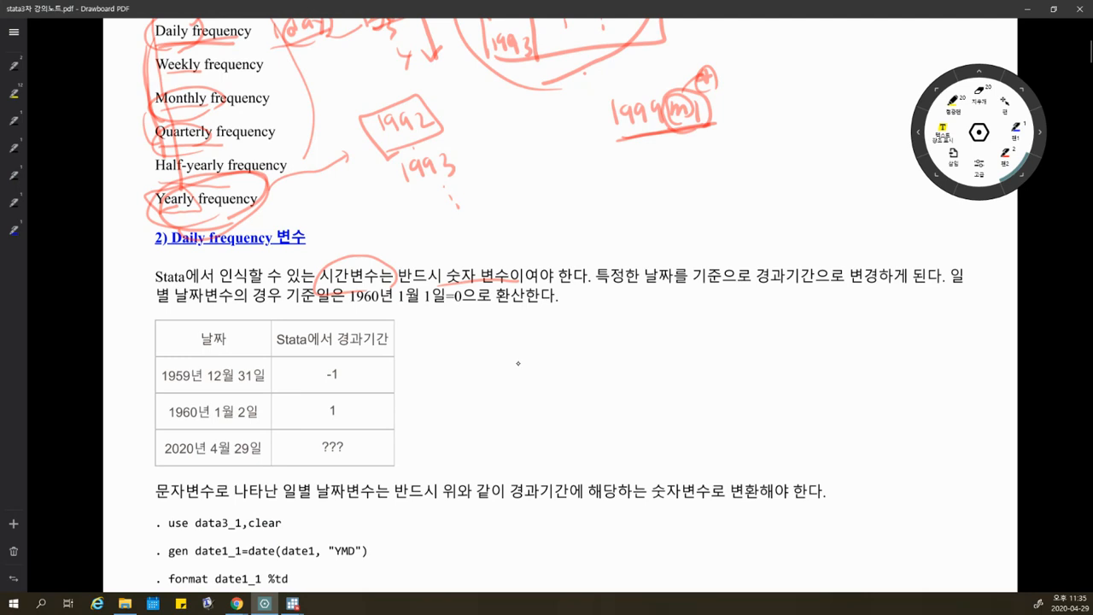
Step: Annotate the handwritten 1999m1 with a box, a circled m, the word month, and arrows including one to a circled 숫자
{"action": "mouse_move", "coordinate": [665, 116]}
{"action": "left_mouse_down"}
{"action": "mouse_move", "coordinate": [693, 104]}
{"action": "mouse_move", "coordinate": [693, 158]}
{"action": "mouse_move", "coordinate": [736, 162]}
{"action": "mouse_move", "coordinate": [693, 120]}
{"action": "left_mouse_up"}
{"action": "left_click_drag", "start_coordinate": [686, 70], "coordinate": [680, 94]}
{"action": "mouse_move", "coordinate": [613, 147]}
{"action": "left_mouse_down"}
{"action": "mouse_move", "coordinate": [606, 100]}
{"action": "mouse_move", "coordinate": [614, 149]}
{"action": "left_mouse_up"}
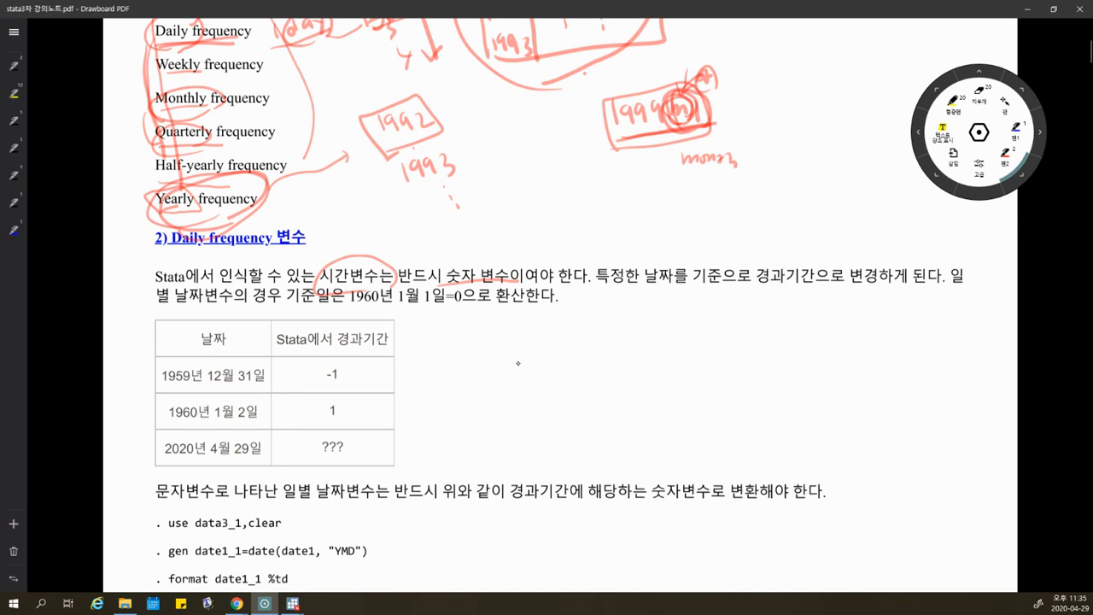
{"action": "mouse_move", "coordinate": [581, 190]}
{"action": "left_mouse_down"}
{"action": "mouse_move", "coordinate": [613, 156]}
{"action": "mouse_move", "coordinate": [700, 134]}
{"action": "left_mouse_up"}
{"action": "mouse_move", "coordinate": [659, 158]}
{"action": "left_mouse_down"}
{"action": "mouse_move", "coordinate": [646, 211]}
{"action": "mouse_move", "coordinate": [654, 224]}
{"action": "mouse_move", "coordinate": [689, 219]}
{"action": "left_mouse_up"}
{"action": "mouse_move", "coordinate": [678, 239]}
{"action": "left_mouse_down"}
{"action": "mouse_move", "coordinate": [656, 196]}
{"action": "mouse_move", "coordinate": [683, 234]}
{"action": "left_mouse_up"}
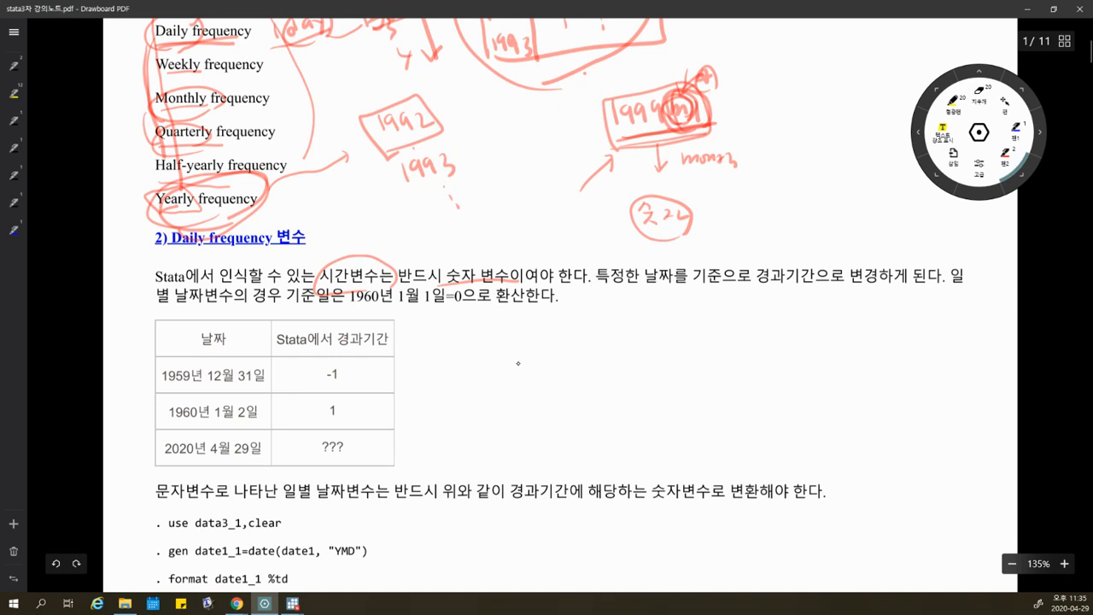
Step: Handwrite 2020/01/01 above the Daily frequency paragraph, mark its slashes and number parts, and draw a frame around the date
{"action": "mouse_move", "coordinate": [452, 244]}
{"action": "left_mouse_down"}
{"action": "mouse_move", "coordinate": [462, 252]}
{"action": "mouse_move", "coordinate": [483, 242]}
{"action": "mouse_move", "coordinate": [465, 248]}
{"action": "mouse_move", "coordinate": [495, 257]}
{"action": "mouse_move", "coordinate": [509, 240]}
{"action": "mouse_move", "coordinate": [518, 248]}
{"action": "left_mouse_up"}
{"action": "mouse_move", "coordinate": [538, 228]}
{"action": "left_mouse_down"}
{"action": "mouse_move", "coordinate": [532, 249]}
{"action": "mouse_move", "coordinate": [550, 233]}
{"action": "mouse_move", "coordinate": [564, 246]}
{"action": "mouse_move", "coordinate": [536, 228]}
{"action": "mouse_move", "coordinate": [516, 256]}
{"action": "mouse_move", "coordinate": [575, 248]}
{"action": "left_mouse_up"}
{"action": "left_click_drag", "start_coordinate": [502, 215], "coordinate": [505, 231]}
{"action": "left_click_drag", "start_coordinate": [498, 223], "coordinate": [540, 217]}
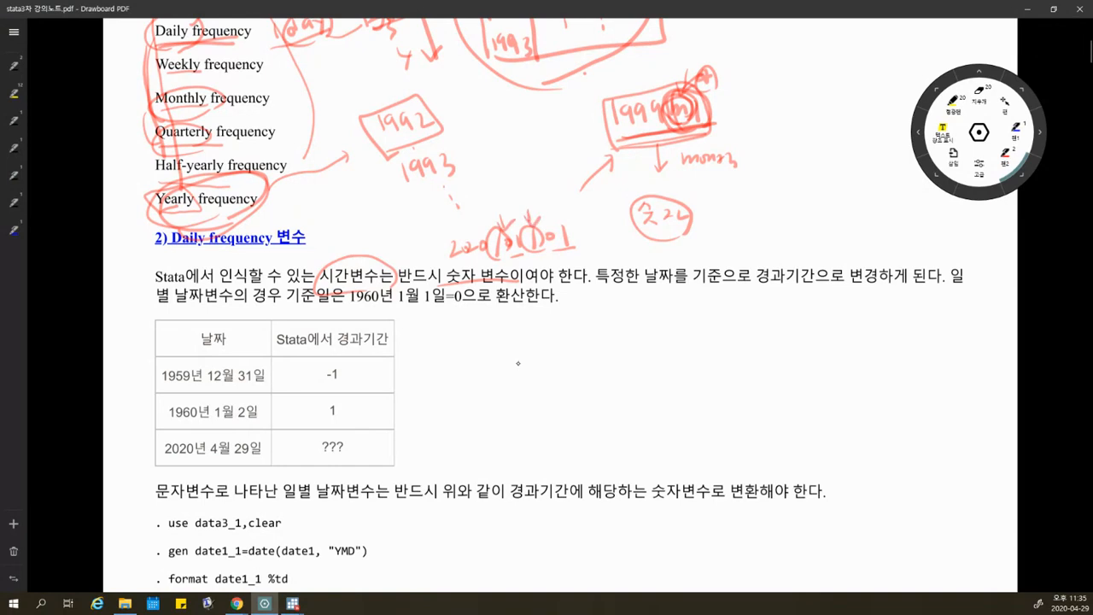
{"action": "mouse_move", "coordinate": [586, 249]}
{"action": "left_mouse_down"}
{"action": "mouse_move", "coordinate": [522, 215]}
{"action": "mouse_move", "coordinate": [444, 244]}
{"action": "mouse_move", "coordinate": [451, 270]}
{"action": "left_mouse_up"}
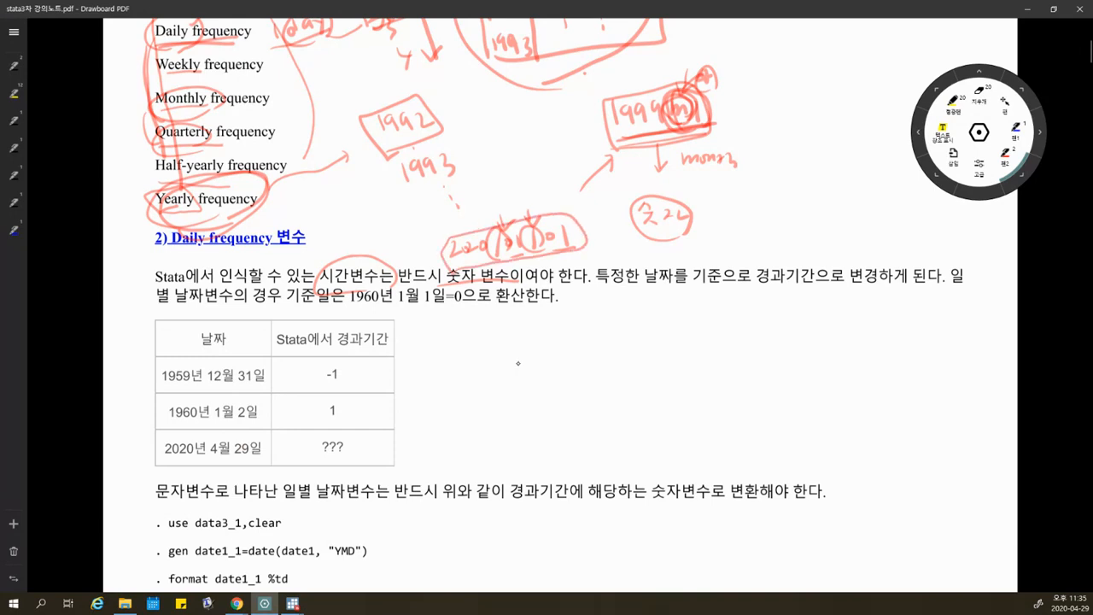
Step: Underline the elapsed-period sentence, circle 경과기간, and mark the base date 1960년 1월 1일 and =0으로 환산한다
{"action": "left_click_drag", "start_coordinate": [603, 294], "coordinate": [863, 298]}
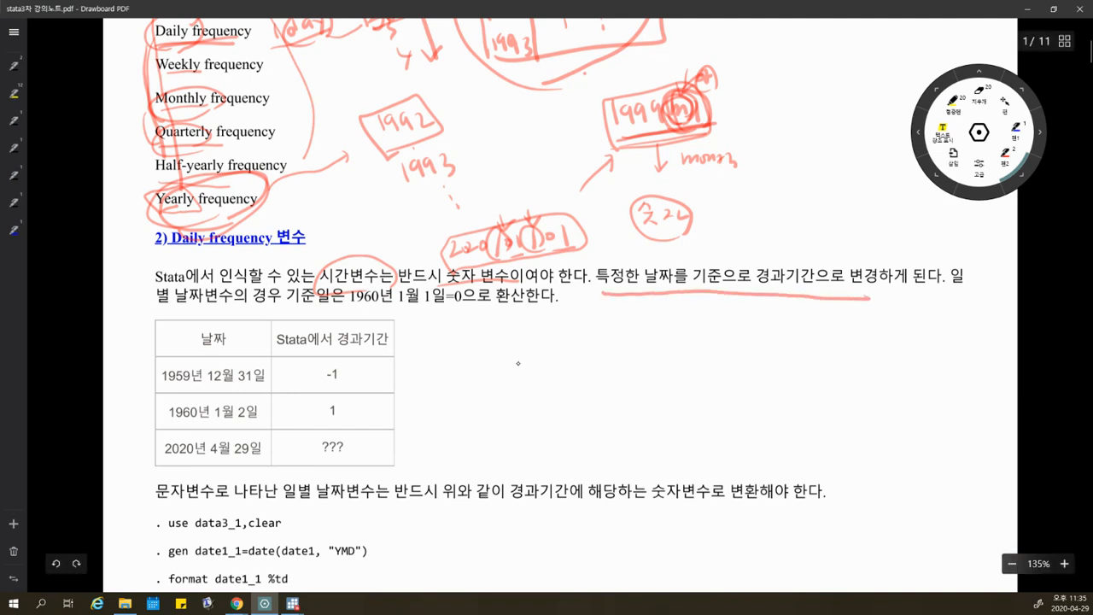
{"action": "left_click_drag", "start_coordinate": [760, 287], "coordinate": [803, 294]}
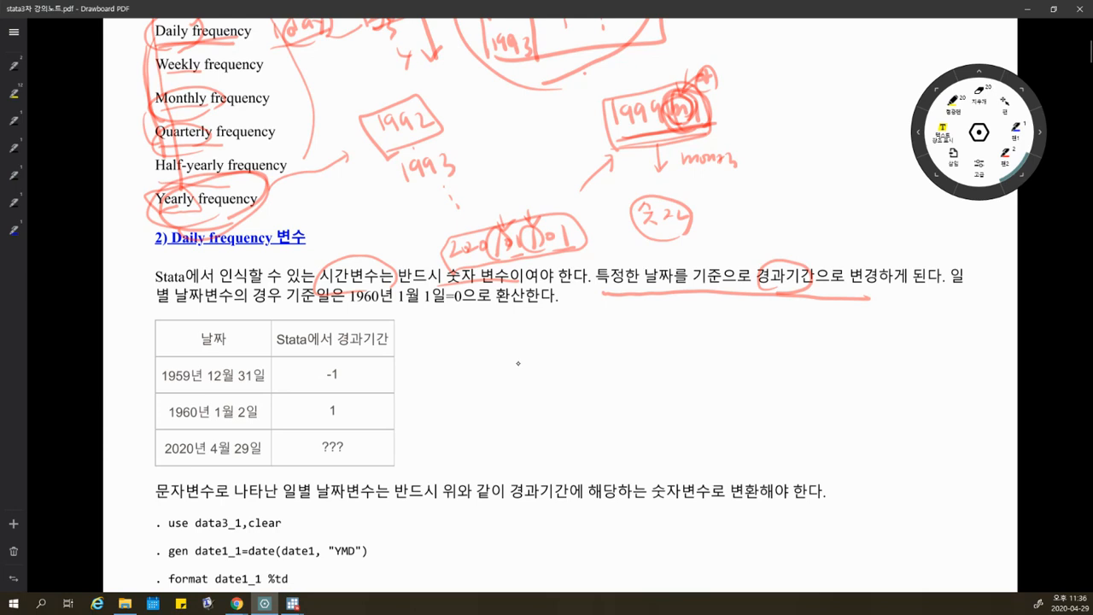
{"action": "mouse_move", "coordinate": [423, 316]}
{"action": "left_mouse_down"}
{"action": "mouse_move", "coordinate": [449, 295]}
{"action": "mouse_move", "coordinate": [382, 280]}
{"action": "mouse_move", "coordinate": [346, 298]}
{"action": "mouse_move", "coordinate": [413, 313]}
{"action": "left_mouse_up"}
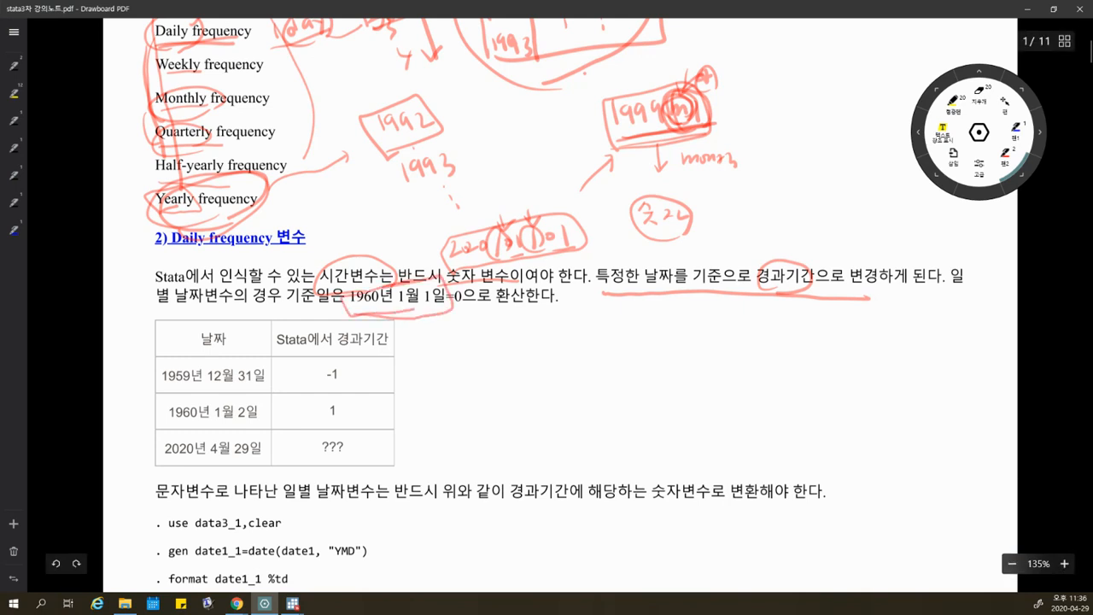
{"action": "mouse_move", "coordinate": [461, 286]}
{"action": "left_mouse_down"}
{"action": "mouse_move", "coordinate": [458, 307]}
{"action": "mouse_move", "coordinate": [464, 285]}
{"action": "mouse_move", "coordinate": [532, 307]}
{"action": "left_mouse_up"}
Step: Underline the three dates in the table, circle -1, 1 and ???, and underline the 1960 base date again
{"action": "mouse_move", "coordinate": [162, 389]}
{"action": "left_mouse_down"}
{"action": "mouse_move", "coordinate": [330, 383]}
{"action": "mouse_move", "coordinate": [314, 368]}
{"action": "left_mouse_up"}
{"action": "left_click_drag", "start_coordinate": [213, 420], "coordinate": [262, 417]}
{"action": "mouse_move", "coordinate": [328, 403]}
{"action": "left_mouse_down"}
{"action": "mouse_move", "coordinate": [339, 418]}
{"action": "mouse_move", "coordinate": [342, 403]}
{"action": "left_mouse_up"}
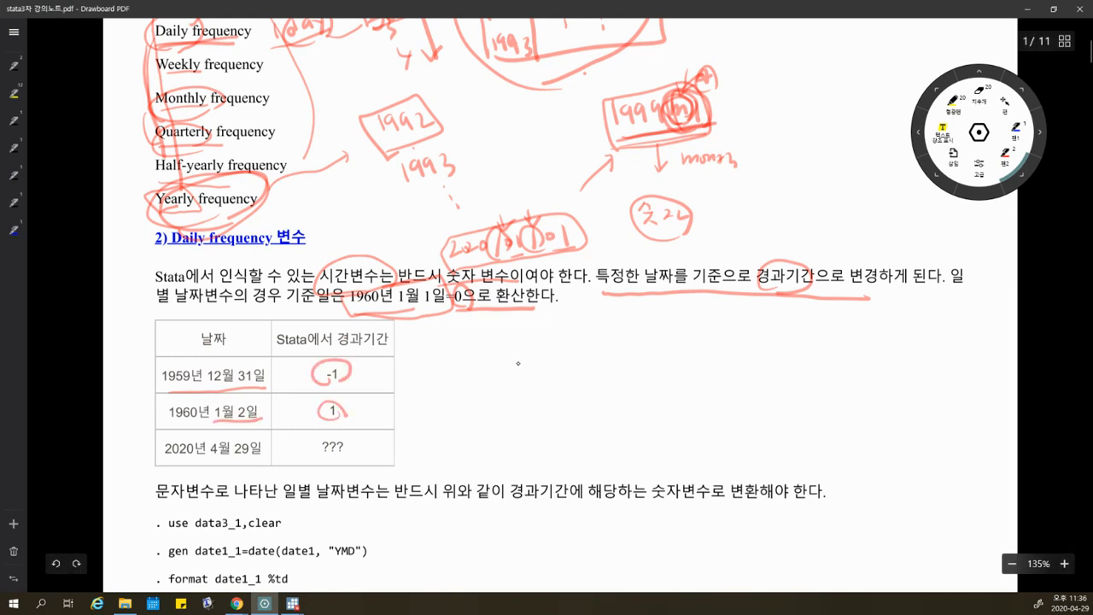
{"action": "left_click_drag", "start_coordinate": [169, 461], "coordinate": [263, 455]}
{"action": "mouse_move", "coordinate": [332, 455]}
{"action": "left_mouse_down"}
{"action": "mouse_move", "coordinate": [313, 443]}
{"action": "mouse_move", "coordinate": [350, 436]}
{"action": "mouse_move", "coordinate": [342, 465]}
{"action": "mouse_move", "coordinate": [360, 441]}
{"action": "left_mouse_up"}
{"action": "left_click_drag", "start_coordinate": [350, 313], "coordinate": [449, 313]}
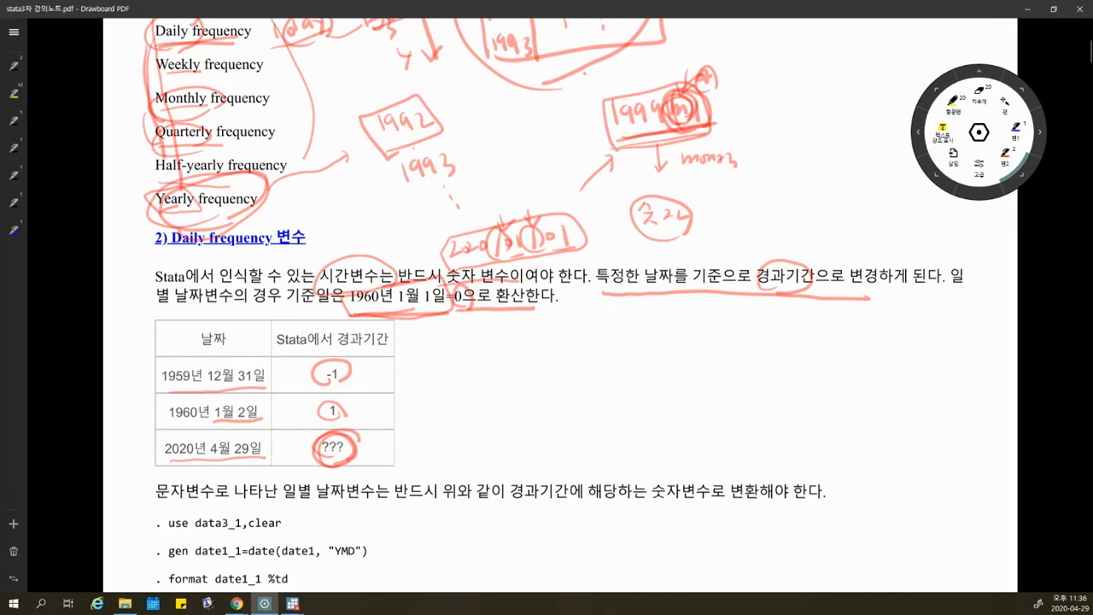
Step: Switch to Stata's Do-file Editor and run the header block containing cd c:\stata and set more off
{"action": "mouse_move", "coordinate": [291, 604]}
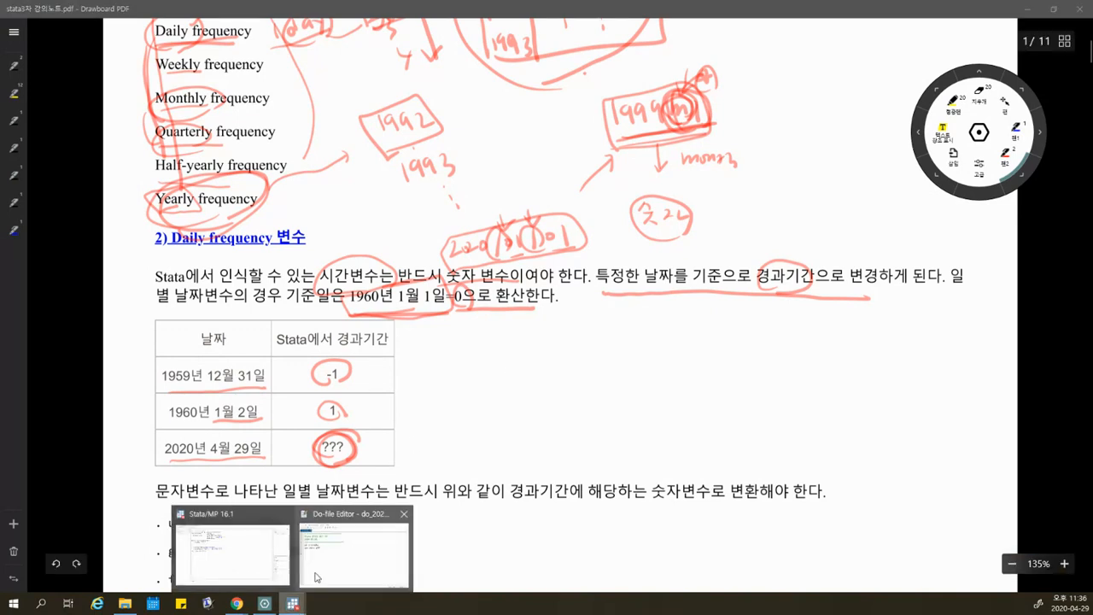
{"action": "left_click", "coordinate": [324, 570]}
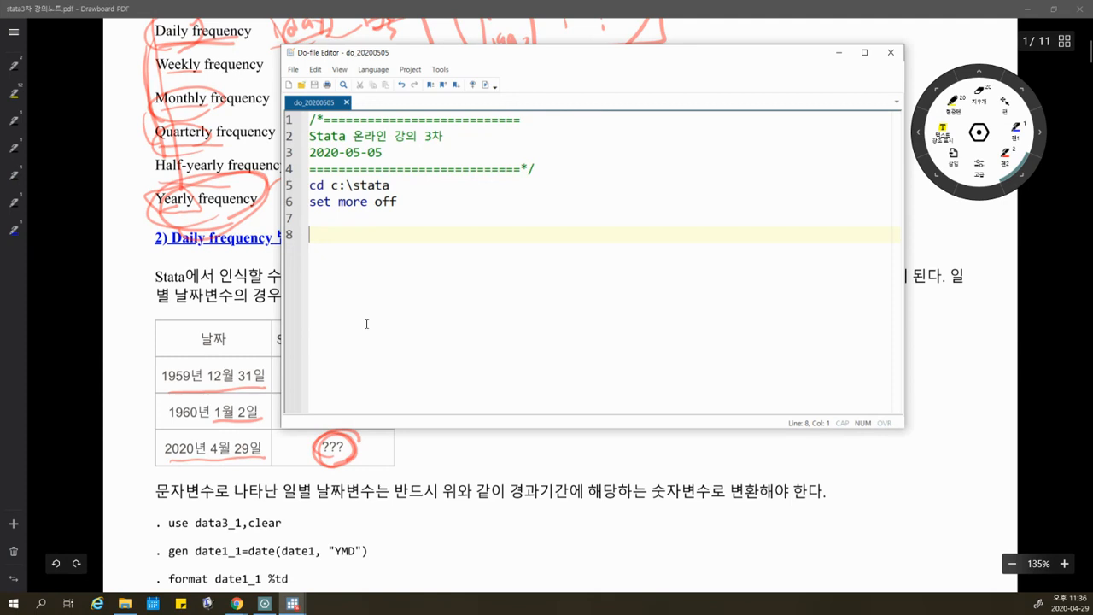
{"action": "left_click_drag", "start_coordinate": [310, 119], "coordinate": [405, 203]}
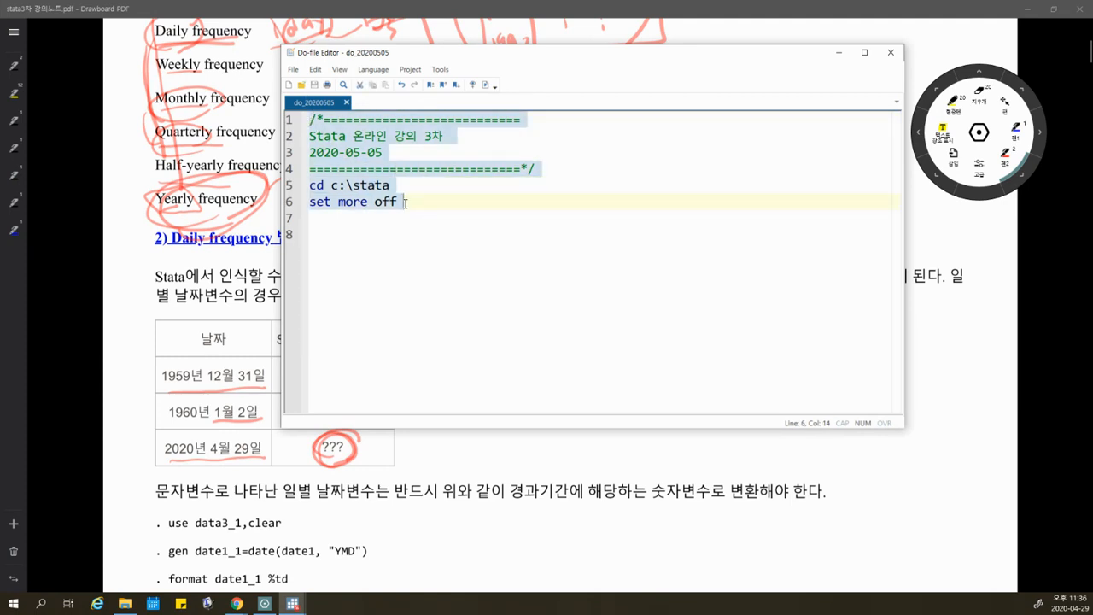
{"action": "left_click", "coordinate": [256, 555]}
{"action": "left_click", "coordinate": [295, 602]}
Step: Add the command di mdy(4,29,2020) on a new line 8 below the header of the do-file
{"action": "left_click", "coordinate": [348, 218]}
{"action": "key", "text": "Return"}
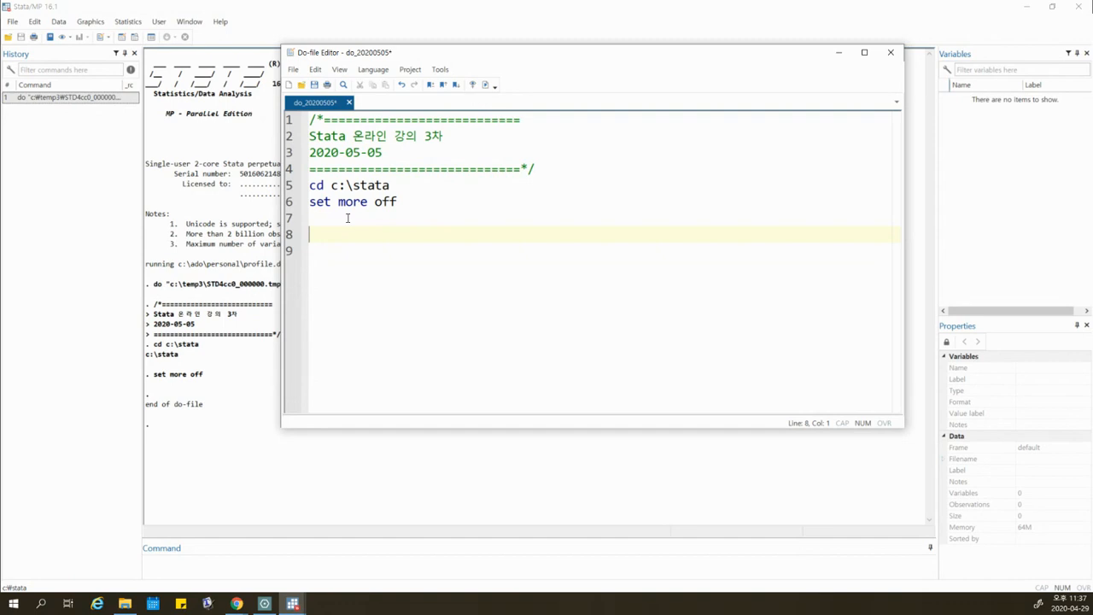
{"action": "type", "text": "di mdy(4,29,2020"}
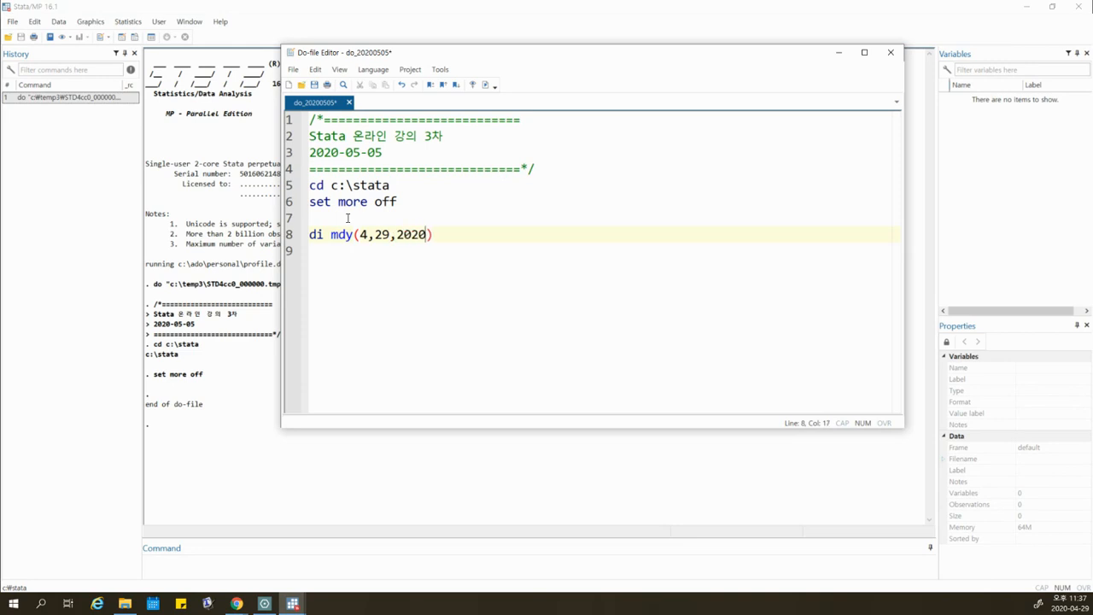
Step: Highlight the mdy function name and its arguments in line 8 to examine the month, day, year order
{"action": "left_click_drag", "start_coordinate": [331, 234], "coordinate": [354, 233]}
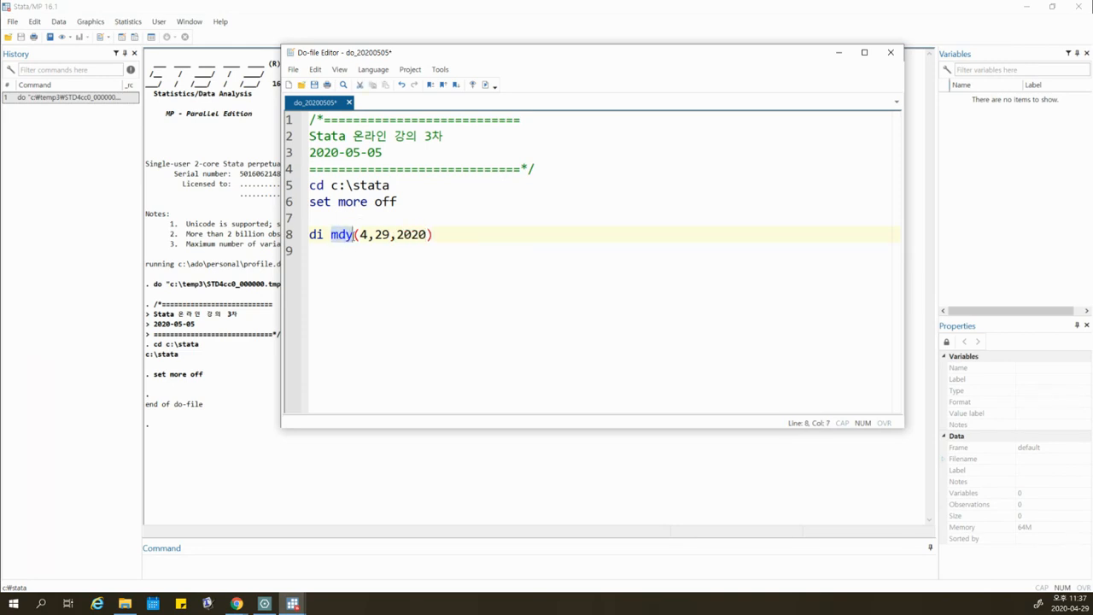
{"action": "left_click", "coordinate": [332, 234]}
{"action": "left_click_drag", "start_coordinate": [331, 235], "coordinate": [427, 235]}
{"action": "left_click", "coordinate": [346, 236]}
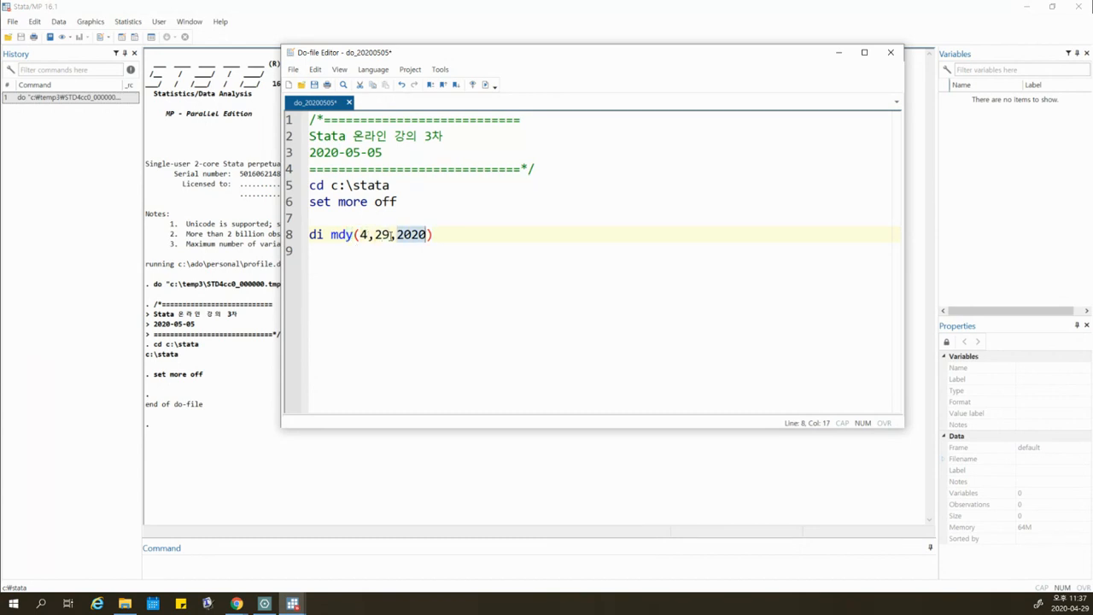
{"action": "left_click_drag", "start_coordinate": [433, 235], "coordinate": [329, 235]}
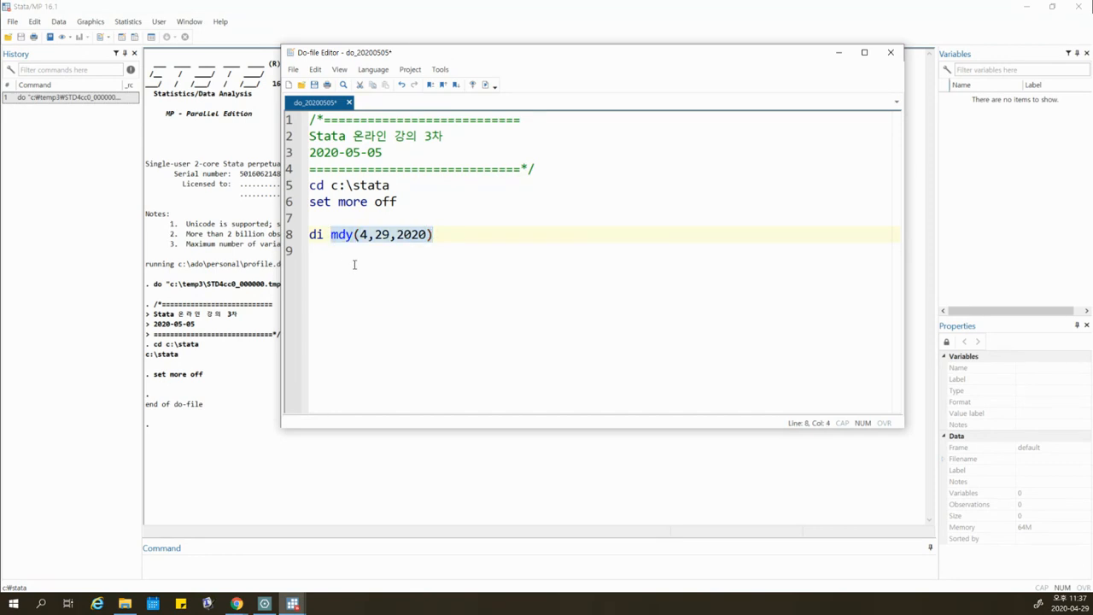
Step: Run only the di mdy(4,29,2020) line and highlight its output in the Results window
{"action": "left_click", "coordinate": [386, 249]}
{"action": "left_click_drag", "start_coordinate": [436, 235], "coordinate": [309, 235]}
{"action": "left_click", "coordinate": [485, 85]}
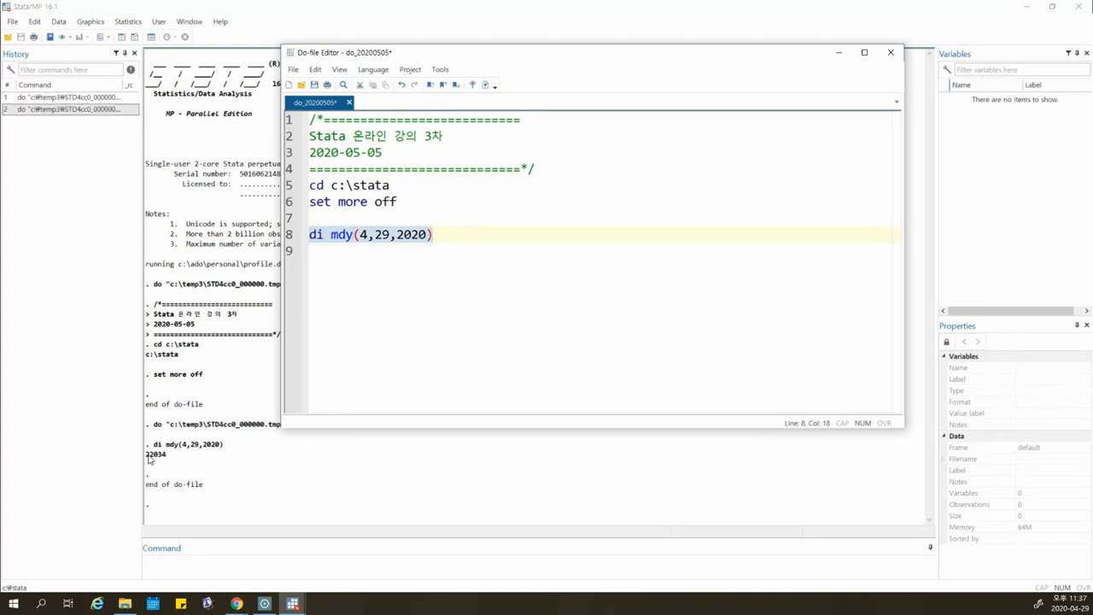
{"action": "left_click_drag", "start_coordinate": [147, 458], "coordinate": [182, 458]}
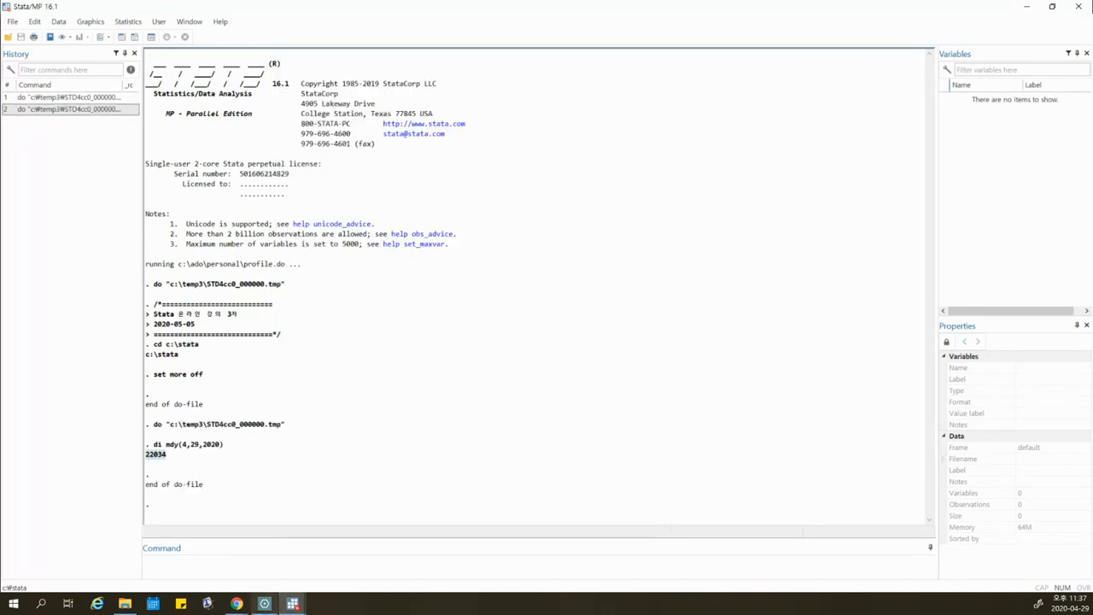
Step: Switch to the Drawboard PDF notes, handwrite 22034 beside the 2020년 4월 29일 row, and frame it
{"action": "left_click", "coordinate": [265, 604]}
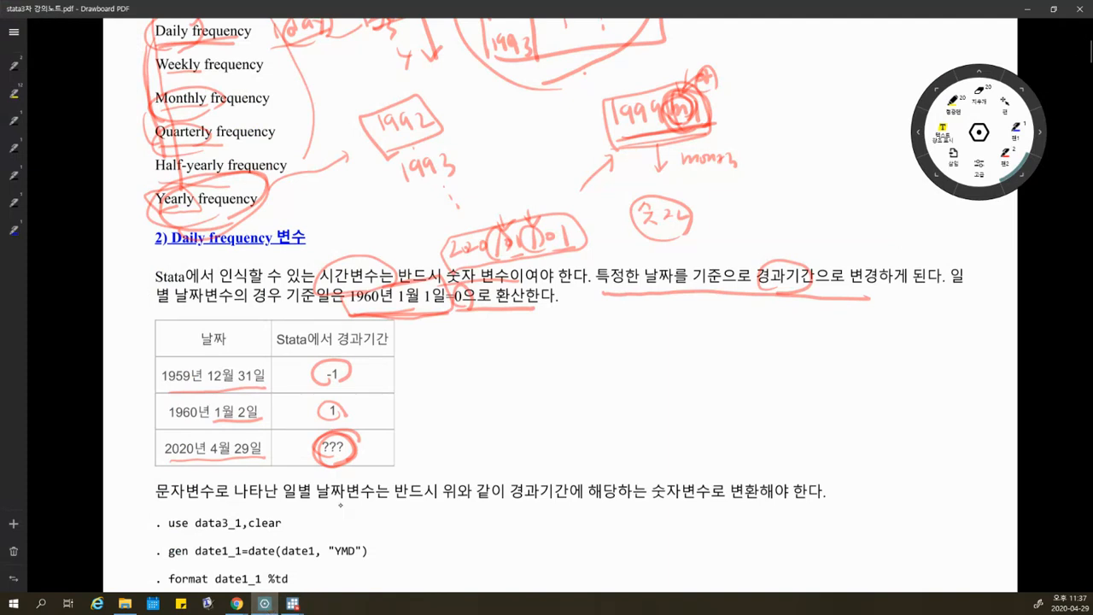
{"action": "left_click_drag", "start_coordinate": [432, 440], "coordinate": [444, 449]}
{"action": "left_click_drag", "start_coordinate": [447, 439], "coordinate": [460, 449]}
{"action": "mouse_move", "coordinate": [483, 432]}
{"action": "left_mouse_down"}
{"action": "mouse_move", "coordinate": [485, 447]}
{"action": "mouse_move", "coordinate": [521, 437]}
{"action": "mouse_move", "coordinate": [513, 448]}
{"action": "left_mouse_up"}
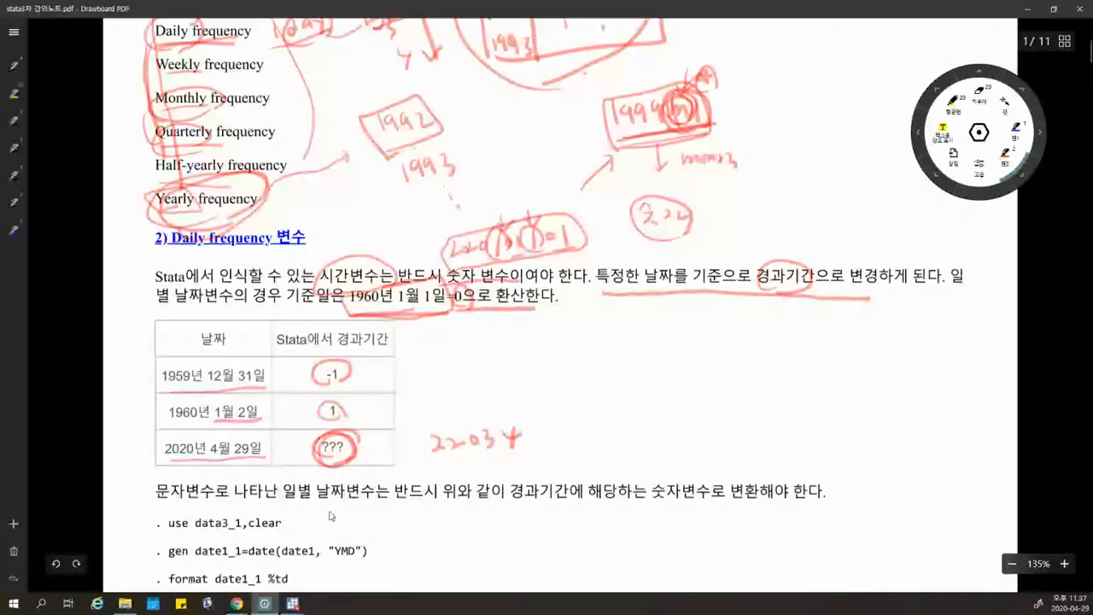
{"action": "mouse_move", "coordinate": [435, 462]}
{"action": "left_mouse_down"}
{"action": "mouse_move", "coordinate": [536, 457]}
{"action": "mouse_move", "coordinate": [518, 419]}
{"action": "mouse_move", "coordinate": [408, 462]}
{"action": "left_mouse_up"}
Step: Save the do-file in Stata's Do-file Editor and return to the PDF lecture notes
{"action": "left_click", "coordinate": [295, 603]}
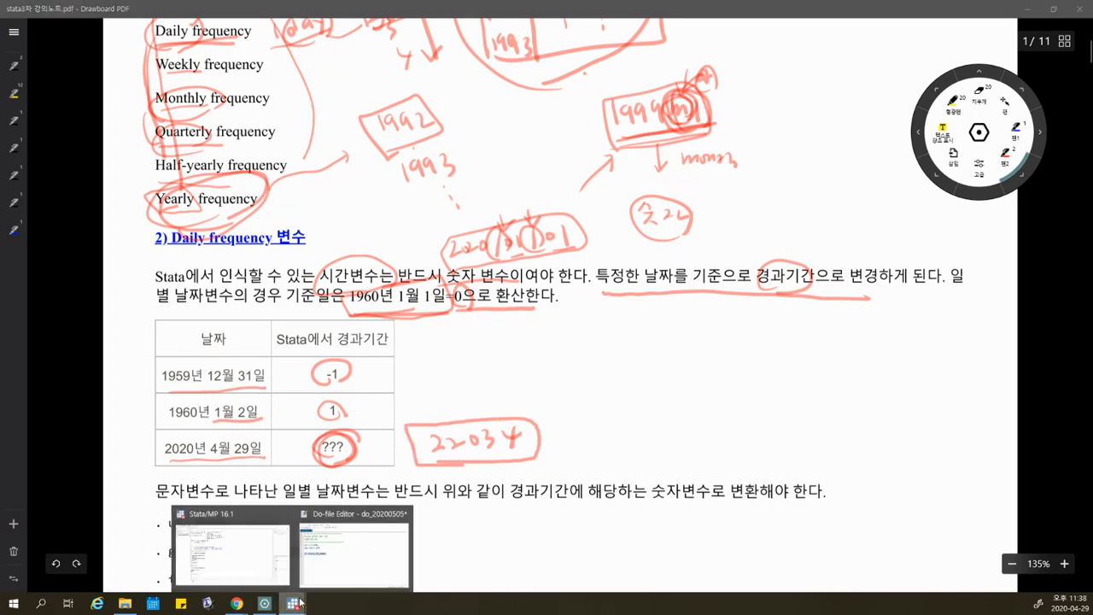
{"action": "left_click", "coordinate": [329, 556]}
{"action": "left_click", "coordinate": [345, 249]}
{"action": "left_click", "coordinate": [315, 85]}
{"action": "left_click", "coordinate": [515, 524]}
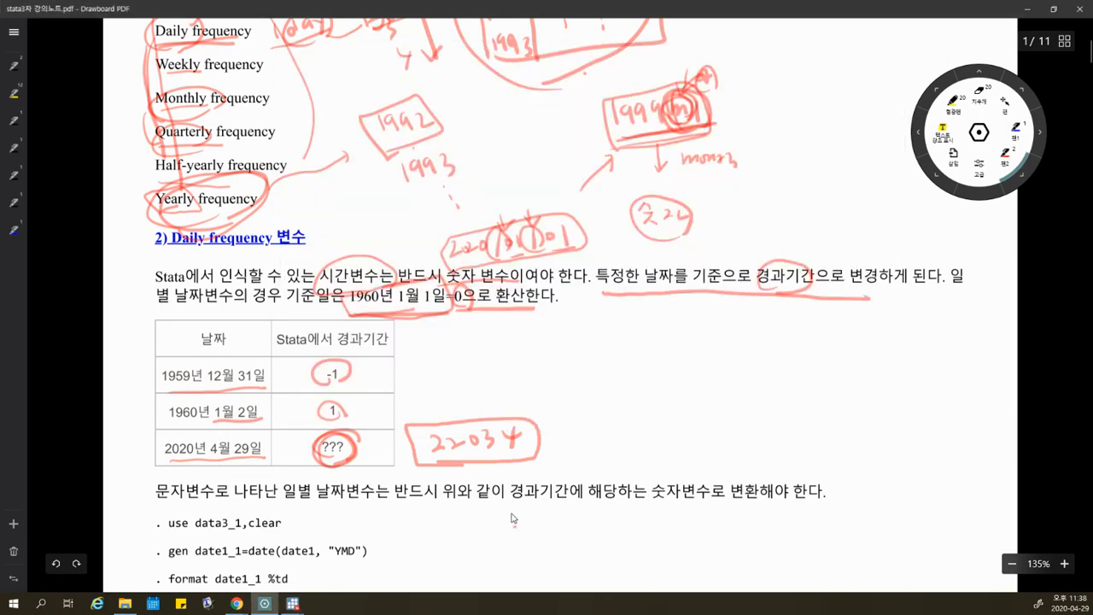
Step: Underline 문자변수 and the elapsed-period phrase, circle 숫자변수로, and underline data3_1,clear in the notes
{"action": "scroll", "coordinate": [512, 518], "scroll_direction": "down", "scroll_amount": 5}
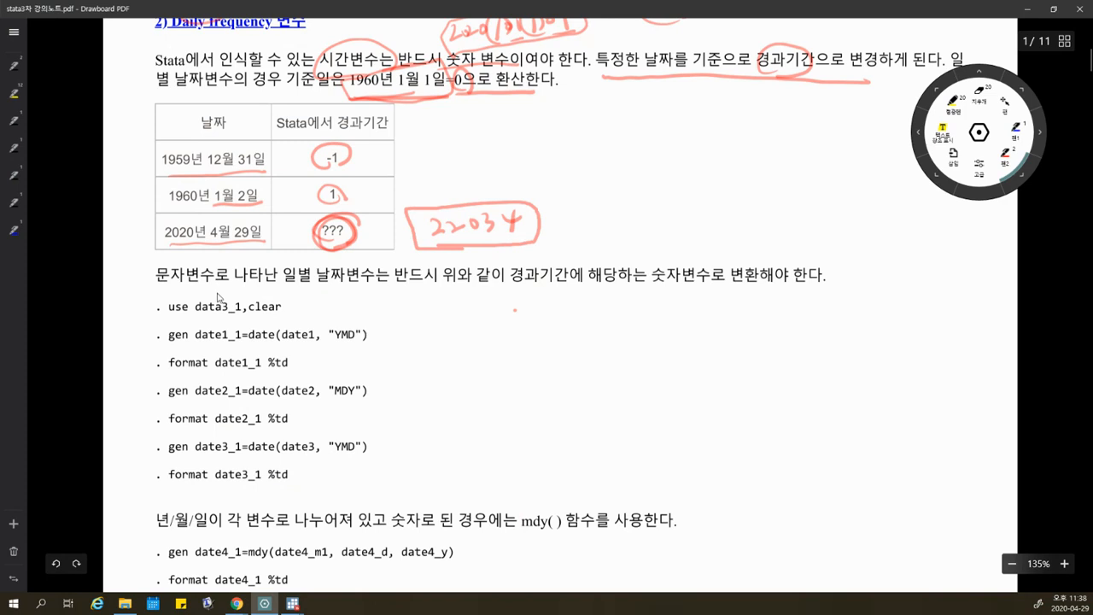
{"action": "left_click_drag", "start_coordinate": [158, 282], "coordinate": [218, 284]}
{"action": "left_click_drag", "start_coordinate": [526, 288], "coordinate": [713, 295]}
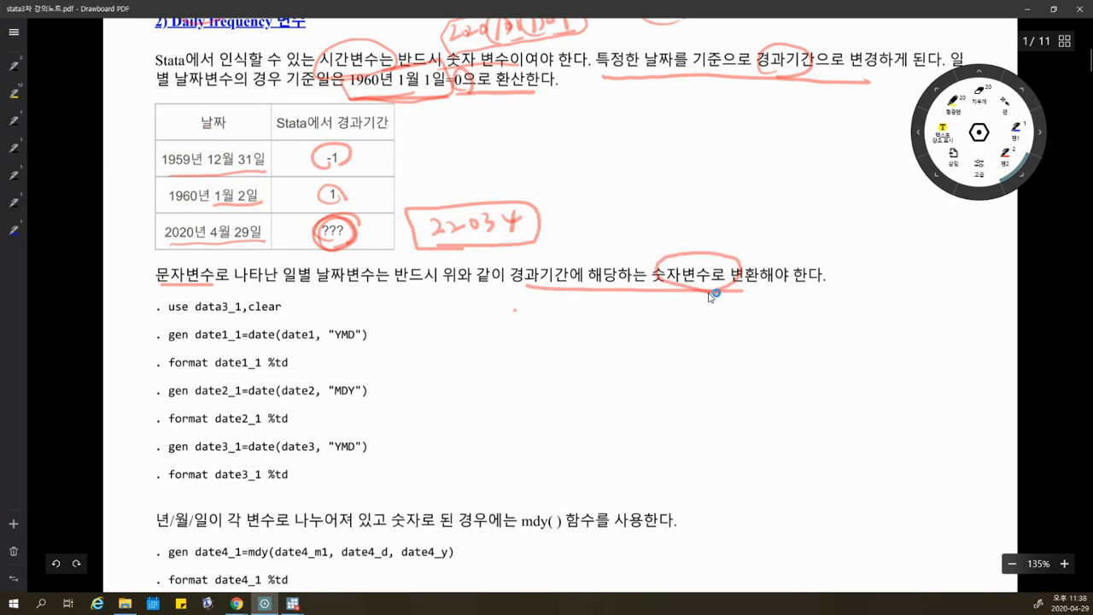
{"action": "left_click_drag", "start_coordinate": [181, 320], "coordinate": [301, 319]}
Step: In Stata's do-file, add the line use data3_1, clear and run it to load the dataset
{"action": "mouse_move", "coordinate": [292, 603]}
{"action": "left_click", "coordinate": [348, 549]}
{"action": "type", "text": "use data3_,"}
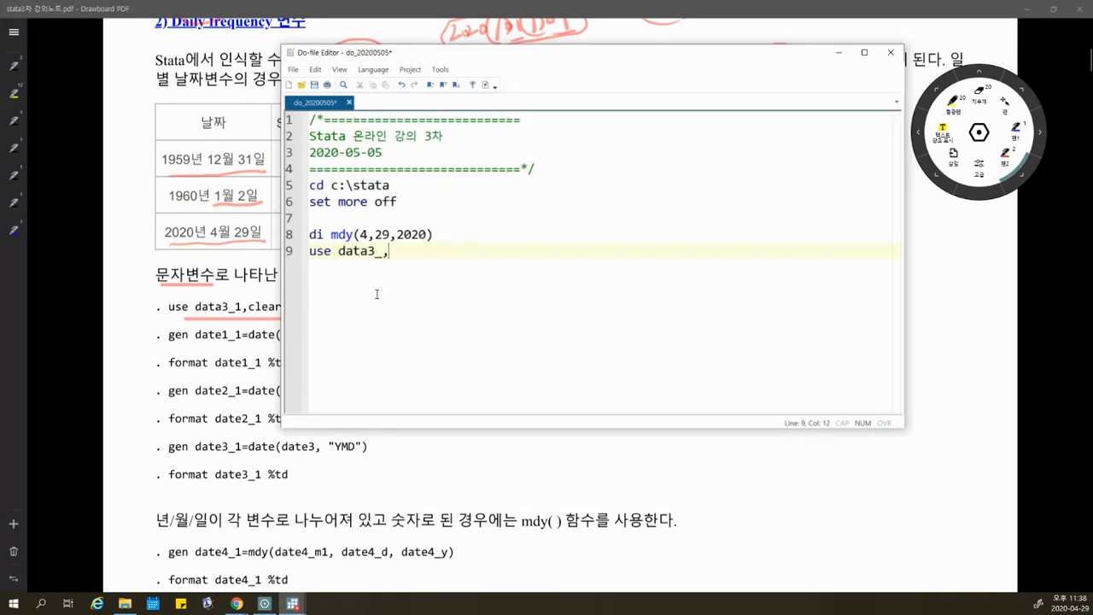
{"action": "key", "text": "BackSpace"}
{"action": "type", "text": "1, clear"}
{"action": "key", "text": "Return"}
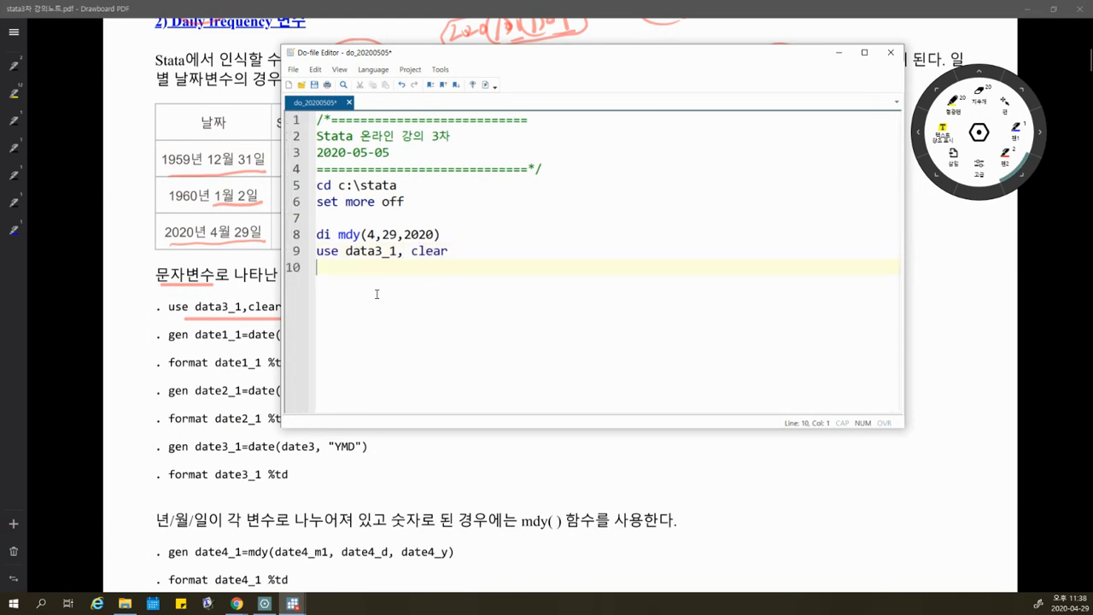
{"action": "left_click_drag", "start_coordinate": [389, 252], "coordinate": [411, 251]}
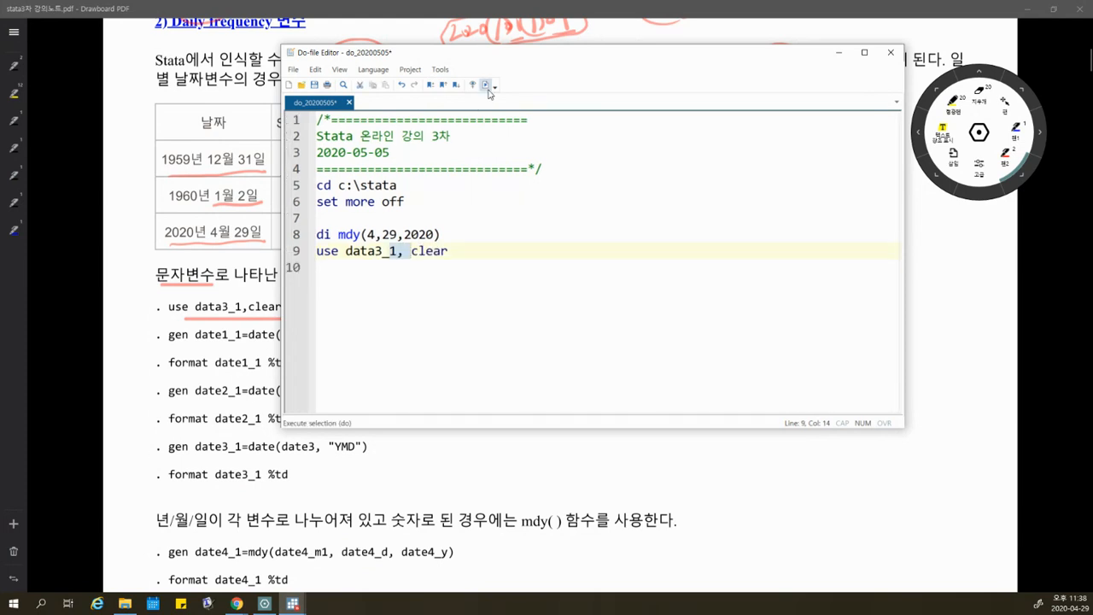
{"action": "left_click", "coordinate": [486, 85]}
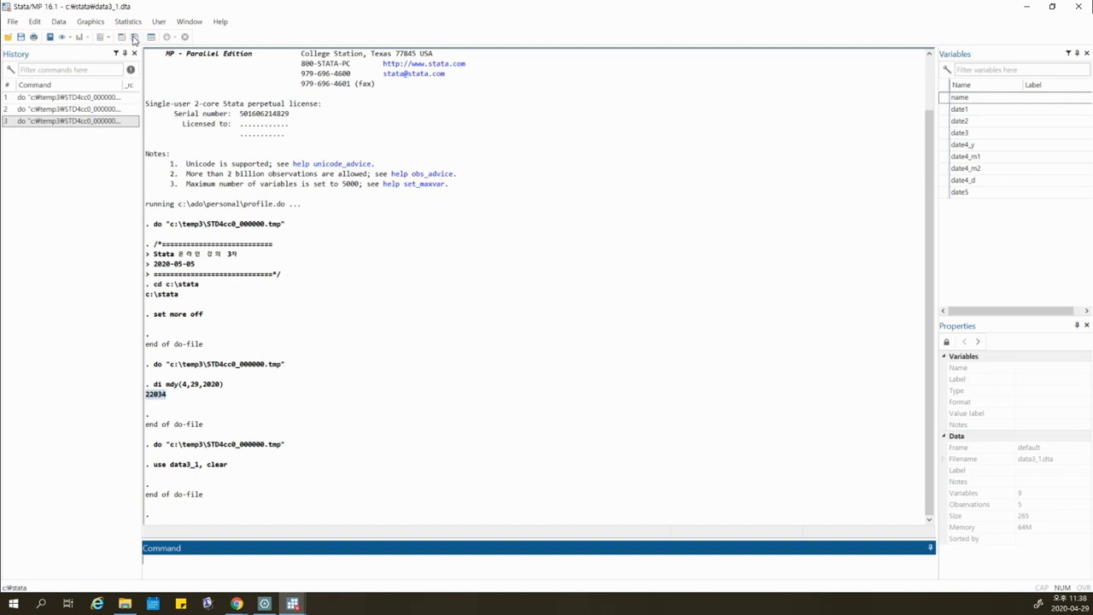
Step: Open the loaded data in browse mode, shrink the data window, and highlight the date1 values to examine their format
{"action": "left_click", "coordinate": [133, 38]}
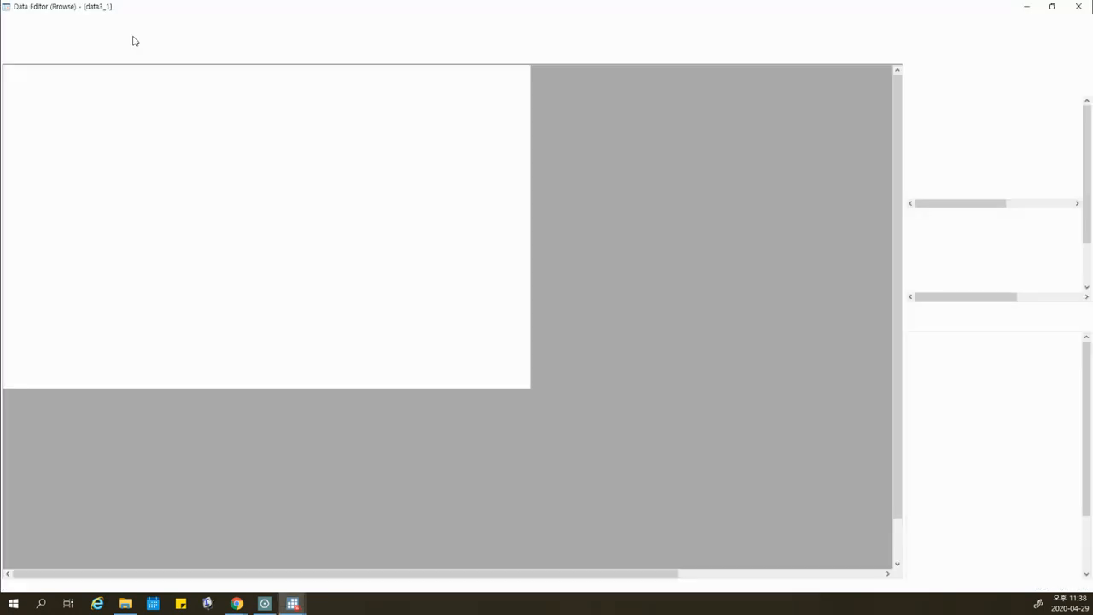
{"action": "left_click_drag", "start_coordinate": [260, 10], "coordinate": [408, 50]}
{"action": "left_click", "coordinate": [219, 111]}
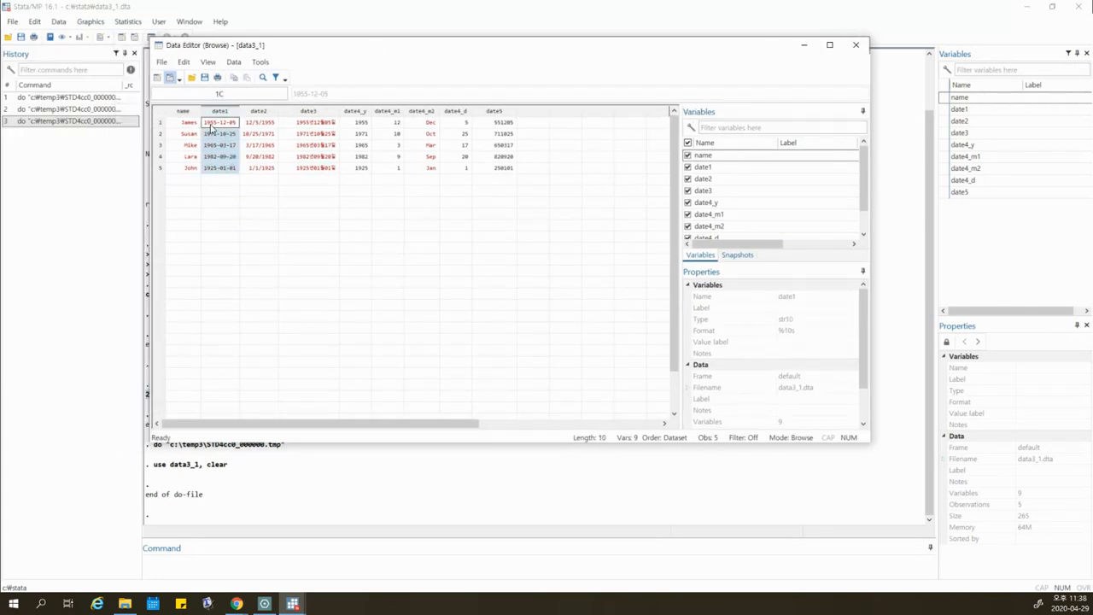
{"action": "left_click", "coordinate": [222, 177]}
{"action": "left_click_drag", "start_coordinate": [224, 122], "coordinate": [226, 170]}
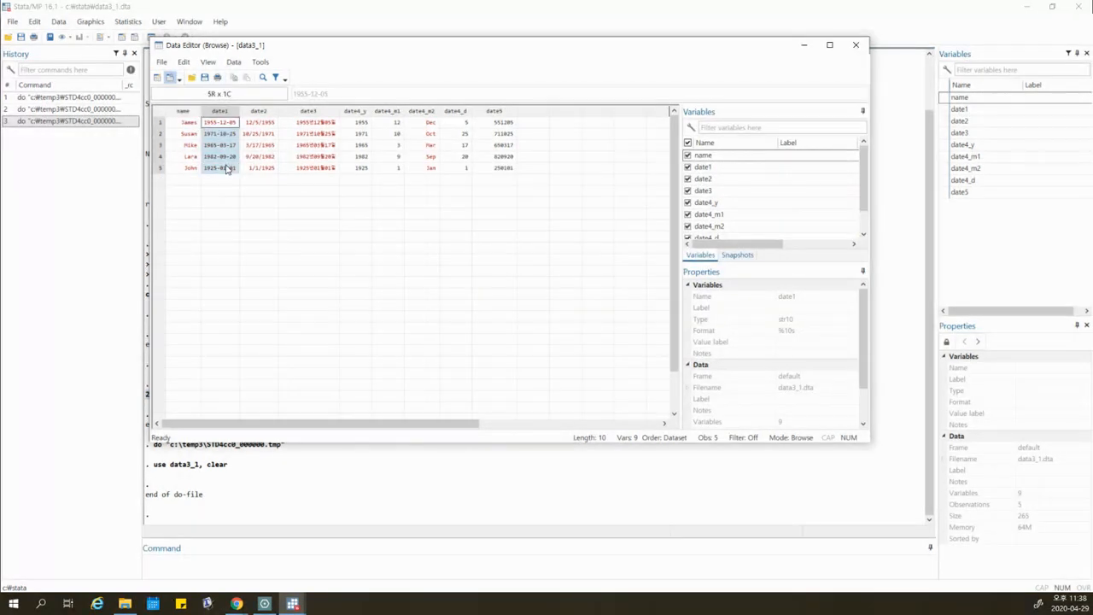
Step: Highlight the five date1 values once more, then close the data browser
{"action": "left_click_drag", "start_coordinate": [226, 123], "coordinate": [224, 183]}
{"action": "left_click", "coordinate": [225, 181]}
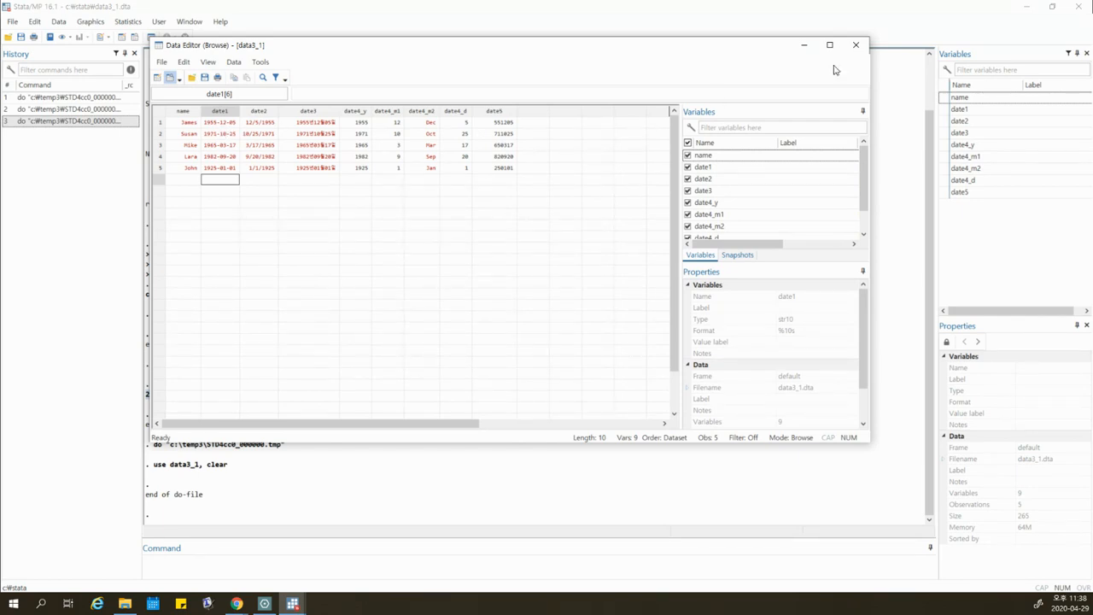
{"action": "left_click", "coordinate": [855, 45]}
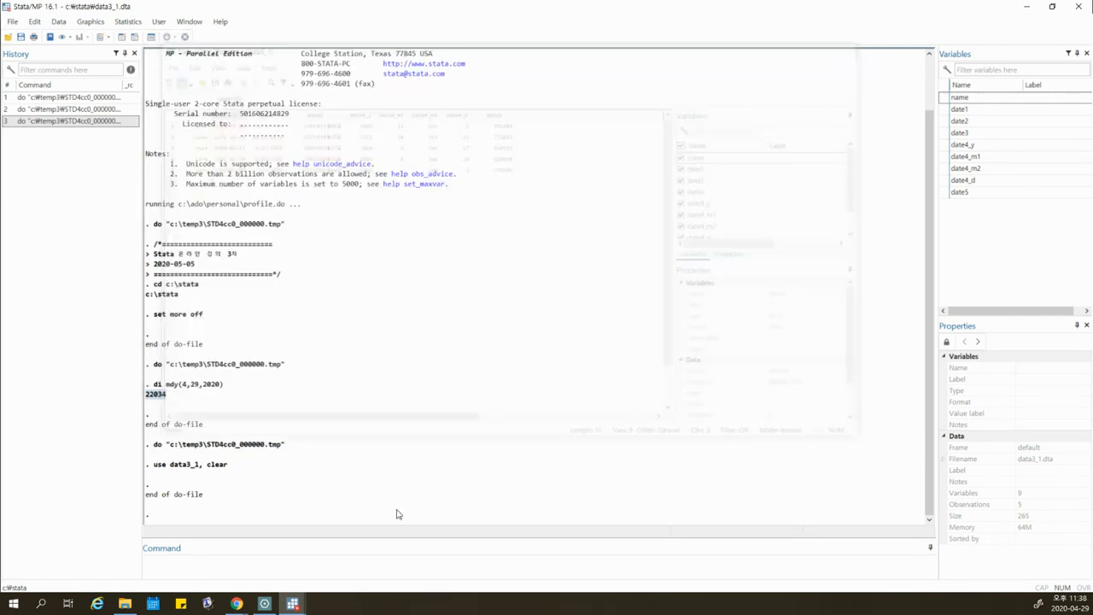
Step: Add the line gen date1_1=date(date1, "YMD") at the end of the do-file
{"action": "left_click", "coordinate": [292, 603]}
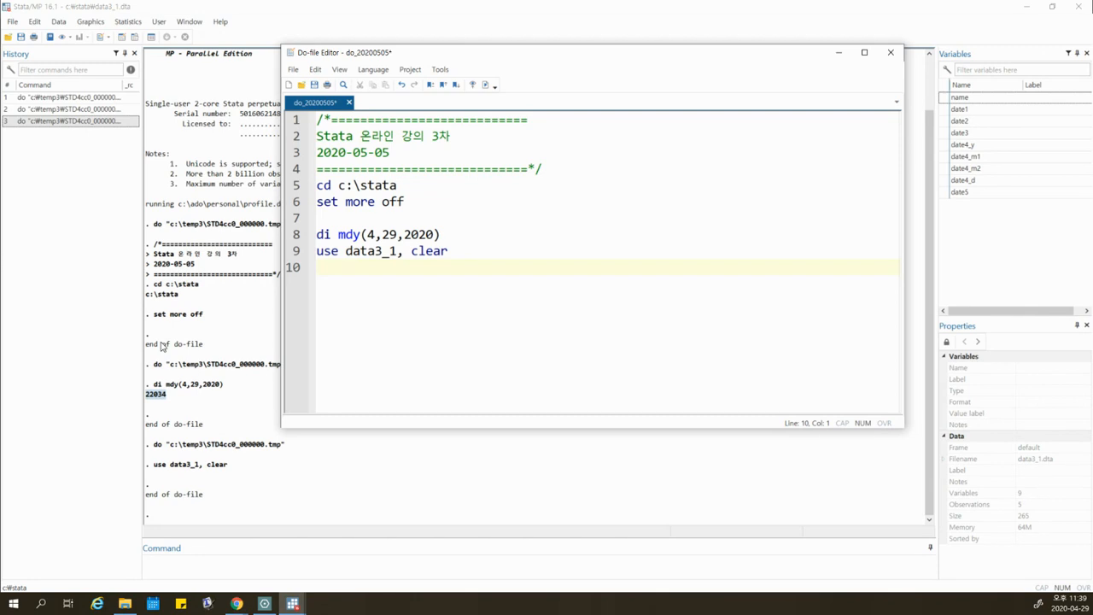
{"action": "type", "text": "gen"}
{"action": "type", "text": "dta"}
{"action": "key", "text": "BackSpace"}
{"action": "key", "text": "BackSpace"}
{"action": "key", "text": "BackSpace"}
{"action": "type", "text": "date1_1"}
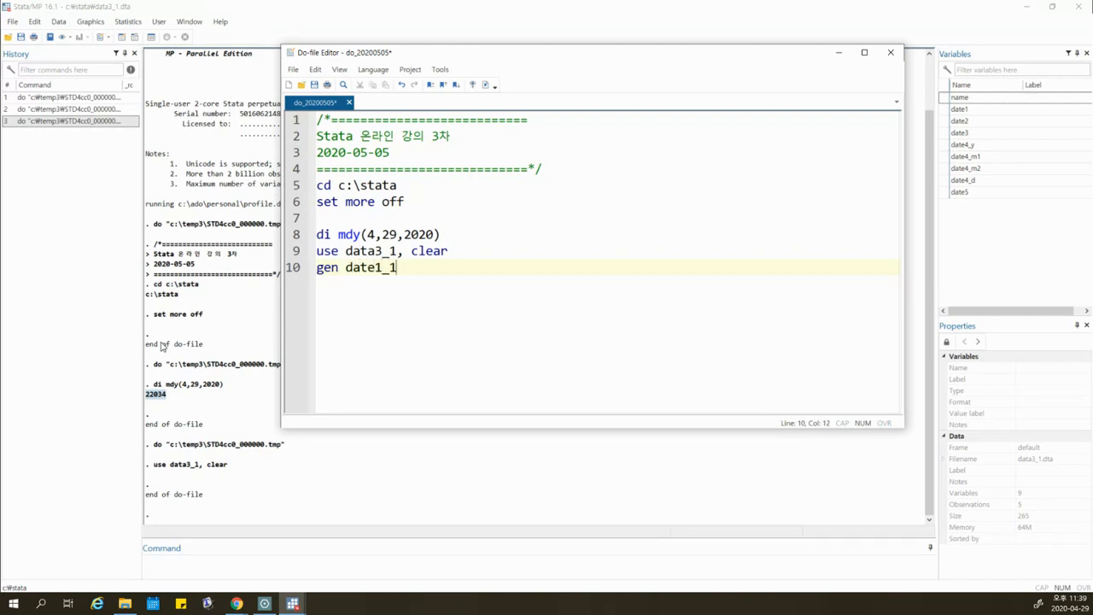
{"action": "type", "text": "=date(date1, \"YMD"}
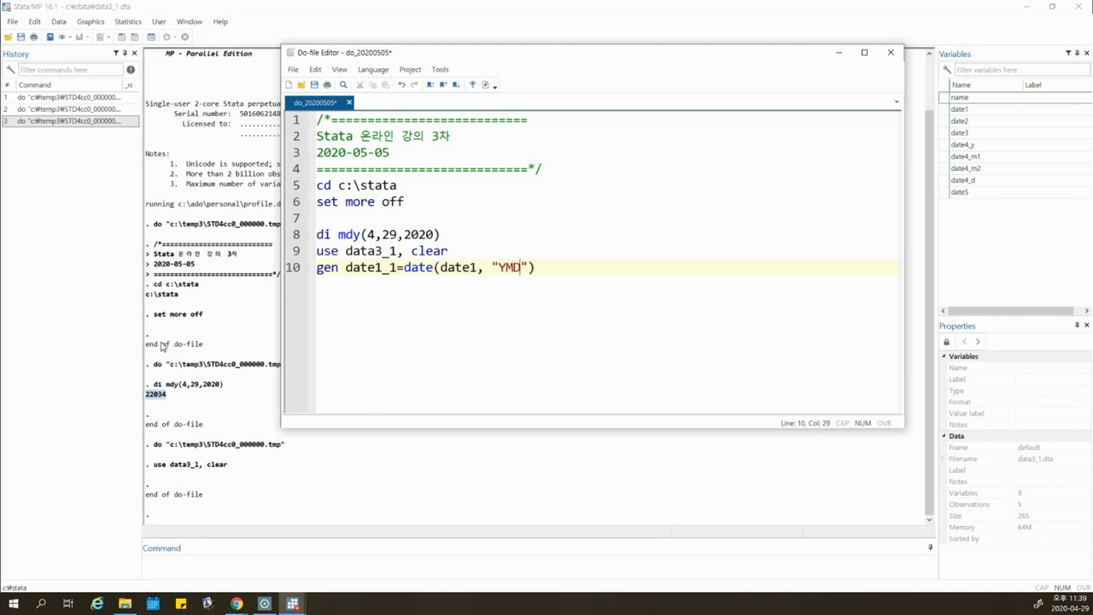
Step: Highlight date1, the date function and "YMD" in the gen line, and run that line alone
{"action": "left_click", "coordinate": [441, 268]}
{"action": "double_click", "coordinate": [446, 267]}
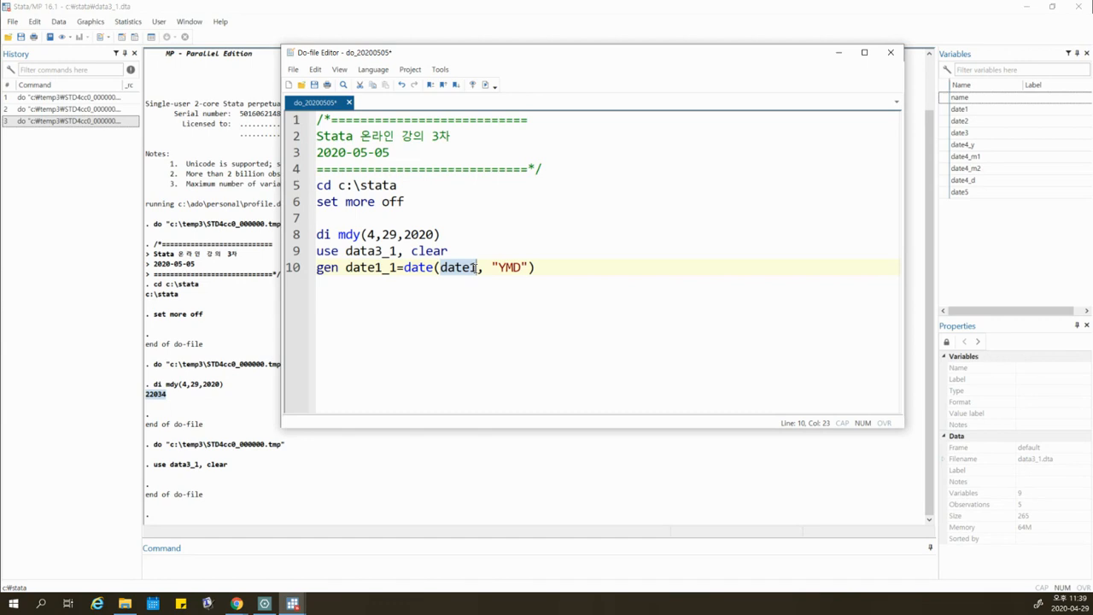
{"action": "double_click", "coordinate": [427, 267]}
{"action": "left_click_drag", "start_coordinate": [404, 269], "coordinate": [434, 269]}
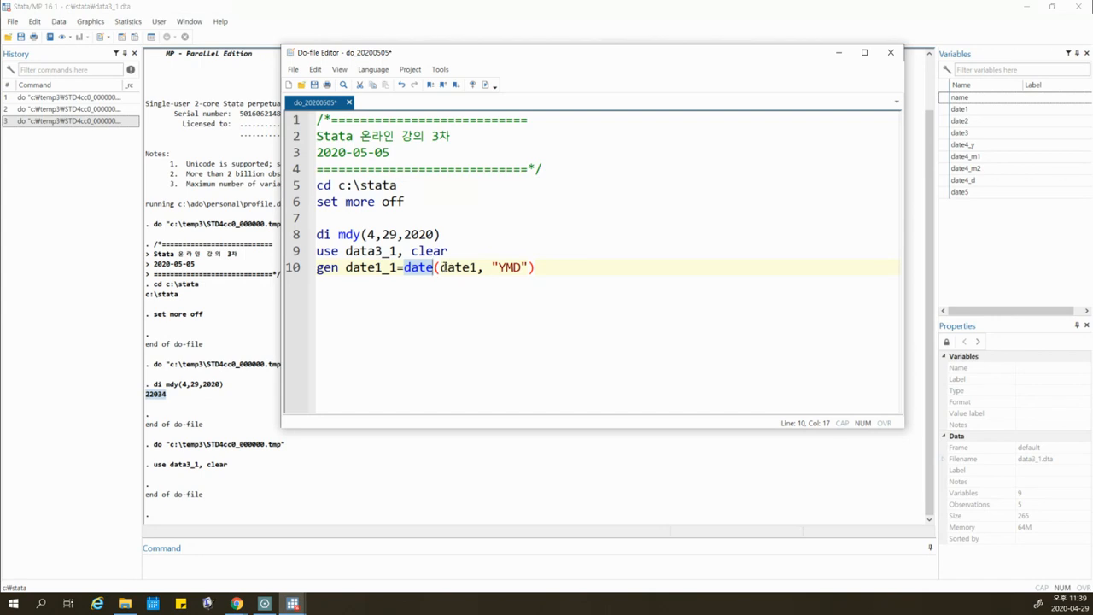
{"action": "left_click", "coordinate": [435, 268]}
{"action": "left_click_drag", "start_coordinate": [492, 268], "coordinate": [520, 267]}
{"action": "left_click", "coordinate": [528, 268]}
{"action": "left_click", "coordinate": [505, 269]}
{"action": "left_click_drag", "start_coordinate": [500, 268], "coordinate": [339, 267]}
{"action": "left_click", "coordinate": [488, 87]}
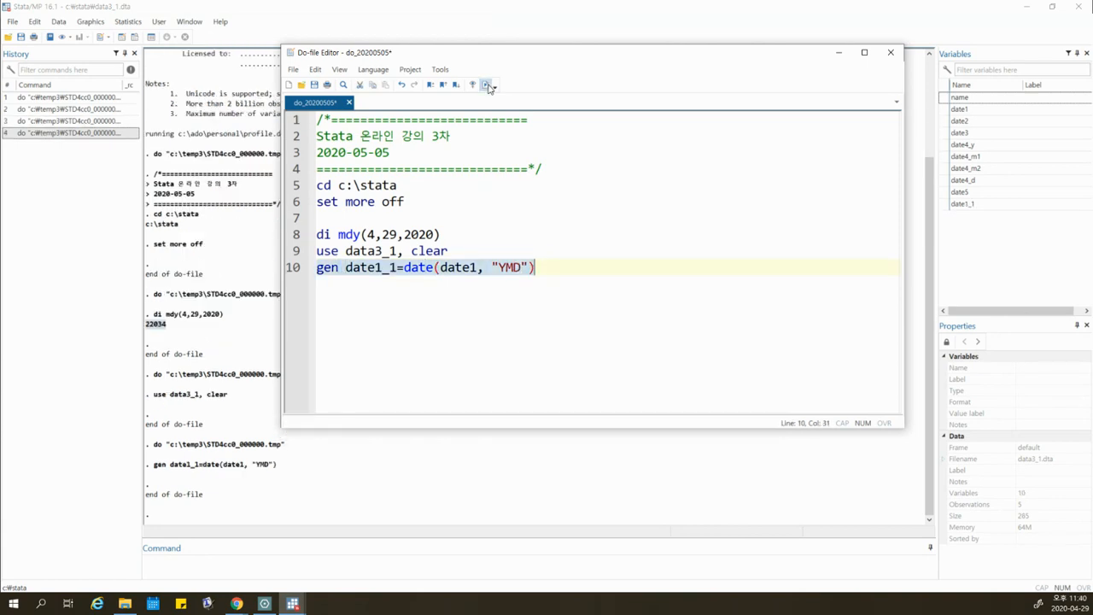
Step: Browse the dataset, compare the date1_1 values with the original date1 values, and close the data window
{"action": "left_click", "coordinate": [136, 42]}
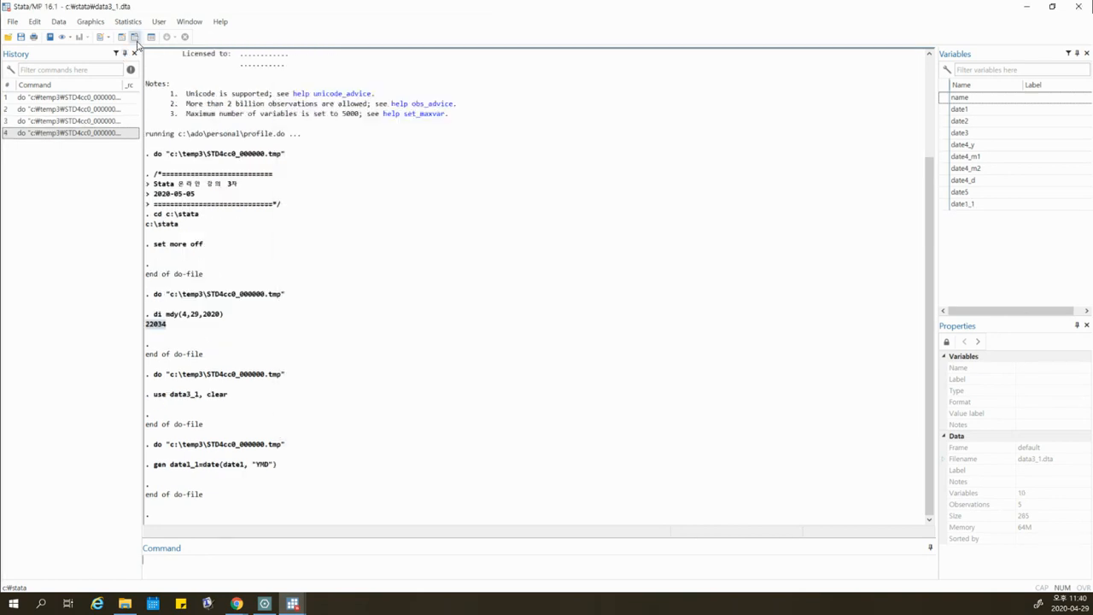
{"action": "left_click", "coordinate": [135, 40]}
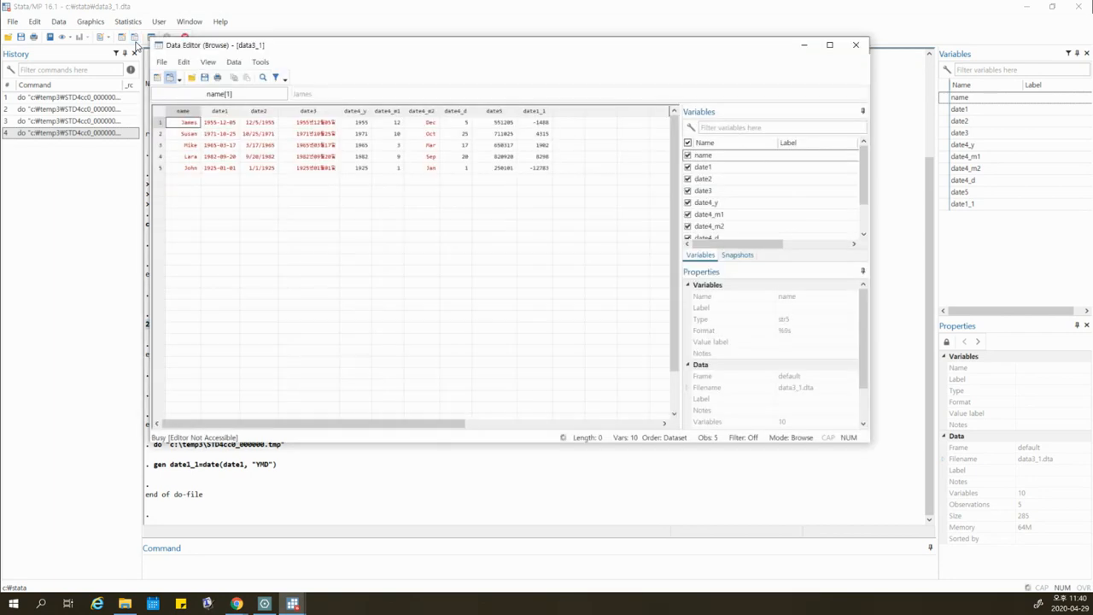
{"action": "left_click", "coordinate": [534, 111]}
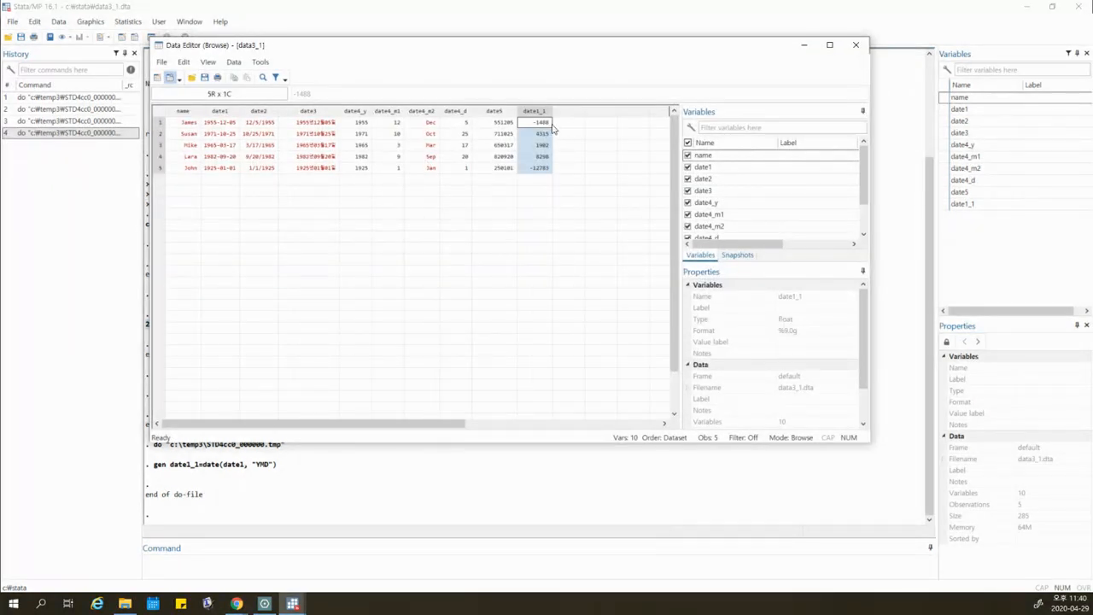
{"action": "left_click", "coordinate": [256, 126]}
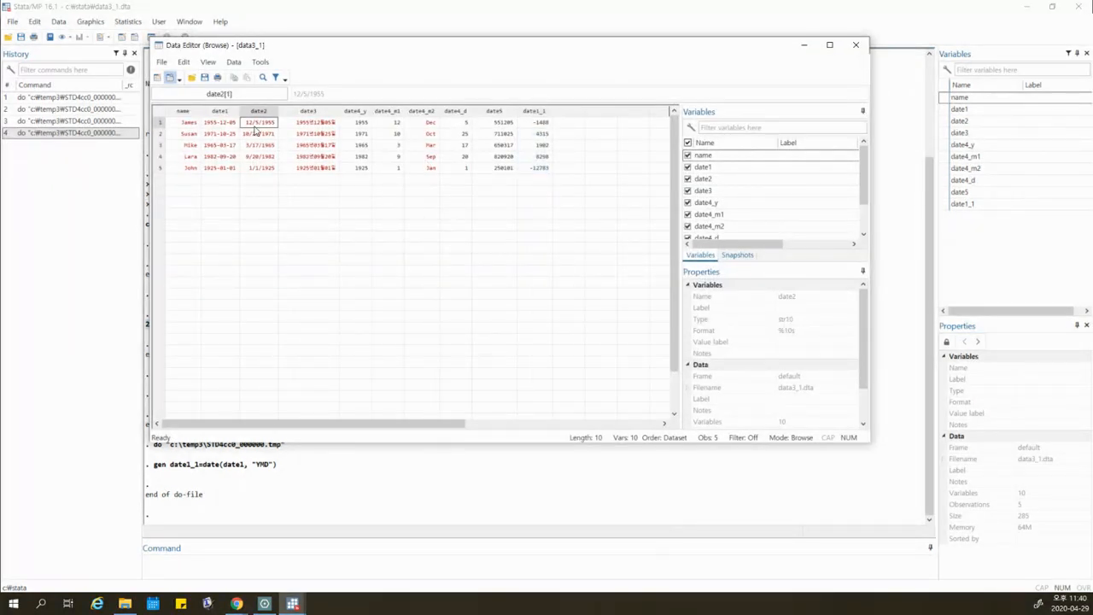
{"action": "left_click", "coordinate": [543, 145]}
{"action": "mouse_move", "coordinate": [542, 168]}
{"action": "left_mouse_down"}
{"action": "mouse_move", "coordinate": [539, 123]}
{"action": "mouse_move", "coordinate": [539, 167]}
{"action": "left_mouse_up"}
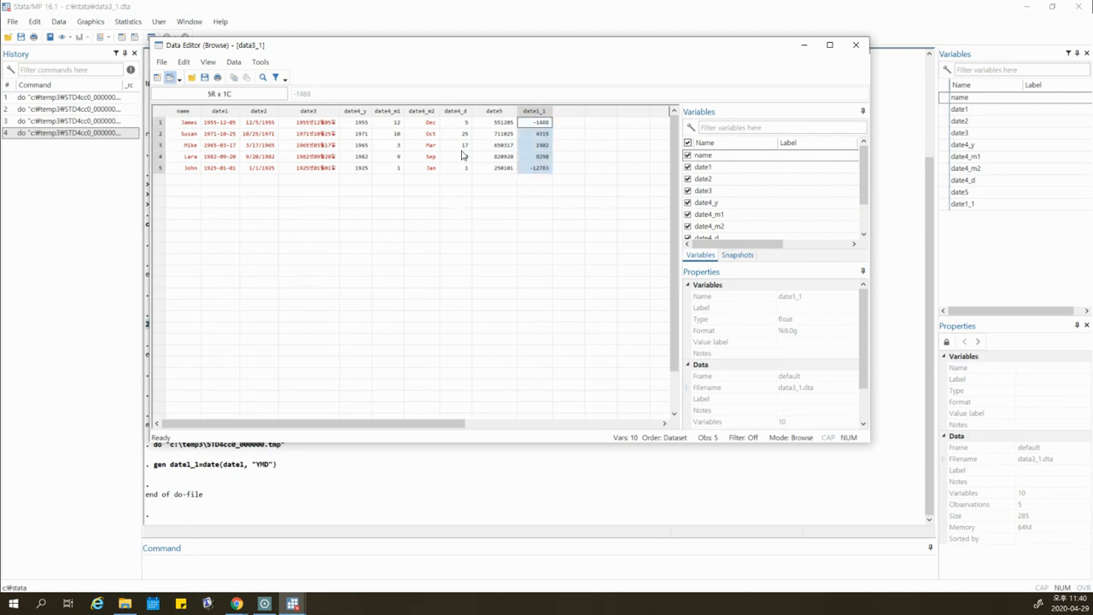
{"action": "left_click_drag", "start_coordinate": [541, 125], "coordinate": [541, 169]}
{"action": "left_click_drag", "start_coordinate": [225, 124], "coordinate": [223, 170]}
{"action": "left_click", "coordinate": [856, 44]}
Step: Return to the do-file and add the line format date1_1 %td below the gen line
{"action": "mouse_move", "coordinate": [292, 604]}
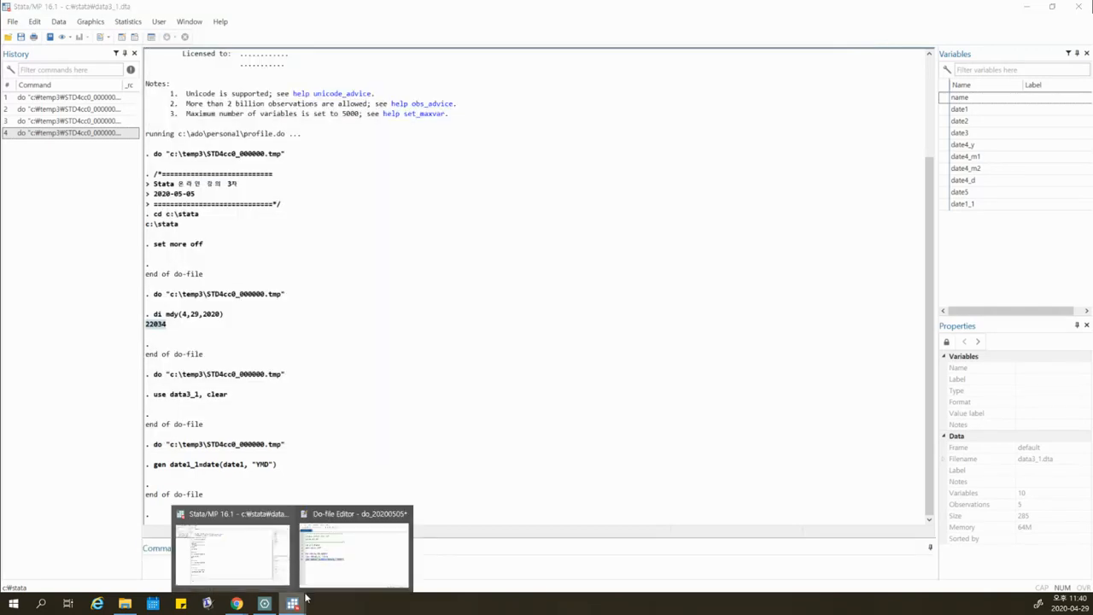
{"action": "left_click", "coordinate": [353, 549]}
{"action": "left_click", "coordinate": [383, 285]}
{"action": "key", "text": "Return"}
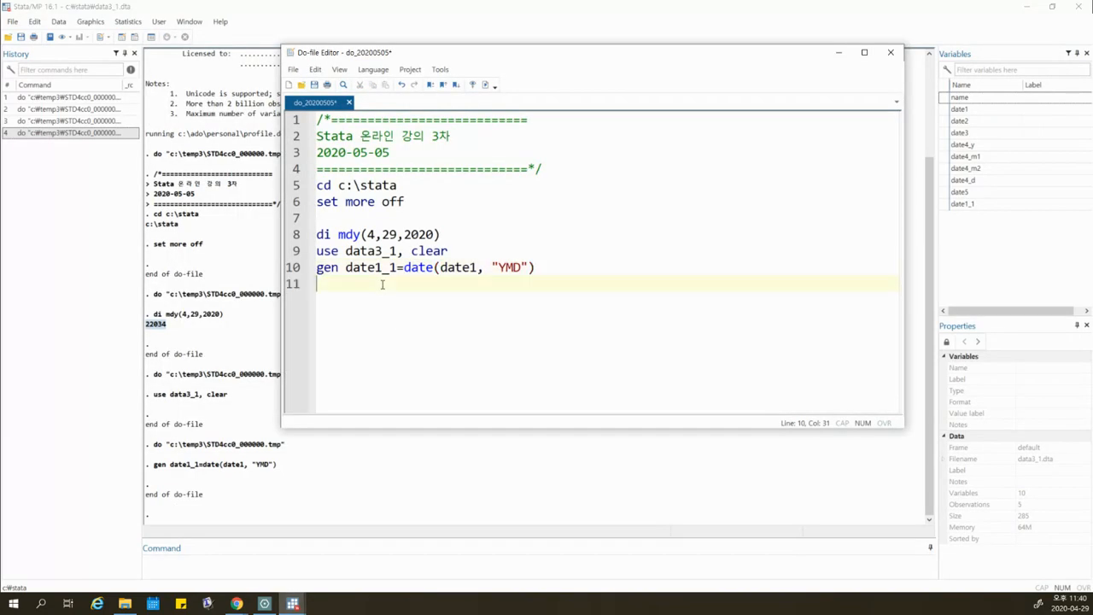
{"action": "type", "text": "format date1_1 %td"}
{"action": "key", "text": "Return"}
Step: Highlight format and %td in the format date1_1 line, and run that line alone
{"action": "left_click_drag", "start_coordinate": [417, 285], "coordinate": [319, 286]}
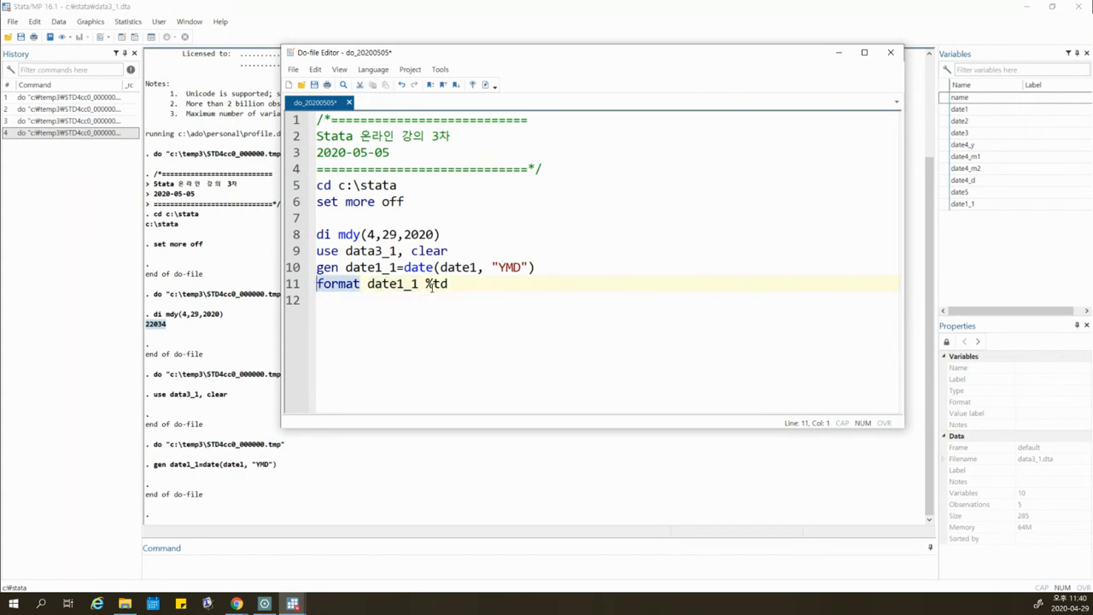
{"action": "left_click_drag", "start_coordinate": [427, 284], "coordinate": [452, 286]}
{"action": "left_click", "coordinate": [442, 295]}
{"action": "left_click", "coordinate": [435, 284]}
{"action": "left_click", "coordinate": [426, 284]}
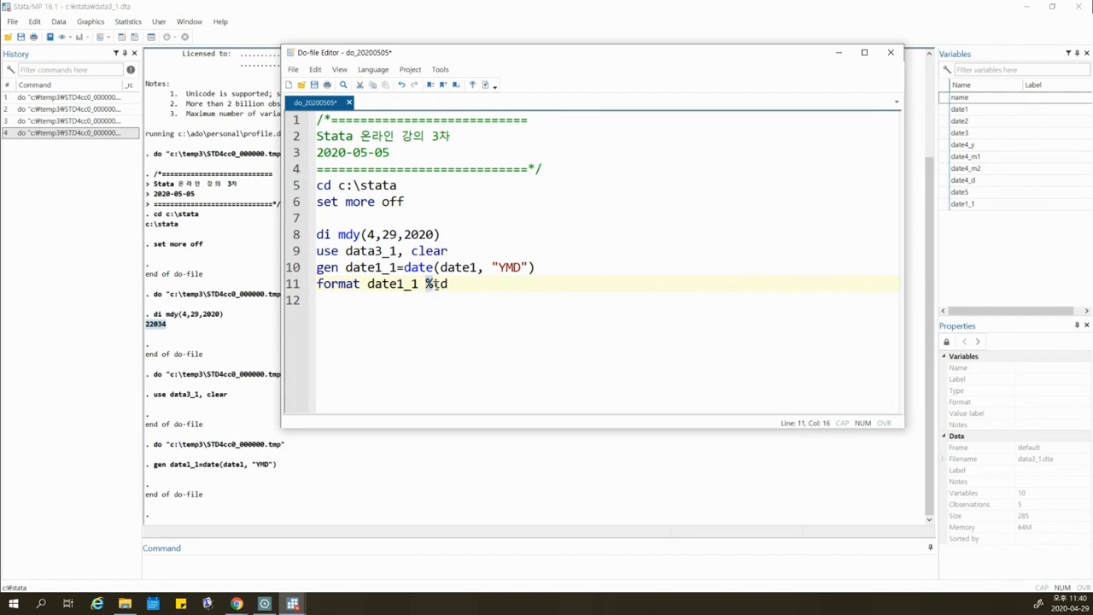
{"action": "left_click_drag", "start_coordinate": [427, 284], "coordinate": [453, 284]}
{"action": "left_click", "coordinate": [449, 284]}
{"action": "left_click_drag", "start_coordinate": [448, 285], "coordinate": [427, 287]}
{"action": "left_click", "coordinate": [464, 286]}
{"action": "triple_click", "coordinate": [464, 286]}
{"action": "left_click", "coordinate": [485, 85]}
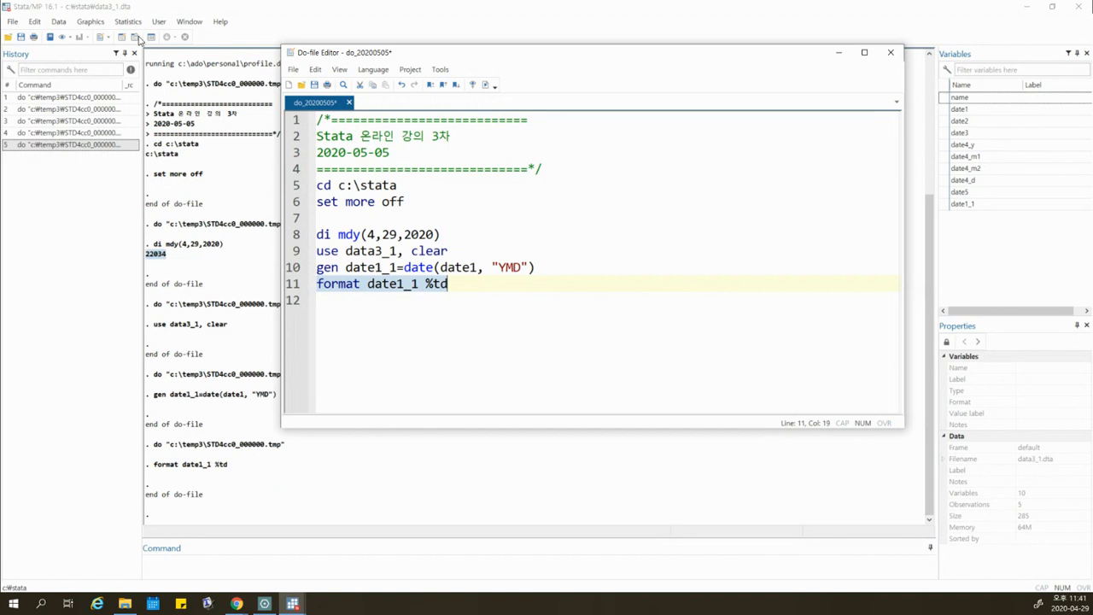
Step: Browse the dataset, compare the formatted date1_1 values with date1, highlight the date2 column, and close the data window
{"action": "left_click", "coordinate": [139, 41]}
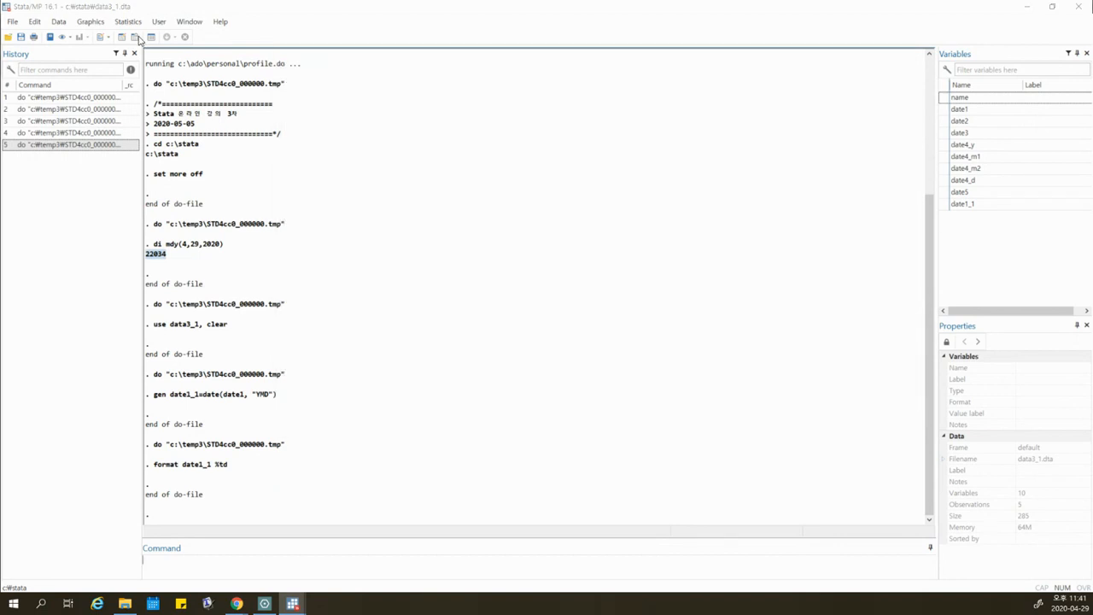
{"action": "left_click", "coordinate": [534, 111]}
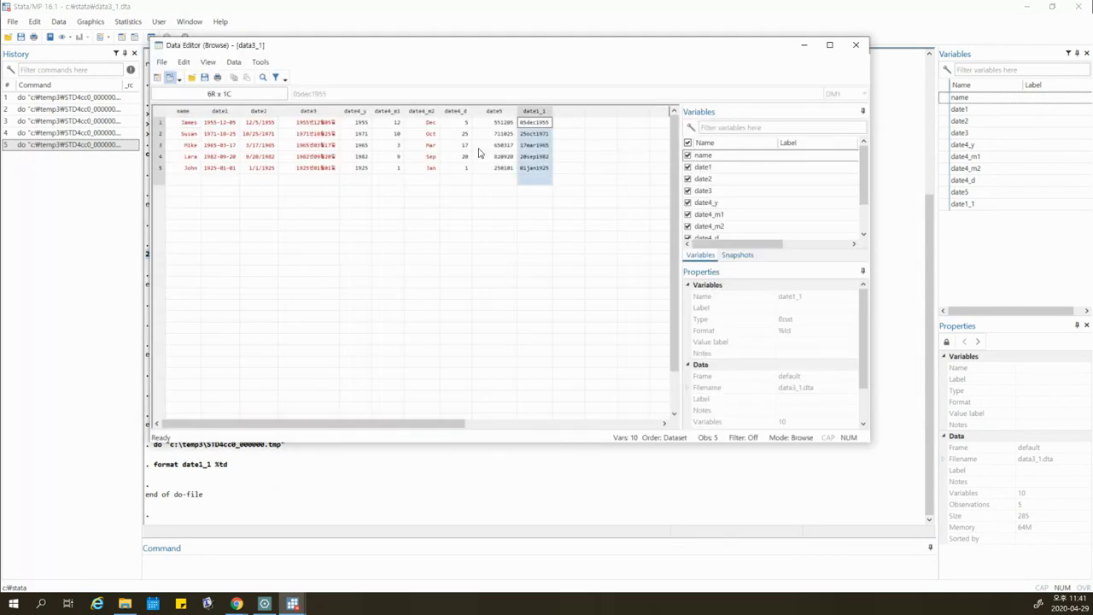
{"action": "left_click_drag", "start_coordinate": [227, 122], "coordinate": [229, 168]}
{"action": "left_click_drag", "start_coordinate": [533, 126], "coordinate": [536, 156]}
{"action": "left_click", "coordinate": [229, 113]}
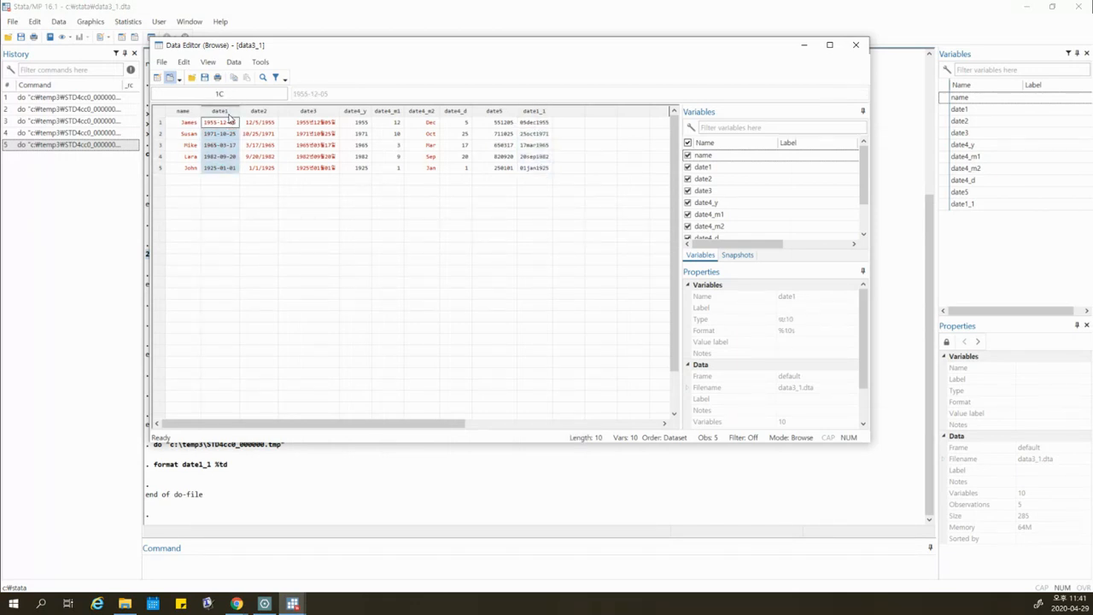
{"action": "left_click", "coordinate": [540, 114]}
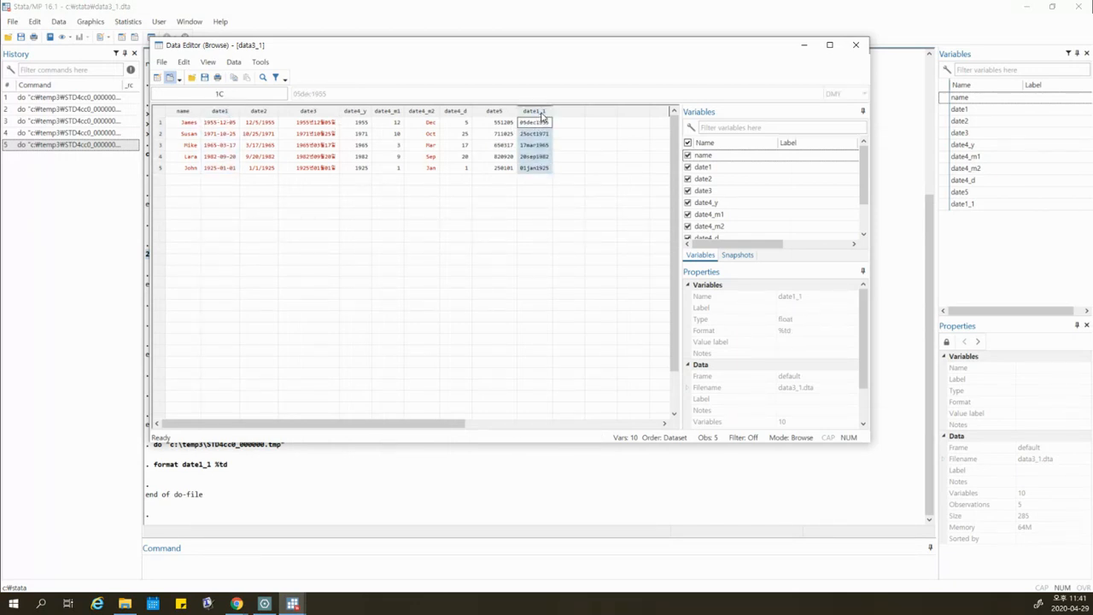
{"action": "left_click_drag", "start_coordinate": [536, 122], "coordinate": [527, 190]}
{"action": "left_click_drag", "start_coordinate": [220, 122], "coordinate": [217, 182]}
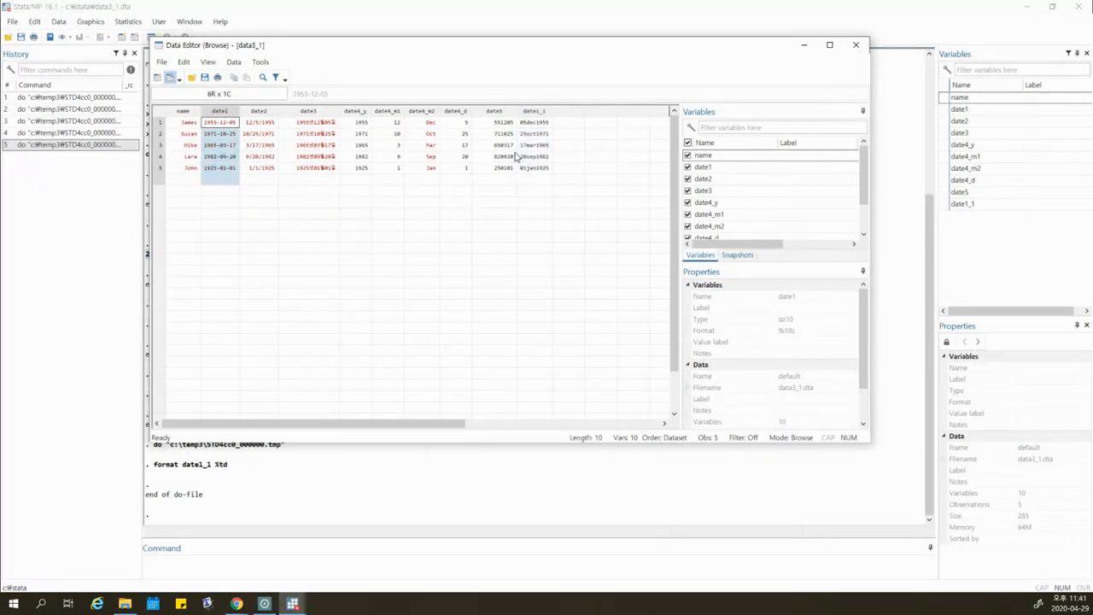
{"action": "left_click_drag", "start_coordinate": [538, 122], "coordinate": [534, 177]}
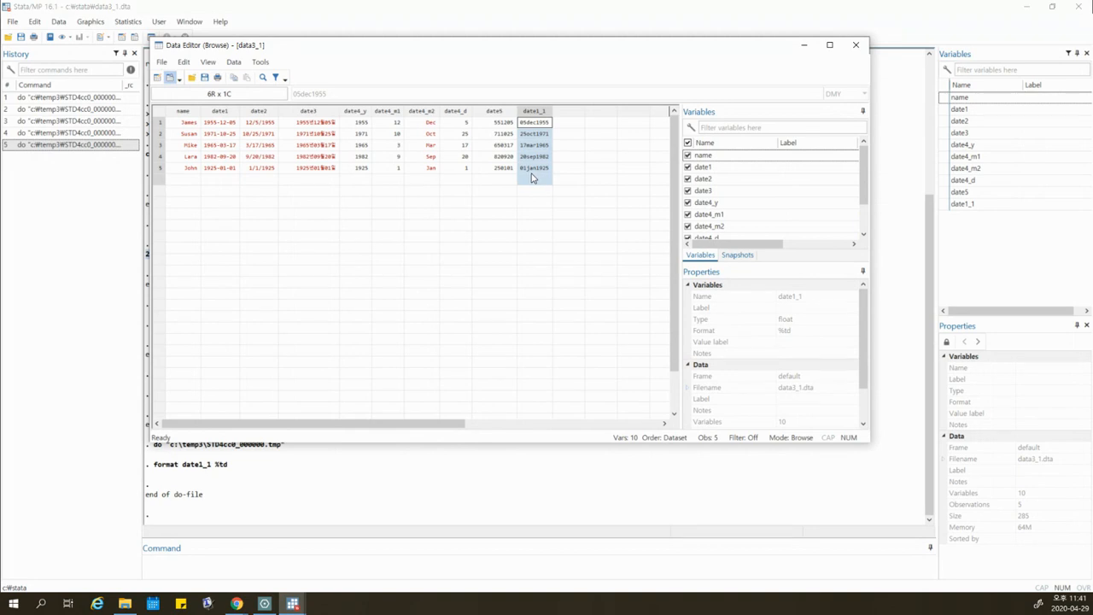
{"action": "left_click", "coordinate": [250, 112]}
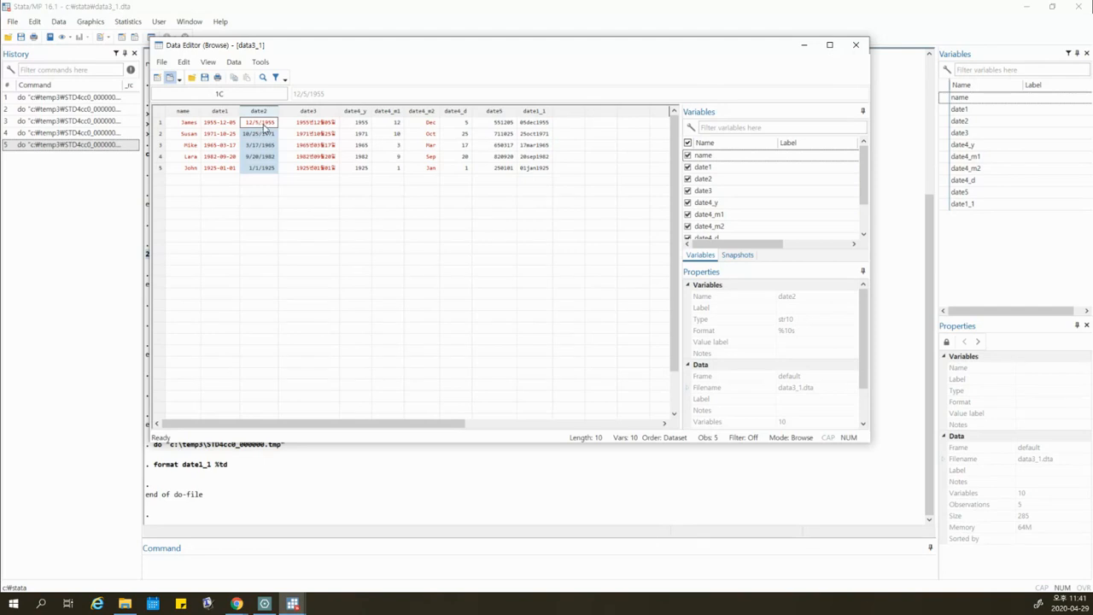
{"action": "left_click", "coordinate": [856, 48]}
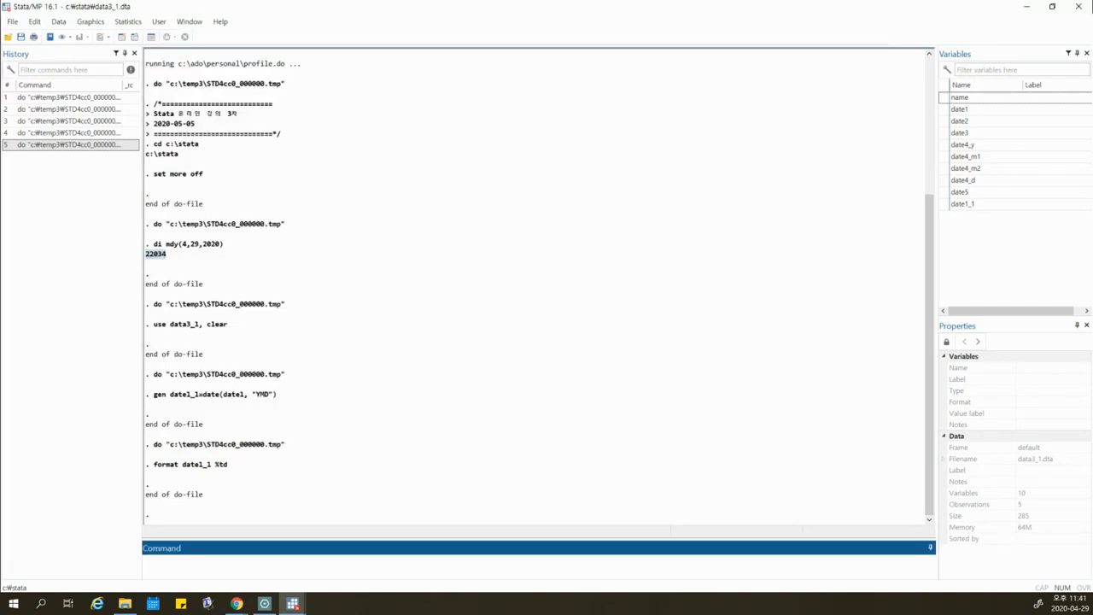
Step: In the PDF lecture notes, underline YMD in the date1_1 line, and draw an arrow down to a box around "MDY"
{"action": "left_click", "coordinate": [264, 603]}
{"action": "mouse_move", "coordinate": [328, 397]}
{"action": "left_mouse_down"}
{"action": "mouse_move", "coordinate": [370, 398]}
{"action": "mouse_move", "coordinate": [334, 397]}
{"action": "left_mouse_up"}
{"action": "mouse_move", "coordinate": [335, 341]}
{"action": "left_mouse_down"}
{"action": "mouse_move", "coordinate": [351, 342]}
{"action": "mouse_move", "coordinate": [347, 382]}
{"action": "mouse_move", "coordinate": [353, 372]}
{"action": "left_mouse_up"}
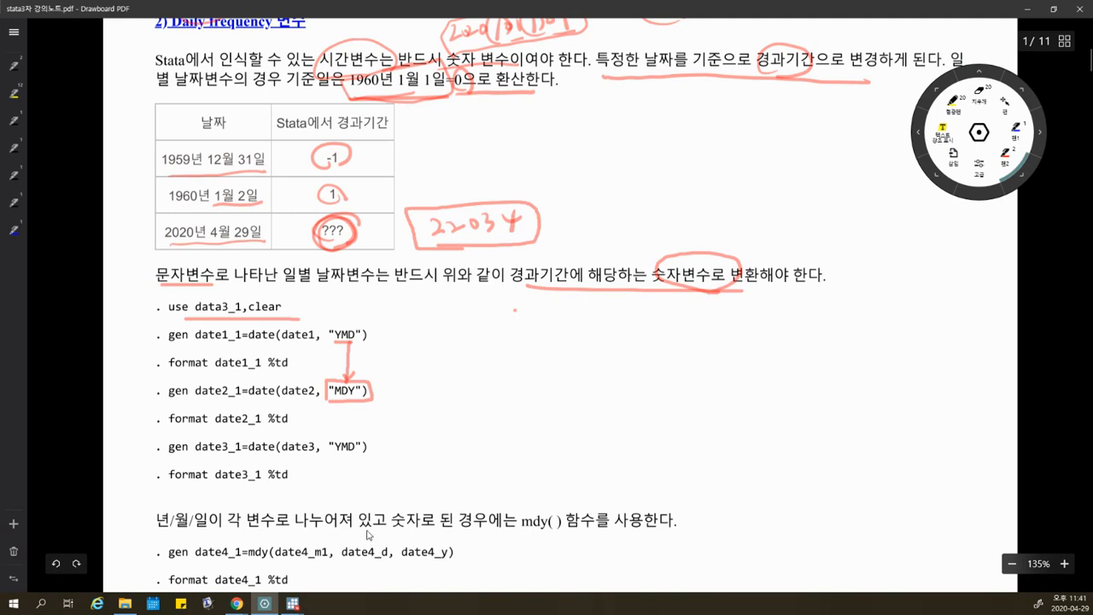
Step: Switch to Stata, examine the date3 column in the data browser, and close the data window
{"action": "left_click", "coordinate": [295, 605]}
{"action": "left_click", "coordinate": [263, 548]}
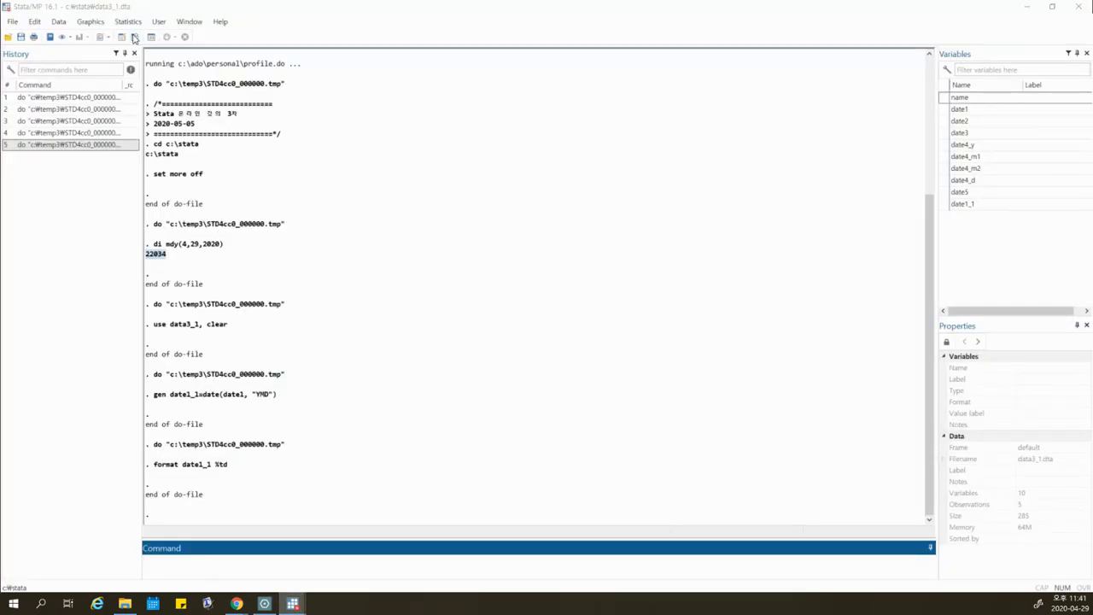
{"action": "left_click", "coordinate": [134, 38]}
{"action": "left_click", "coordinate": [308, 111]}
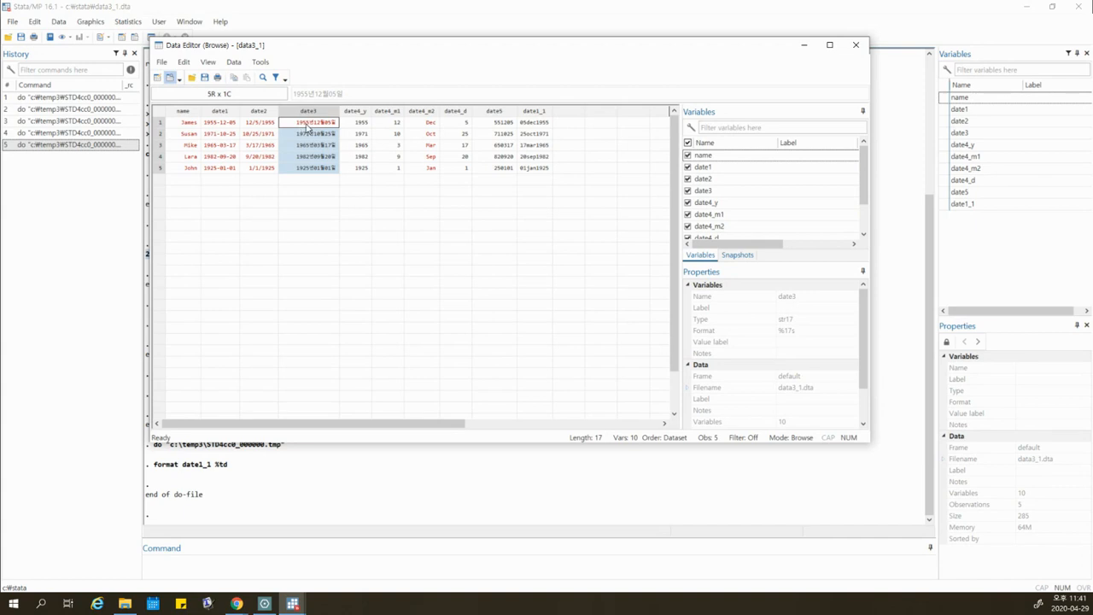
{"action": "left_click", "coordinate": [855, 44]}
Step: Return to the PDF notes, underline "YMD" in the date3_1 line and the date2_1 and date3_1 %td formats, with a curve joining the date3_1 lines
{"action": "left_click", "coordinate": [265, 603]}
{"action": "left_click_drag", "start_coordinate": [333, 455], "coordinate": [371, 456]}
{"action": "left_click_drag", "start_coordinate": [245, 426], "coordinate": [301, 427]}
{"action": "mouse_move", "coordinate": [235, 485]}
{"action": "left_mouse_down"}
{"action": "mouse_move", "coordinate": [304, 485]}
{"action": "mouse_move", "coordinate": [187, 444]}
{"action": "left_mouse_up"}
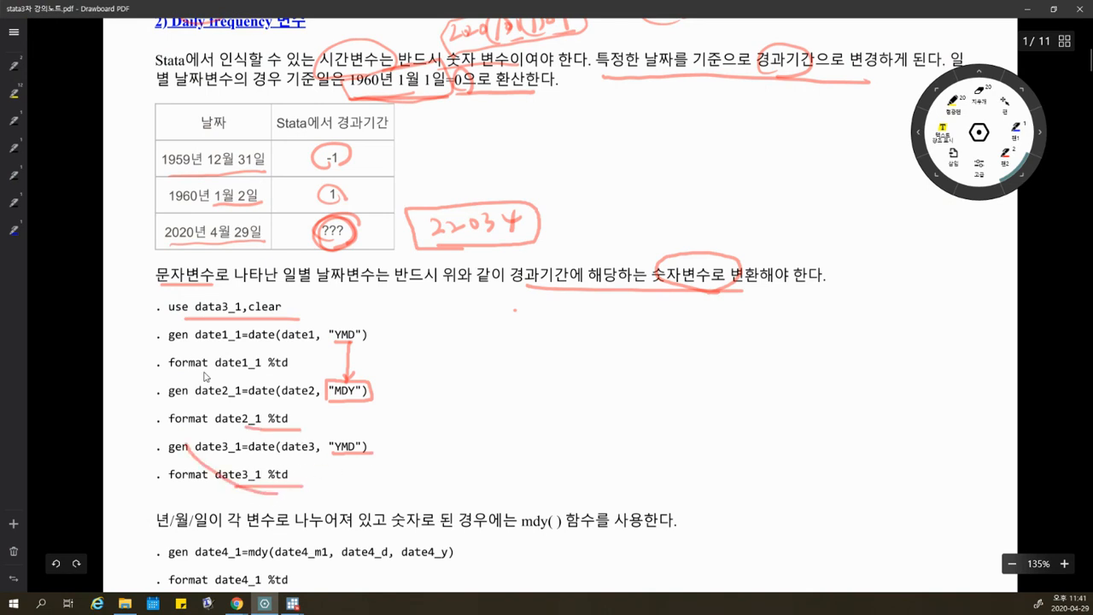
Step: Box gen date1_1 in the notes, circle date2_1 and date3_1, and underline the date function in the three gen lines
{"action": "mouse_move", "coordinate": [171, 343]}
{"action": "left_mouse_down"}
{"action": "mouse_move", "coordinate": [169, 322]}
{"action": "mouse_move", "coordinate": [235, 347]}
{"action": "left_mouse_up"}
{"action": "left_click_drag", "start_coordinate": [199, 391], "coordinate": [219, 401]}
{"action": "left_click_drag", "start_coordinate": [193, 453], "coordinate": [240, 459]}
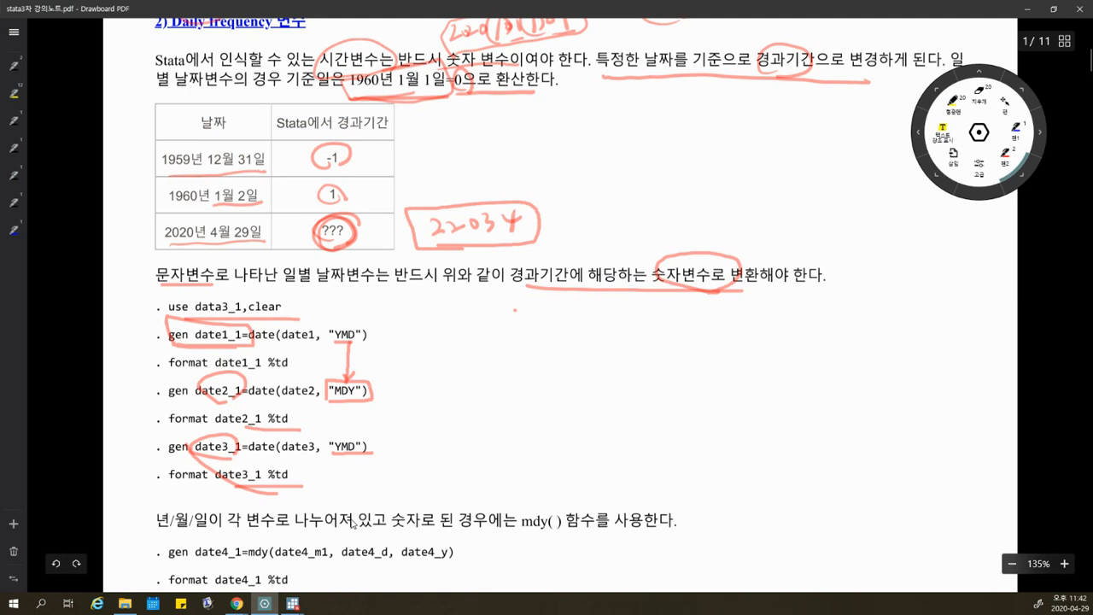
{"action": "scroll", "coordinate": [357, 529], "scroll_direction": "down", "scroll_amount": 3}
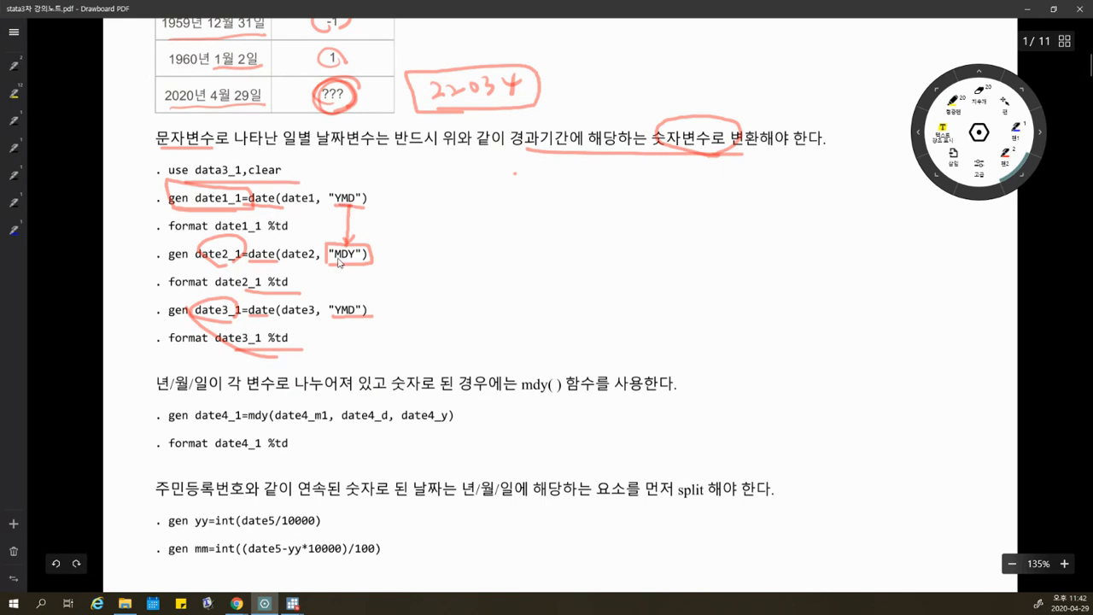
Step: Switch back to Stata and open the dataset in browse mode
{"action": "left_click", "coordinate": [293, 604]}
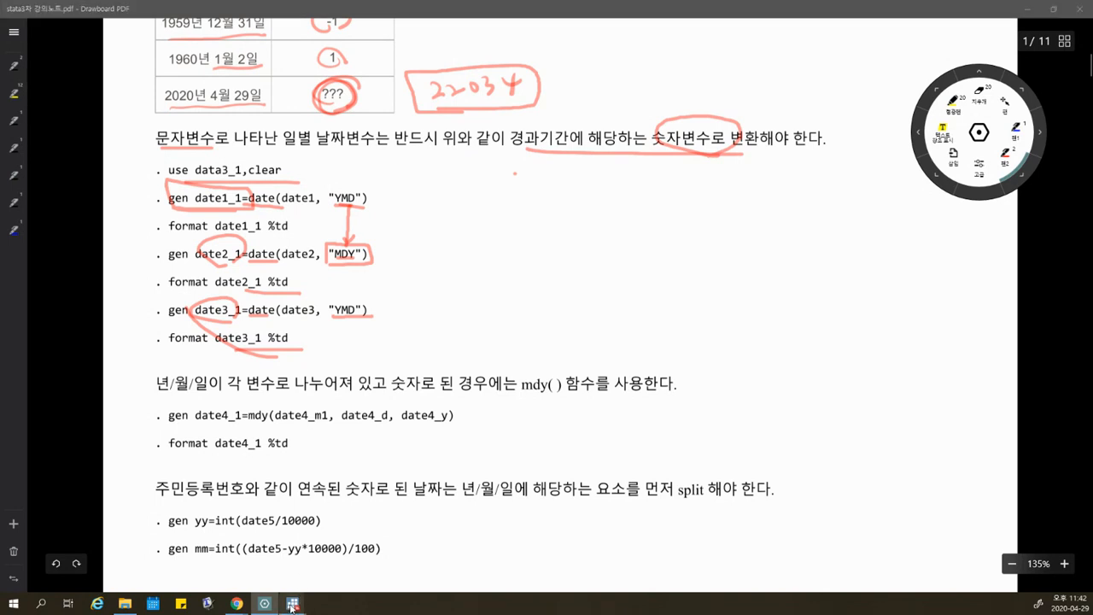
{"action": "left_click", "coordinate": [253, 572]}
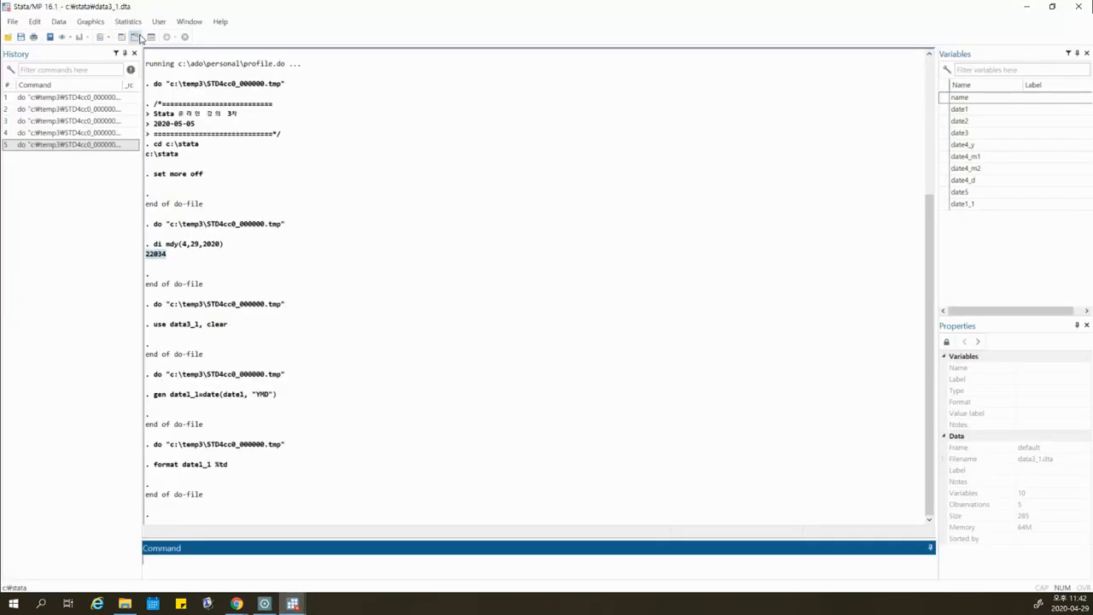
{"action": "left_click", "coordinate": [138, 36]}
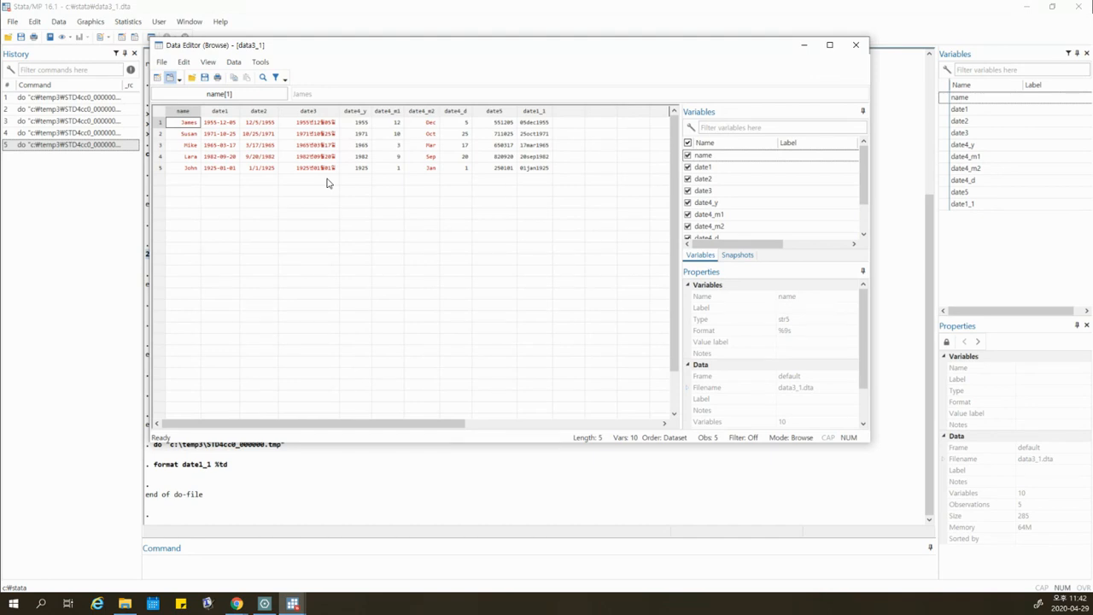
Step: Return to the PDF notes, circle 년/월/일 and underline the sentence about using the mdy( ) function
{"action": "left_click", "coordinate": [806, 44]}
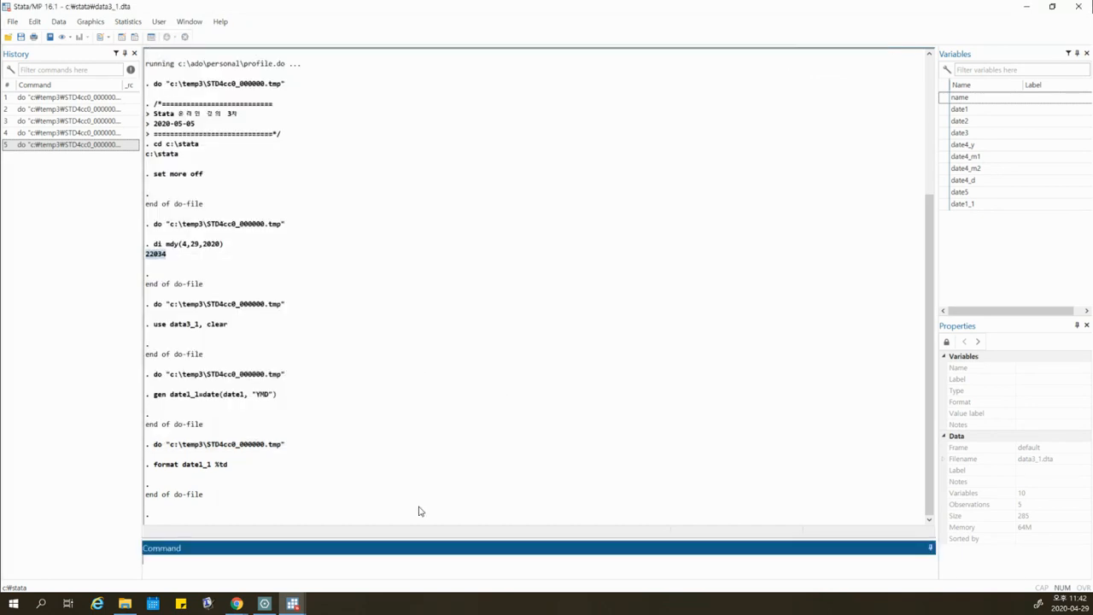
{"action": "left_click", "coordinate": [264, 604]}
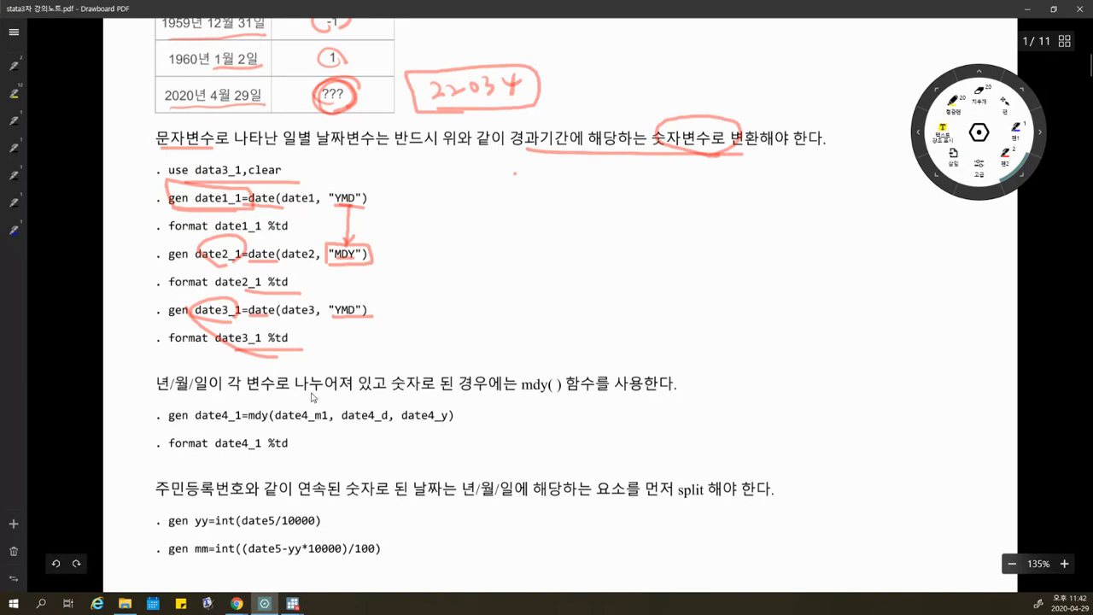
{"action": "left_click_drag", "start_coordinate": [152, 395], "coordinate": [645, 398]}
{"action": "left_click", "coordinate": [237, 395]}
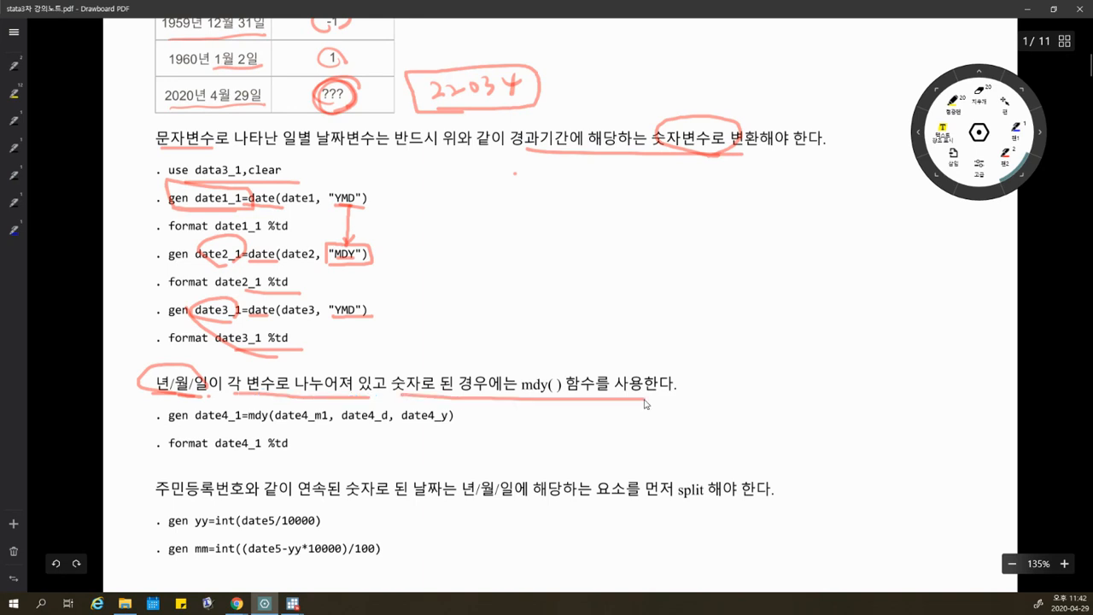
Step: Switch to the Stata data browser and examine the date4_y, date4_m1 and date4_d columns and their second-row values
{"action": "left_click", "coordinate": [302, 605]}
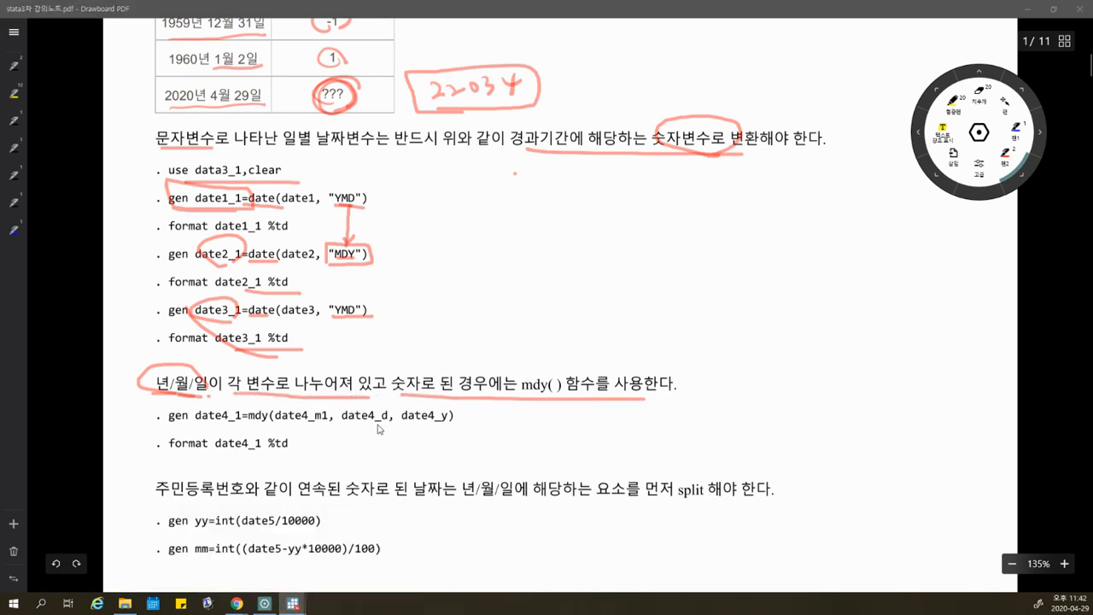
{"action": "left_click_drag", "start_coordinate": [355, 112], "coordinate": [390, 113]}
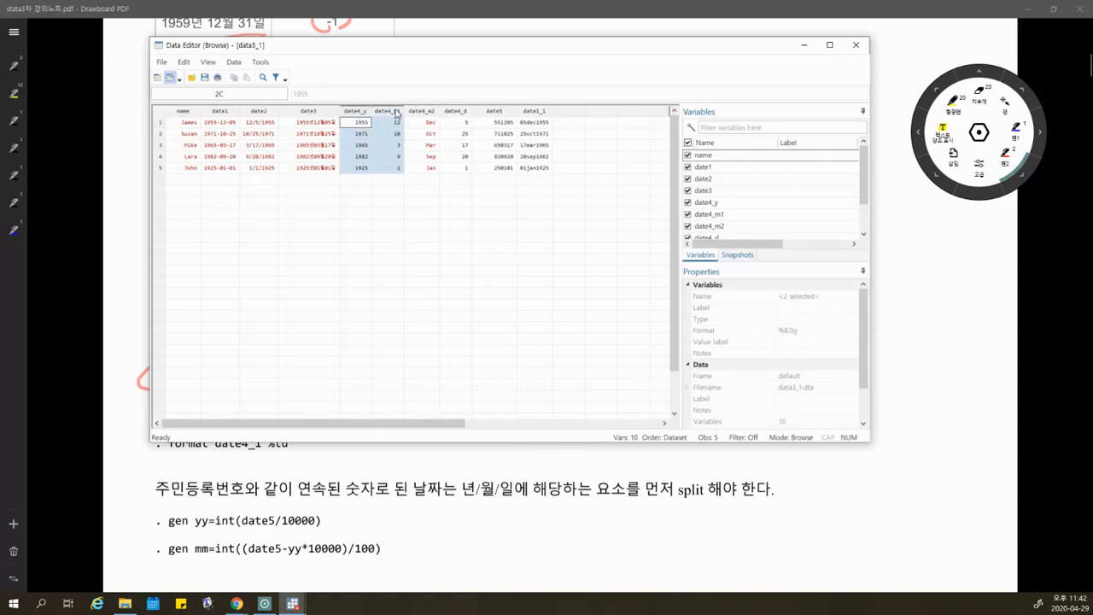
{"action": "left_click", "coordinate": [364, 123]}
{"action": "left_click", "coordinate": [385, 123]}
{"action": "left_click_drag", "start_coordinate": [462, 123], "coordinate": [463, 165]}
{"action": "left_click_drag", "start_coordinate": [355, 112], "coordinate": [389, 112]}
{"action": "left_click", "coordinate": [366, 134]}
{"action": "left_click", "coordinate": [390, 134]}
{"action": "left_click", "coordinate": [453, 135]}
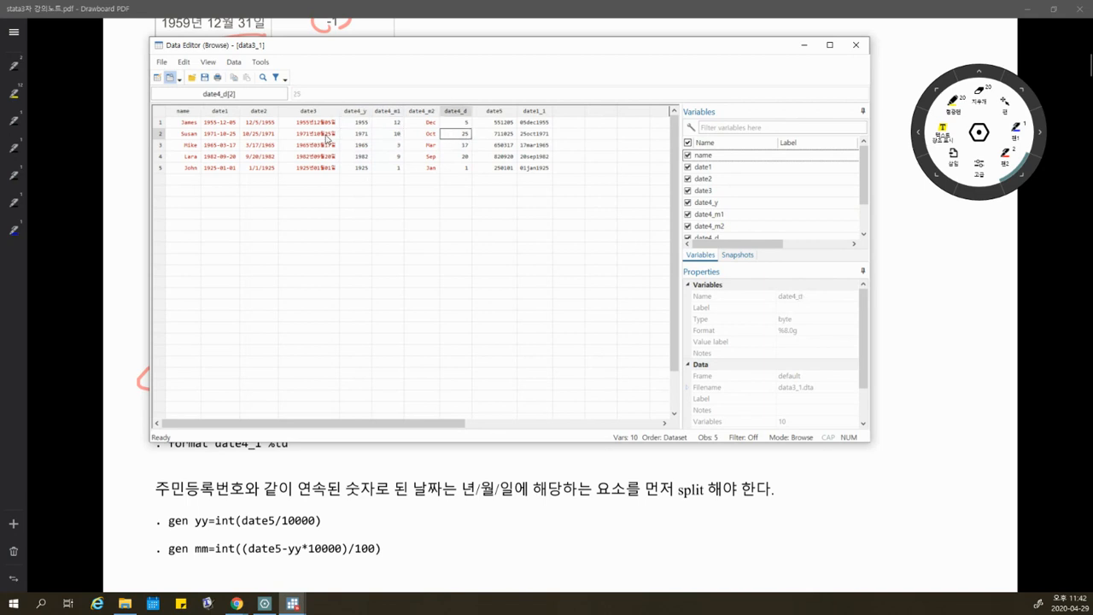
{"action": "left_click", "coordinate": [365, 115]}
{"action": "left_click", "coordinate": [394, 113]}
{"action": "left_click", "coordinate": [460, 113]}
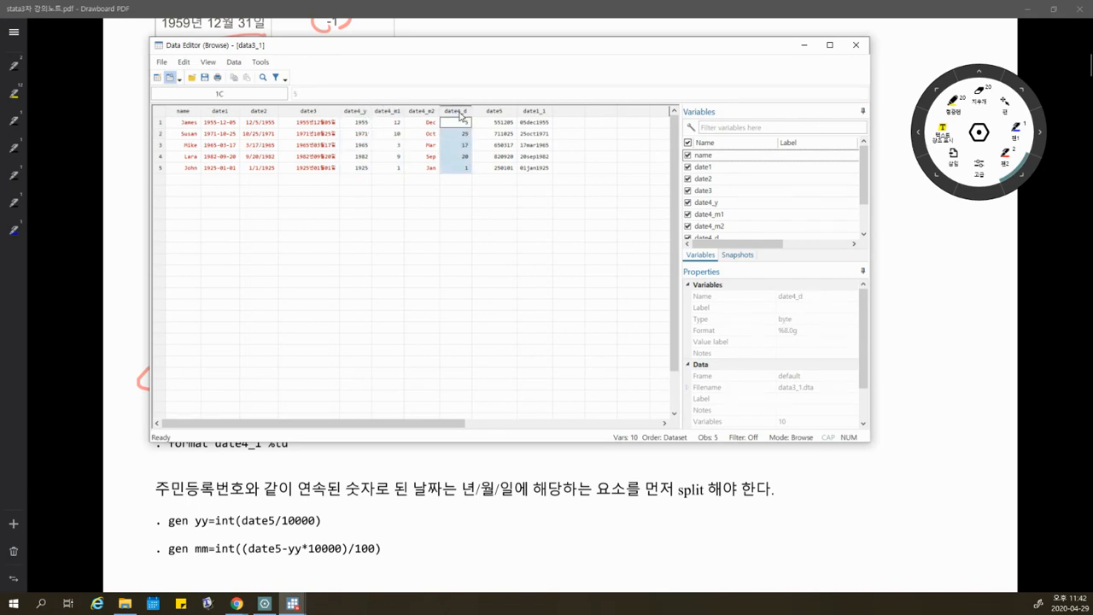
Step: Examine the date4_m1 and date4_d columns and go through the five rows of the empty column after date1_1
{"action": "left_click", "coordinate": [389, 113]}
{"action": "left_click", "coordinate": [452, 113]}
{"action": "left_click", "coordinate": [572, 124]}
{"action": "left_click", "coordinate": [573, 136]}
{"action": "left_click", "coordinate": [573, 145]}
{"action": "left_click", "coordinate": [573, 156]}
{"action": "left_click", "coordinate": [577, 168]}
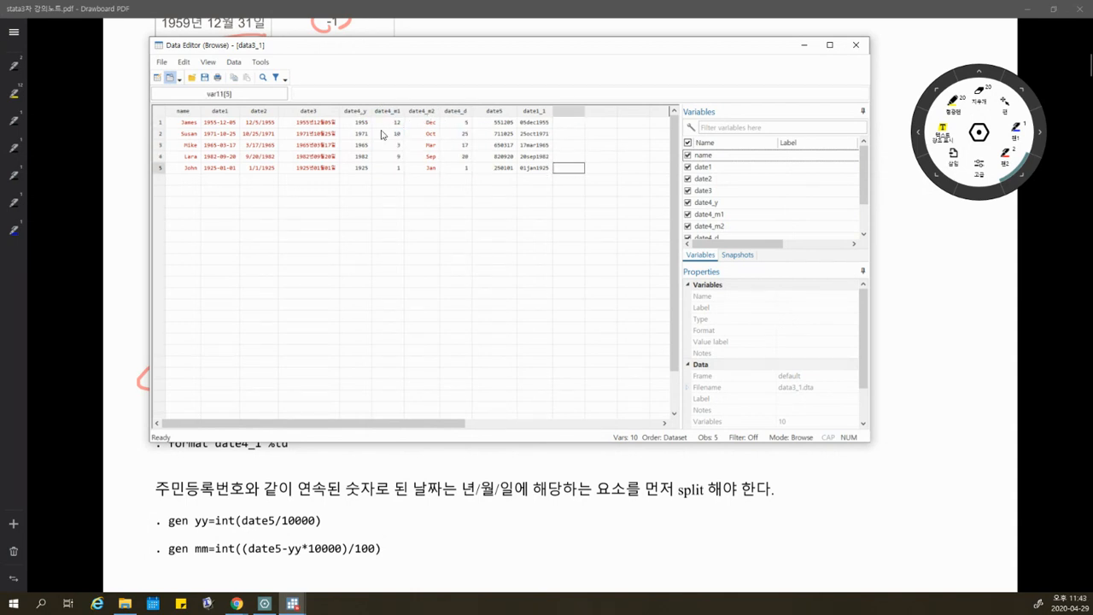
Step: Go over the separate year, month and day columns again, comparing their values in the second row
{"action": "left_click_drag", "start_coordinate": [357, 116], "coordinate": [400, 114]}
{"action": "left_click", "coordinate": [450, 115]}
{"action": "left_click", "coordinate": [462, 117]}
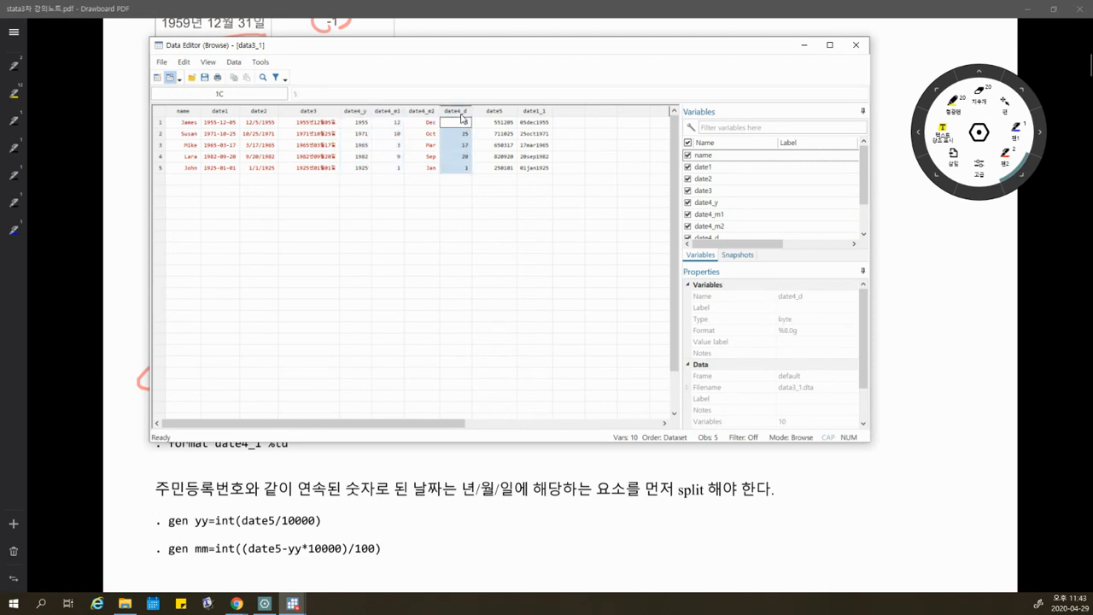
{"action": "left_click_drag", "start_coordinate": [358, 115], "coordinate": [400, 114]}
{"action": "left_click", "coordinate": [358, 128]}
{"action": "left_click", "coordinate": [386, 133]}
{"action": "left_click", "coordinate": [459, 135]}
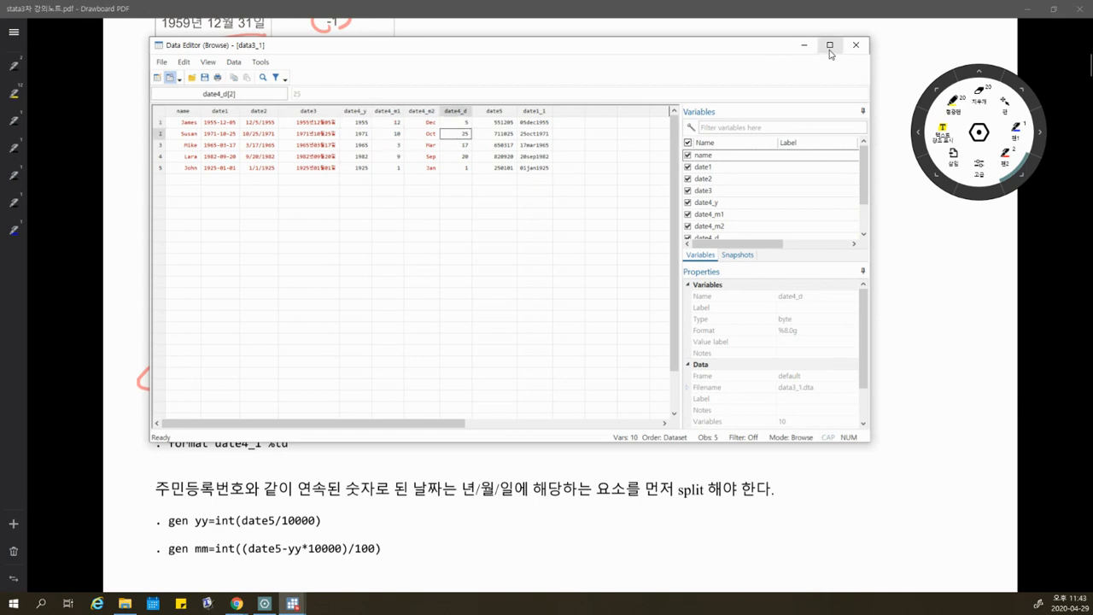
Step: Return to the PDF notes and circle mdy in the gen date4_1 line
{"action": "left_click", "coordinate": [804, 45]}
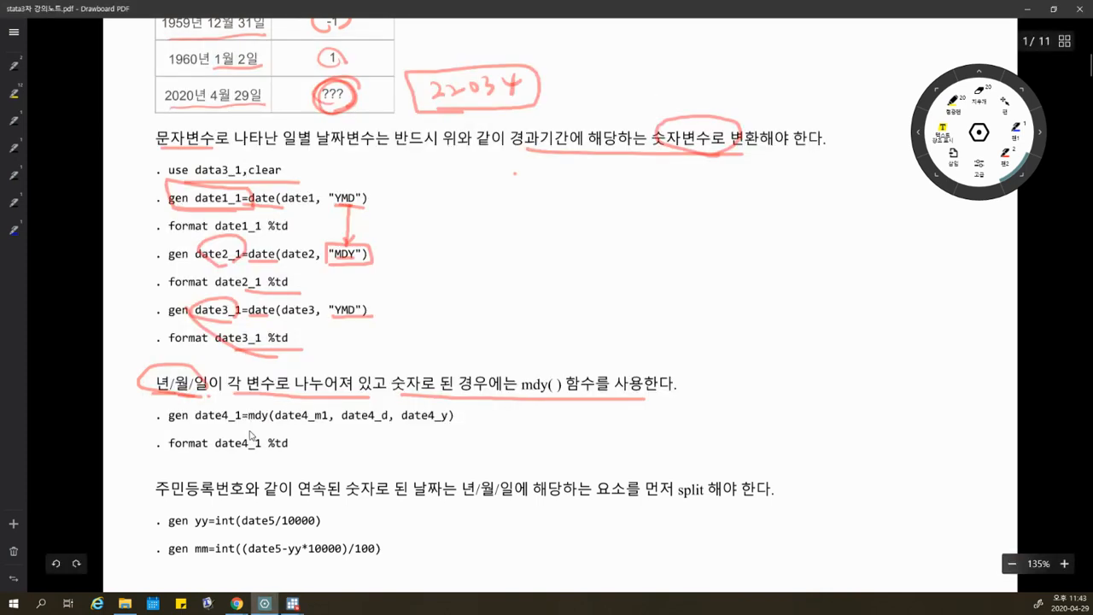
{"action": "mouse_move", "coordinate": [254, 440]}
{"action": "left_mouse_down"}
{"action": "mouse_move", "coordinate": [260, 402]}
{"action": "mouse_move", "coordinate": [272, 421]}
{"action": "left_mouse_up"}
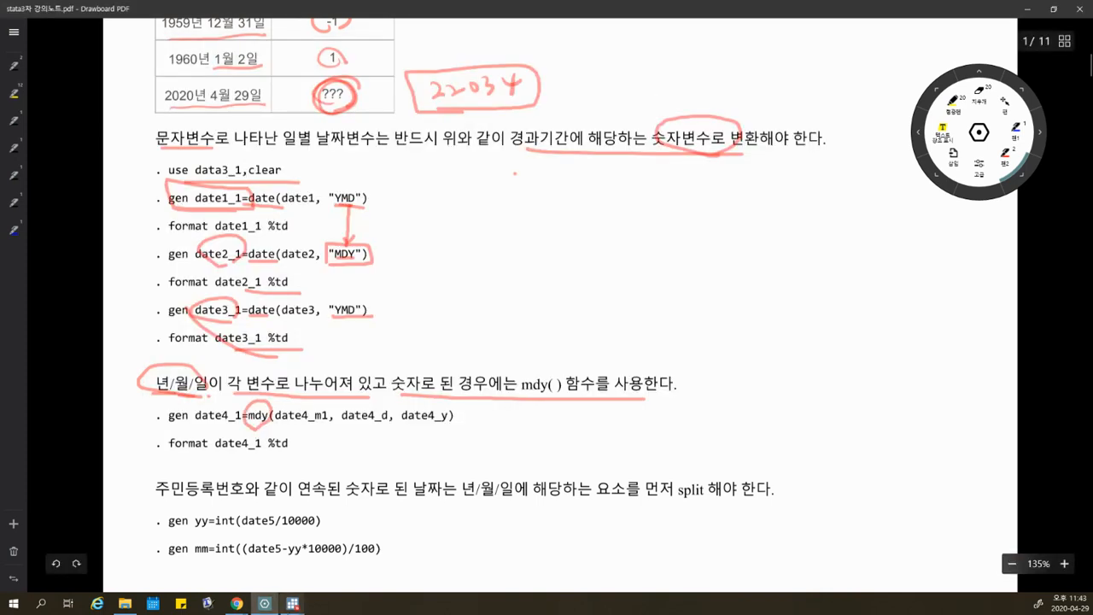
Step: Switch to the do-file editor and add gen date4-1=mdy() below the date1_1 commands, after a blank line
{"action": "left_click", "coordinate": [292, 604]}
{"action": "left_click", "coordinate": [324, 579]}
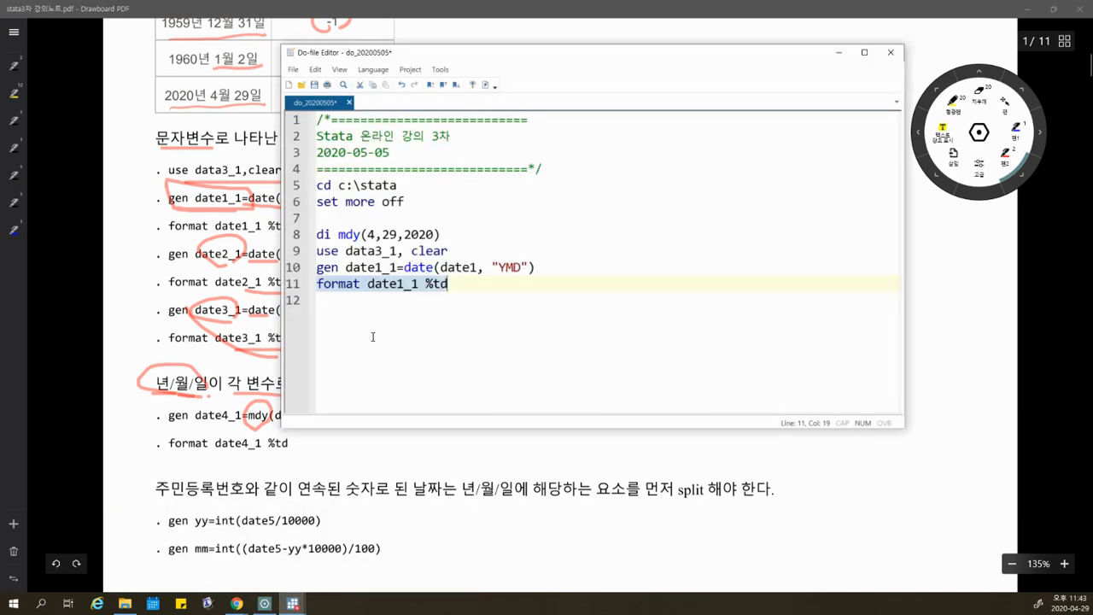
{"action": "left_click", "coordinate": [382, 303]}
{"action": "key", "text": "Return"}
{"action": "type", "text": "gen date"}
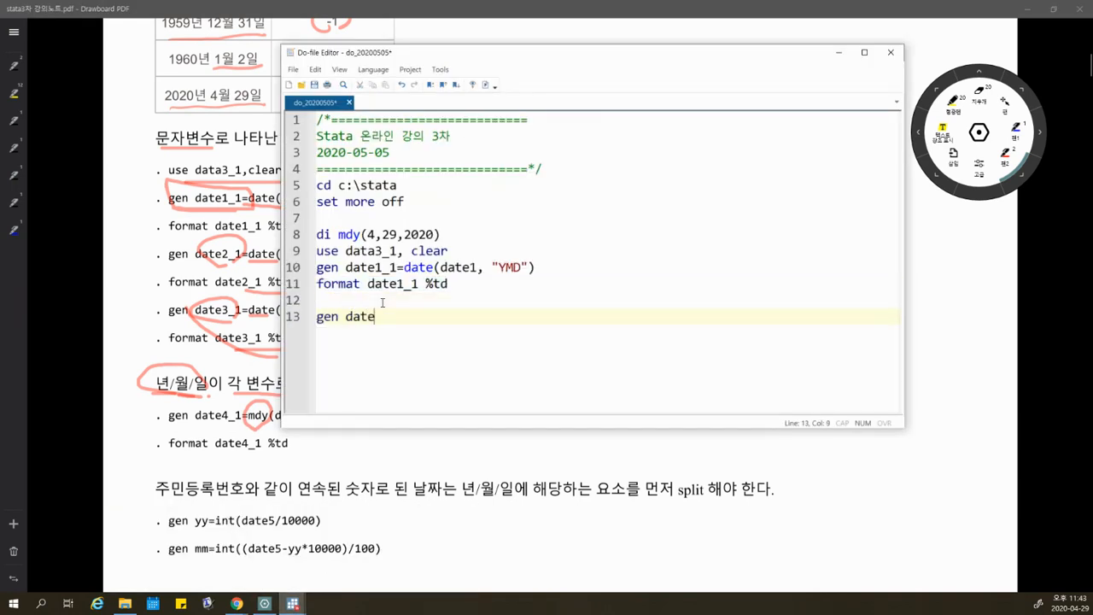
{"action": "type", "text": "4-1=mdy("}
{"action": "left_click_drag", "start_coordinate": [405, 319], "coordinate": [423, 318]}
{"action": "left_click", "coordinate": [430, 316]}
Step: Bring up the data browser, examine the date4_m1, date4_d and date4_y columns, and return to the do-file
{"action": "left_click", "coordinate": [265, 602]}
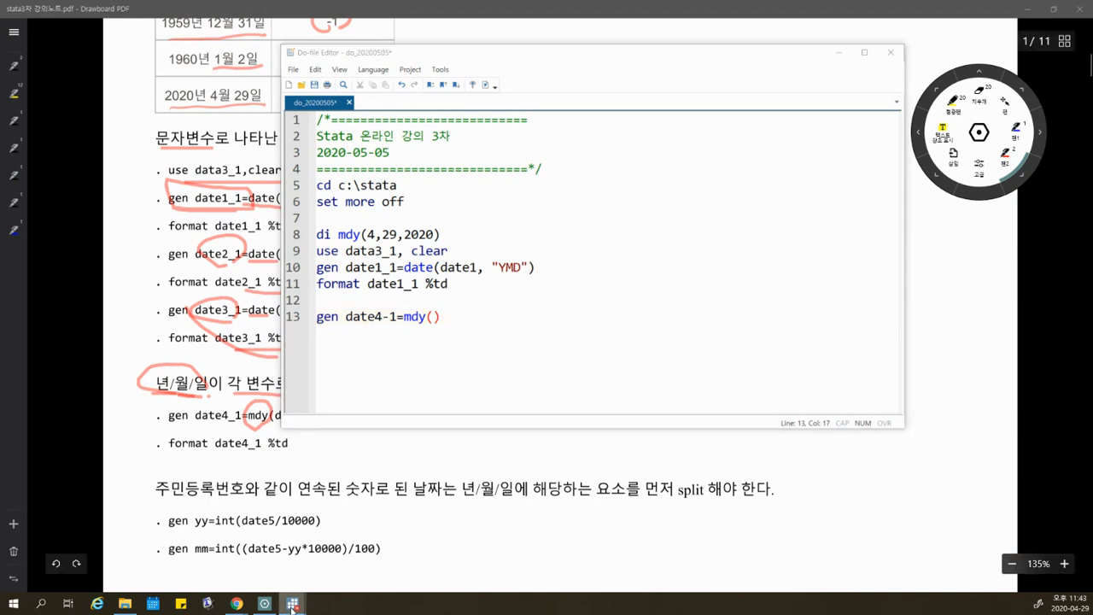
{"action": "left_click", "coordinate": [382, 569]}
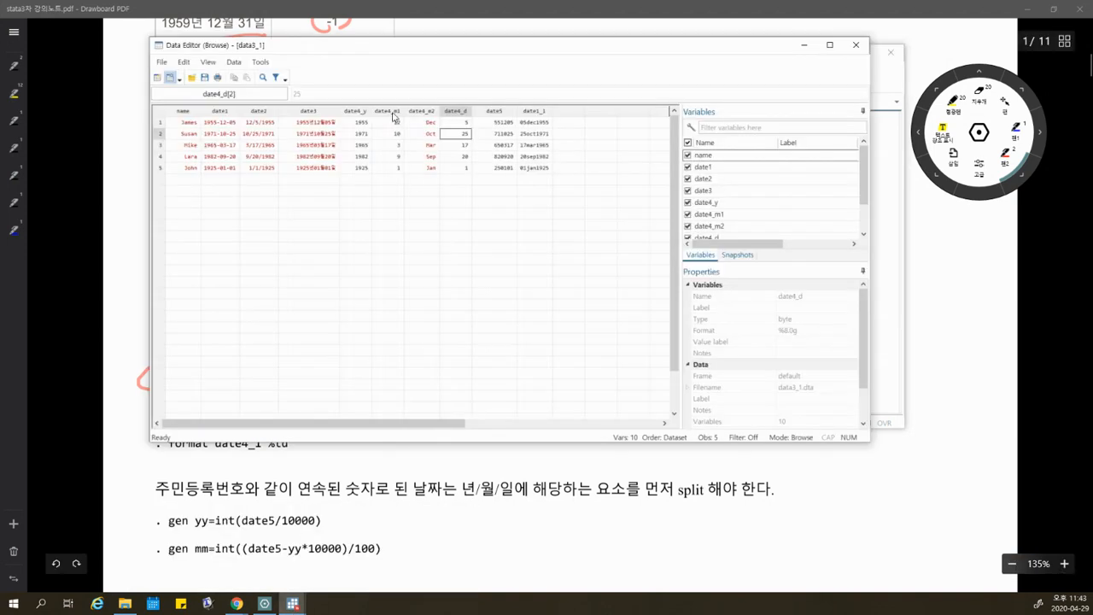
{"action": "left_click_drag", "start_coordinate": [387, 122], "coordinate": [388, 168]}
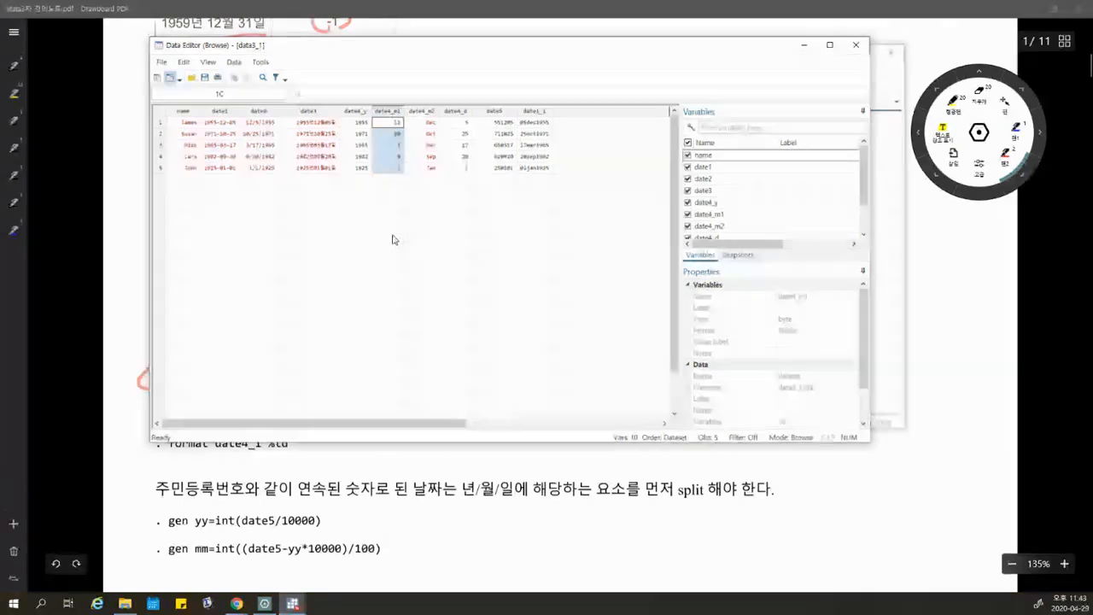
{"action": "left_click", "coordinate": [467, 112]}
{"action": "left_click", "coordinate": [366, 112]}
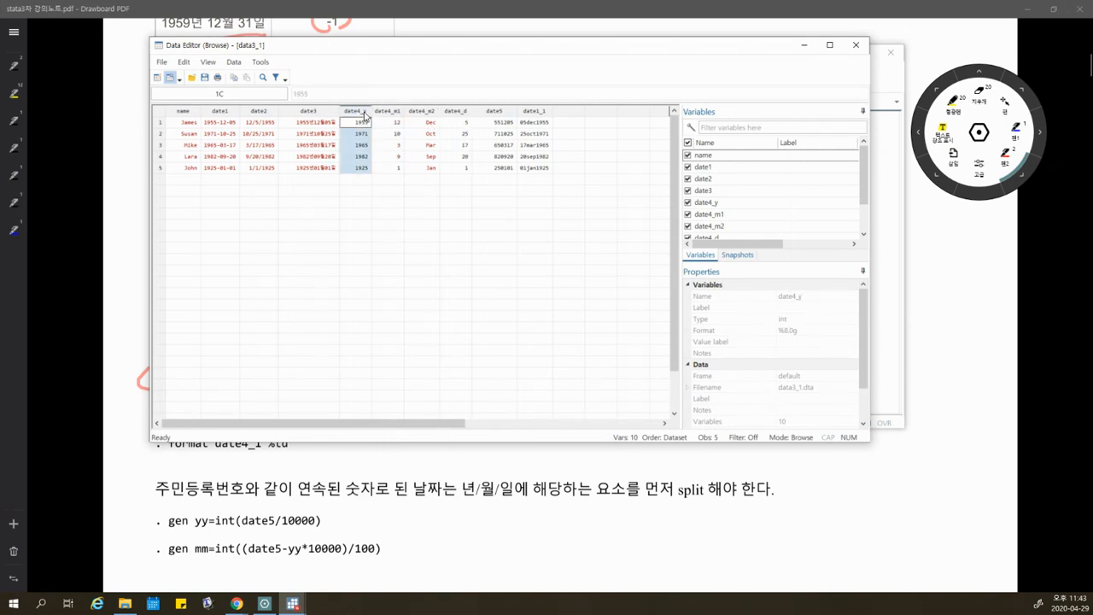
{"action": "left_click", "coordinate": [804, 45]}
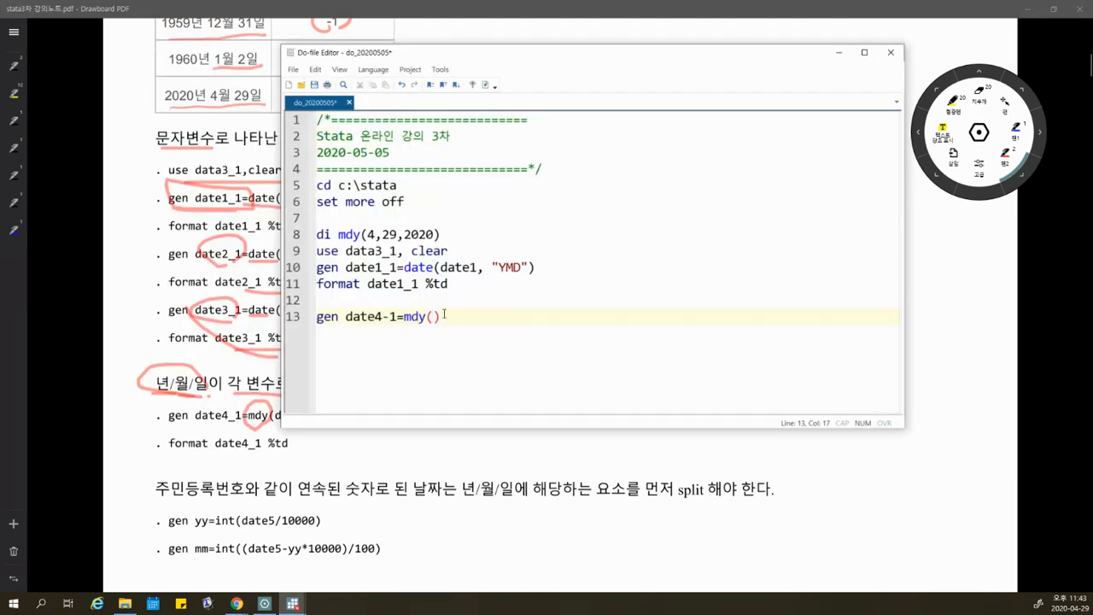
Step: Fill in the mdy function's arguments as date4_m1, date4_d2, date4_y
{"action": "type", "text": "date"}
{"action": "type", "text": "4_m1, da"}
{"action": "type", "text": "te4_d2"}
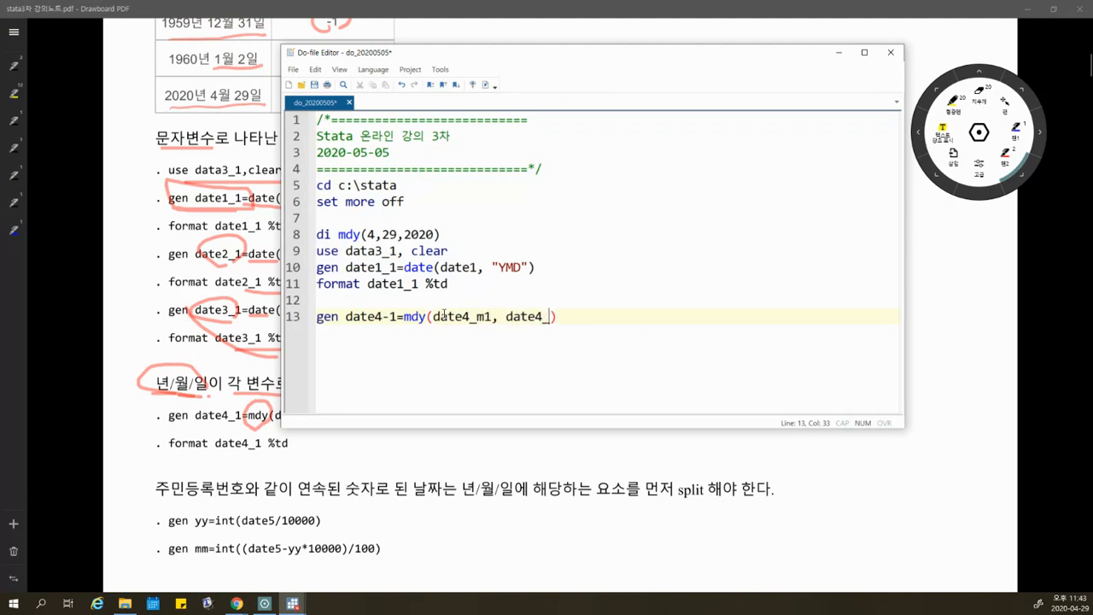
{"action": "type", "text": ", date4_y"}
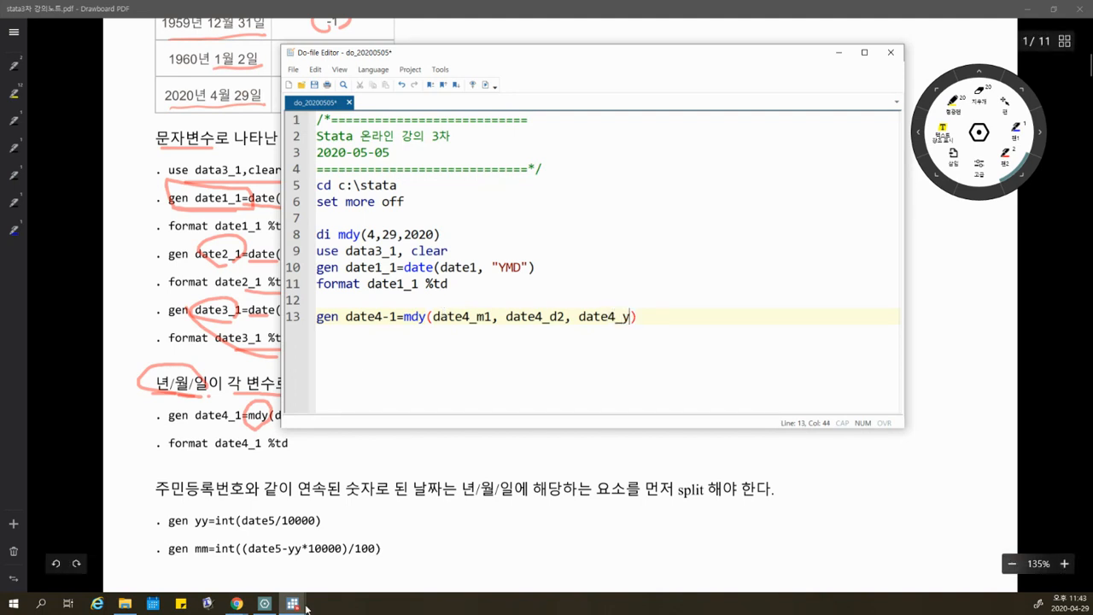
Step: Check the day variable's name in the data browser and correct the line to gen date4_1=mdy(date4_m1, date4_d, date4_y)
{"action": "mouse_move", "coordinate": [293, 604]}
{"action": "left_click", "coordinate": [414, 550]}
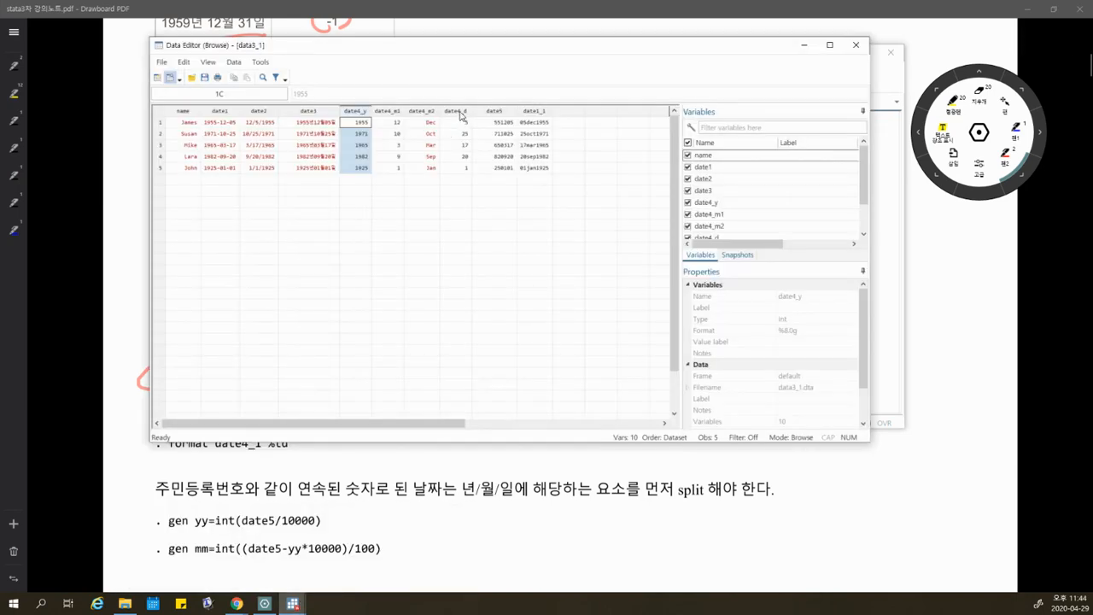
{"action": "left_click", "coordinate": [803, 44]}
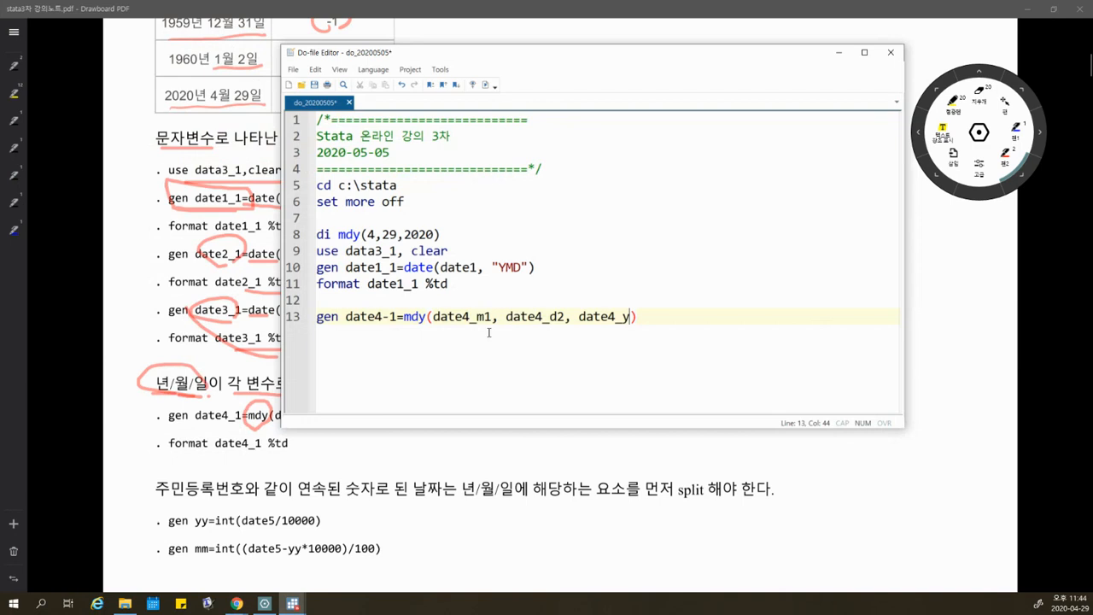
{"action": "left_click", "coordinate": [564, 316]}
{"action": "key", "text": "BackSpace"}
{"action": "left_click", "coordinate": [391, 312]}
{"action": "key", "text": "BackSpace"}
{"action": "type", "text": "_"}
{"action": "key", "text": "End"}
{"action": "key", "text": "Return"}
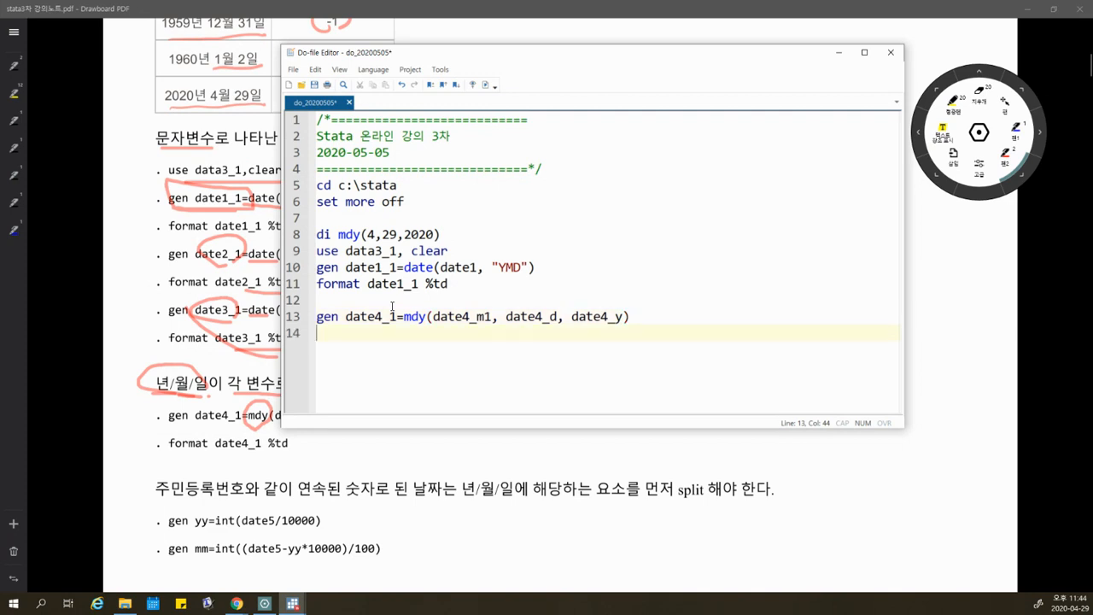
Step: Add the line format date4_1 %td and run it together with the gen date4_1 line
{"action": "type", "text": "fomrat"}
{"action": "key", "text": "BackSpace"}
{"action": "key", "text": "BackSpace"}
{"action": "key", "text": "BackSpace"}
{"action": "key", "text": "BackSpace"}
{"action": "key", "text": "BackSpace"}
{"action": "type", "text": "rmat date4_1 %td"}
{"action": "key", "text": "Return"}
{"action": "left_click_drag", "start_coordinate": [317, 315], "coordinate": [448, 333]}
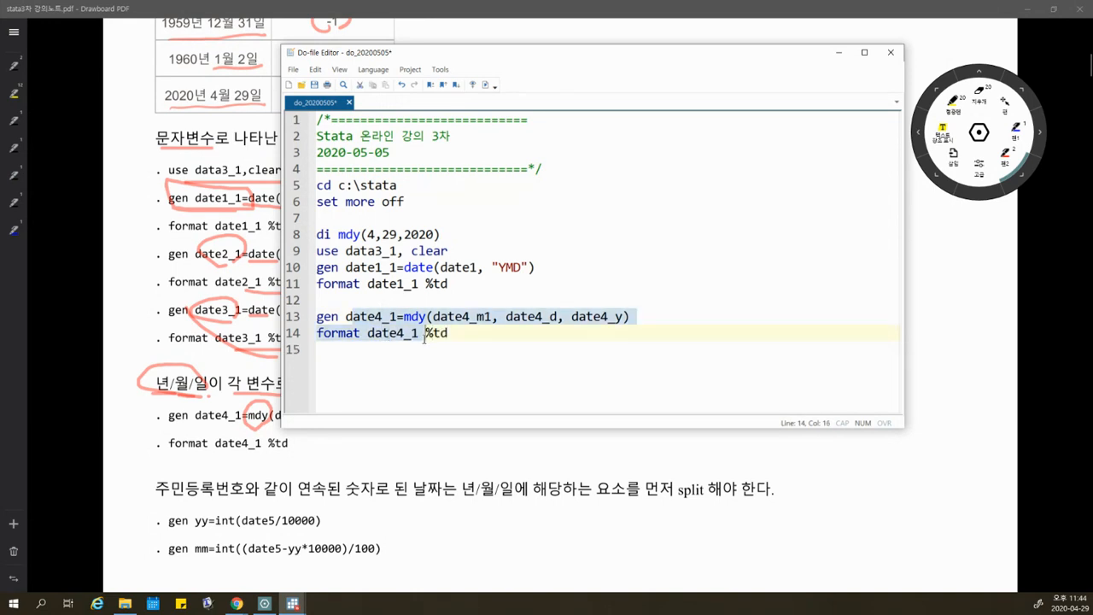
{"action": "left_click", "coordinate": [483, 86]}
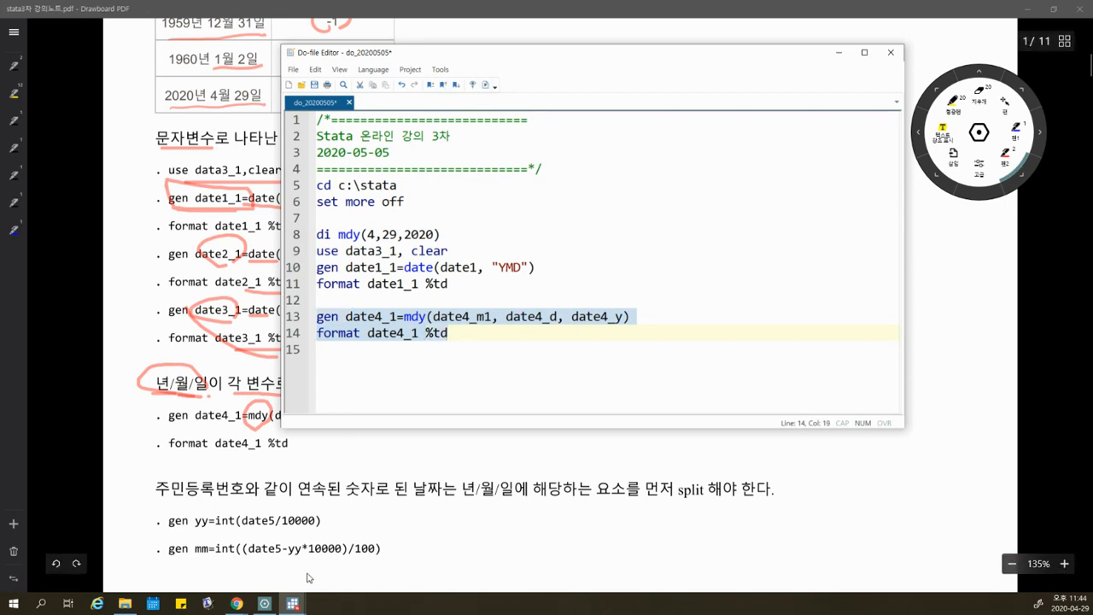
Step: Bring up the data browser and compare the new date4_1 column with date1_1
{"action": "left_click", "coordinate": [400, 567]}
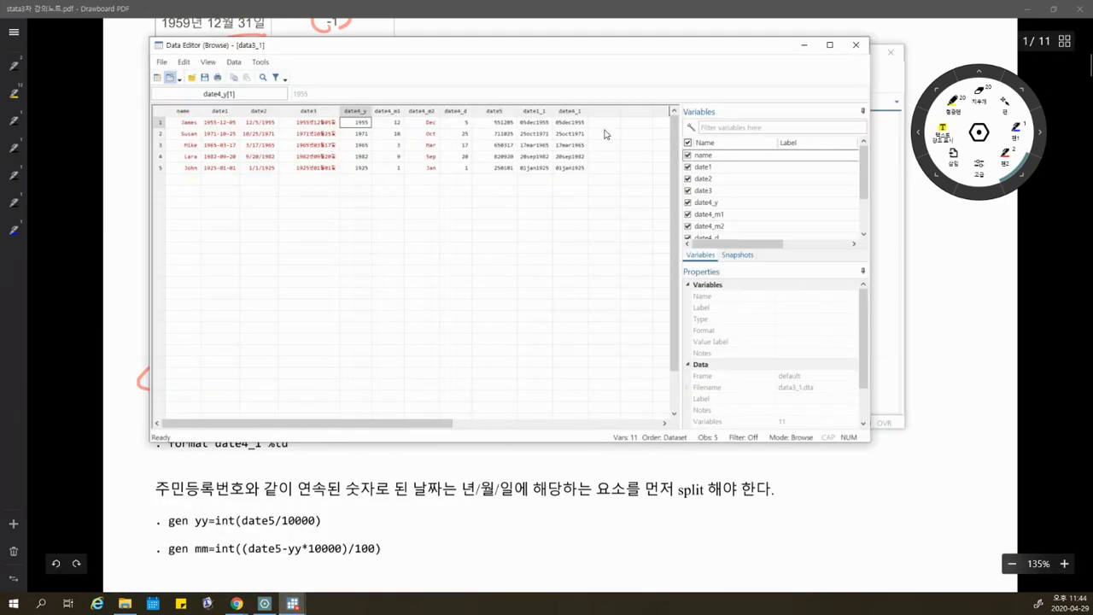
{"action": "left_click_drag", "start_coordinate": [575, 124], "coordinate": [578, 169]}
{"action": "left_click_drag", "start_coordinate": [540, 125], "coordinate": [572, 180]}
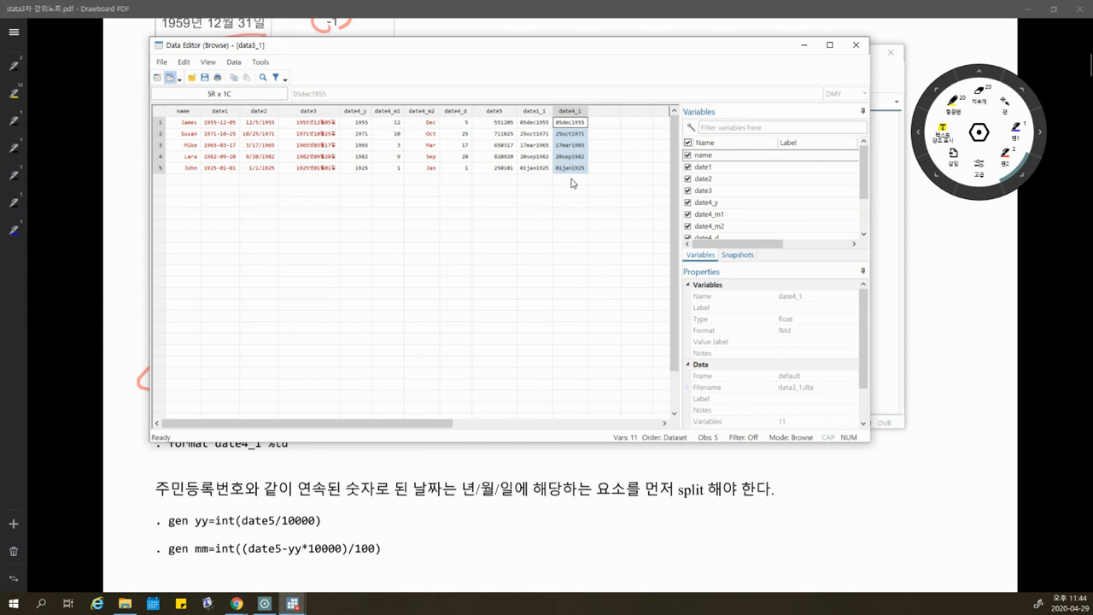
{"action": "left_click_drag", "start_coordinate": [575, 126], "coordinate": [577, 168]}
Step: Examine the date5 column's six-digit values row by row
{"action": "left_click", "coordinate": [499, 124]}
{"action": "left_click_drag", "start_coordinate": [500, 139], "coordinate": [500, 173]}
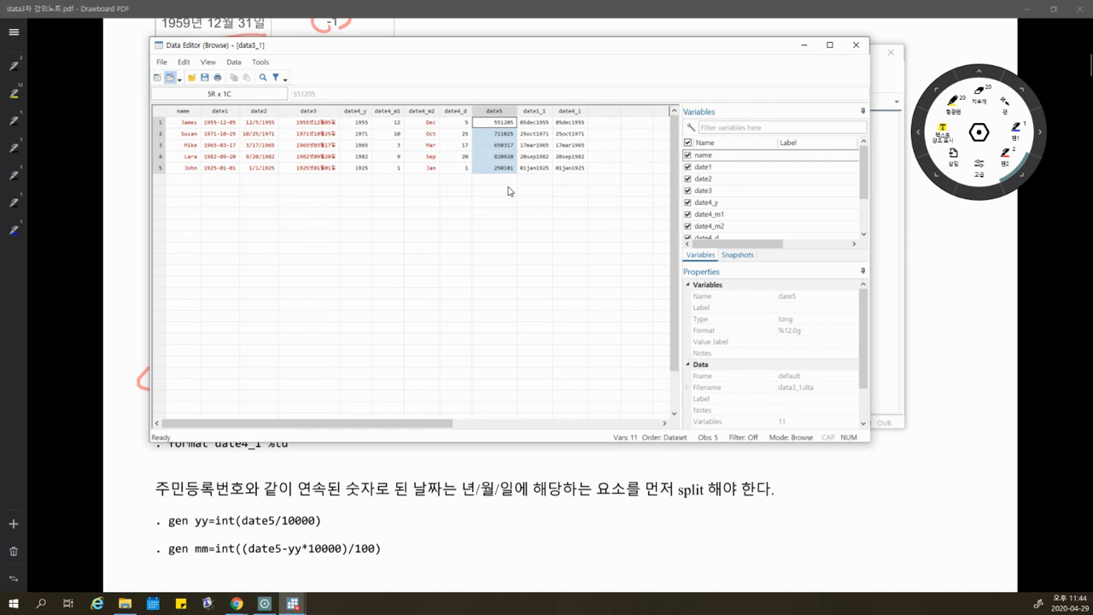
{"action": "left_click_drag", "start_coordinate": [505, 124], "coordinate": [504, 168]}
{"action": "left_click", "coordinate": [503, 135]}
{"action": "left_click", "coordinate": [503, 157]}
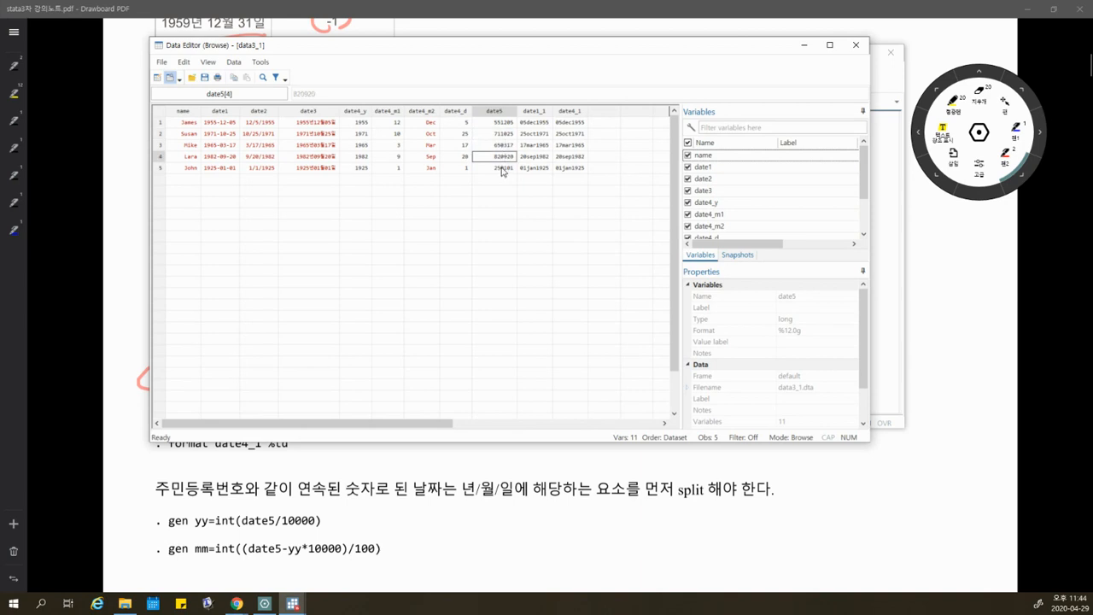
{"action": "left_click", "coordinate": [505, 145]}
{"action": "left_click", "coordinate": [503, 125]}
{"action": "left_click", "coordinate": [503, 135]}
{"action": "left_click", "coordinate": [503, 148]}
{"action": "left_click", "coordinate": [503, 158]}
{"action": "left_click", "coordinate": [501, 169]}
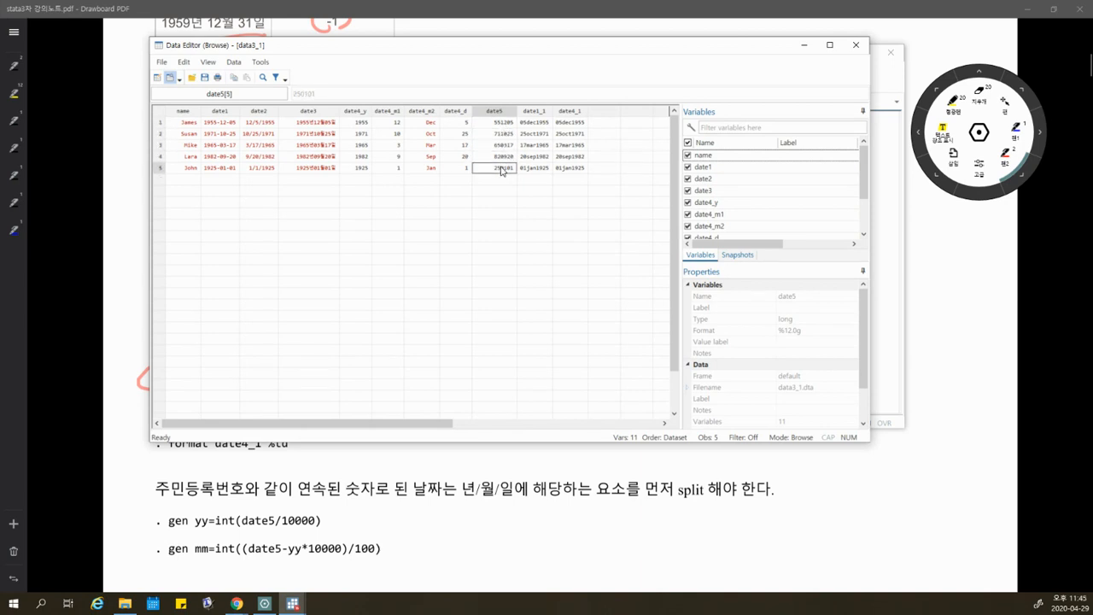
Step: Compare the date4_1 and date5 columns with the empty column after date4_1
{"action": "left_click_drag", "start_coordinate": [604, 122], "coordinate": [603, 170]}
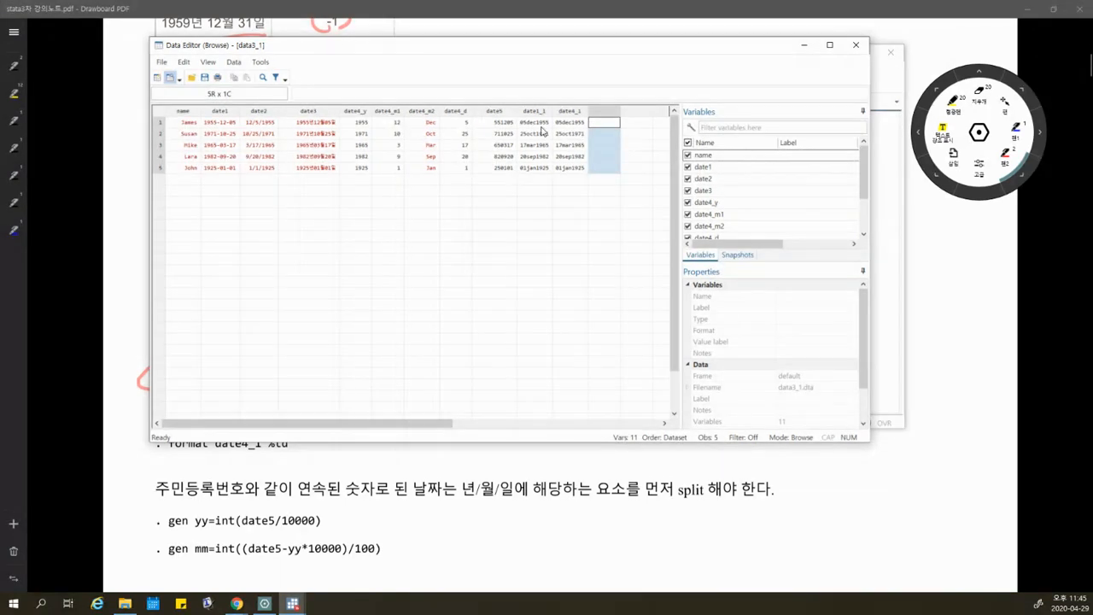
{"action": "left_click_drag", "start_coordinate": [568, 122], "coordinate": [577, 169]}
{"action": "left_click_drag", "start_coordinate": [607, 128], "coordinate": [607, 171]}
{"action": "left_click_drag", "start_coordinate": [499, 122], "coordinate": [501, 169]}
{"action": "left_click_drag", "start_coordinate": [606, 169], "coordinate": [618, 121]}
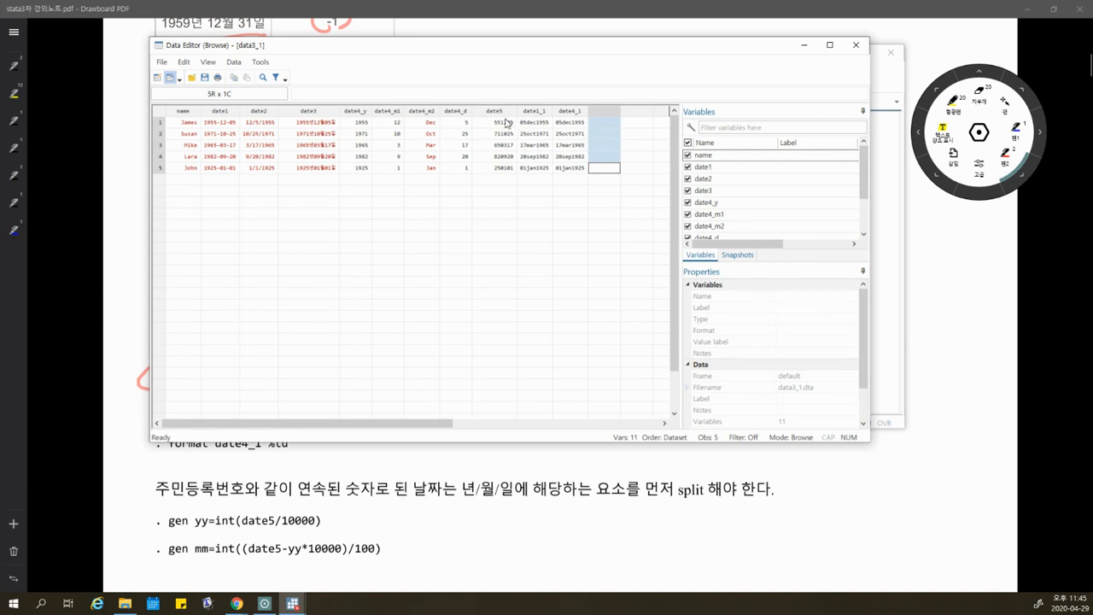
Step: Examine date4_m1 and date4_d alongside date5, and mark the empty columns after date4_1
{"action": "left_click", "coordinate": [385, 112]}
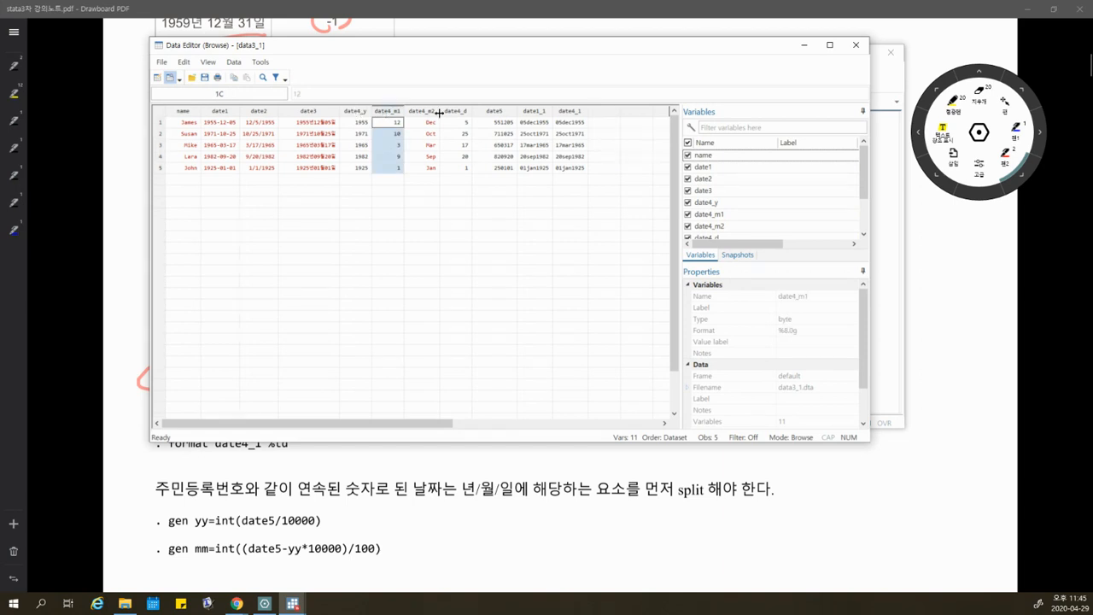
{"action": "left_click", "coordinate": [469, 112]}
{"action": "left_click_drag", "start_coordinate": [510, 123], "coordinate": [510, 167]}
{"action": "left_click", "coordinate": [385, 111]}
{"action": "left_click", "coordinate": [455, 112]}
{"action": "left_click_drag", "start_coordinate": [602, 112], "coordinate": [656, 122]}
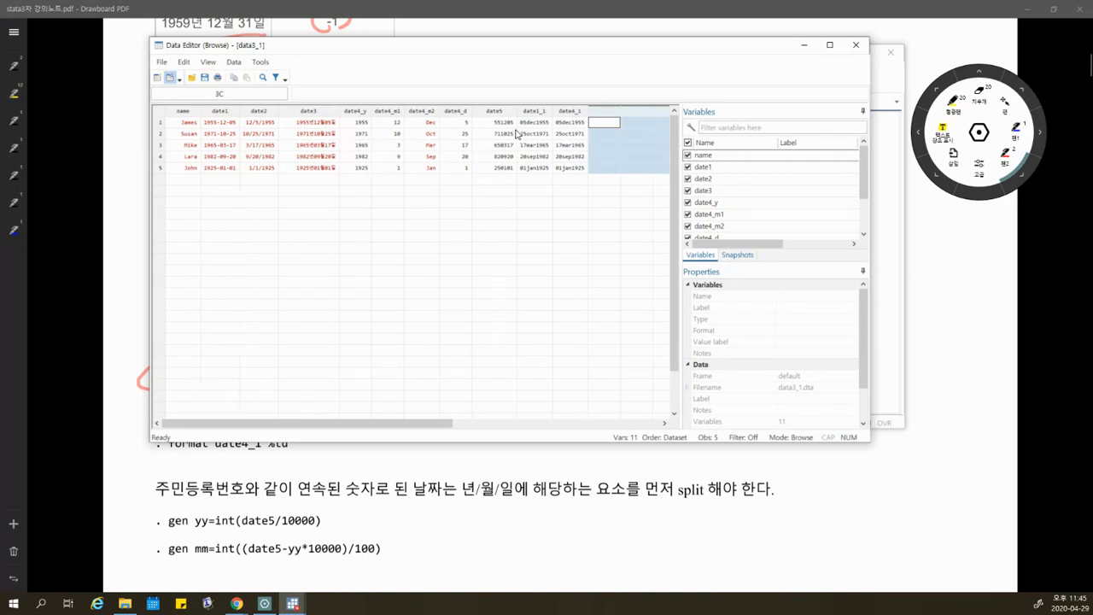
Step: Compare the date5 values with the split date4_y, date4_m1 and date4_d columns and the empty columns after date4_1
{"action": "left_click_drag", "start_coordinate": [502, 123], "coordinate": [502, 171]}
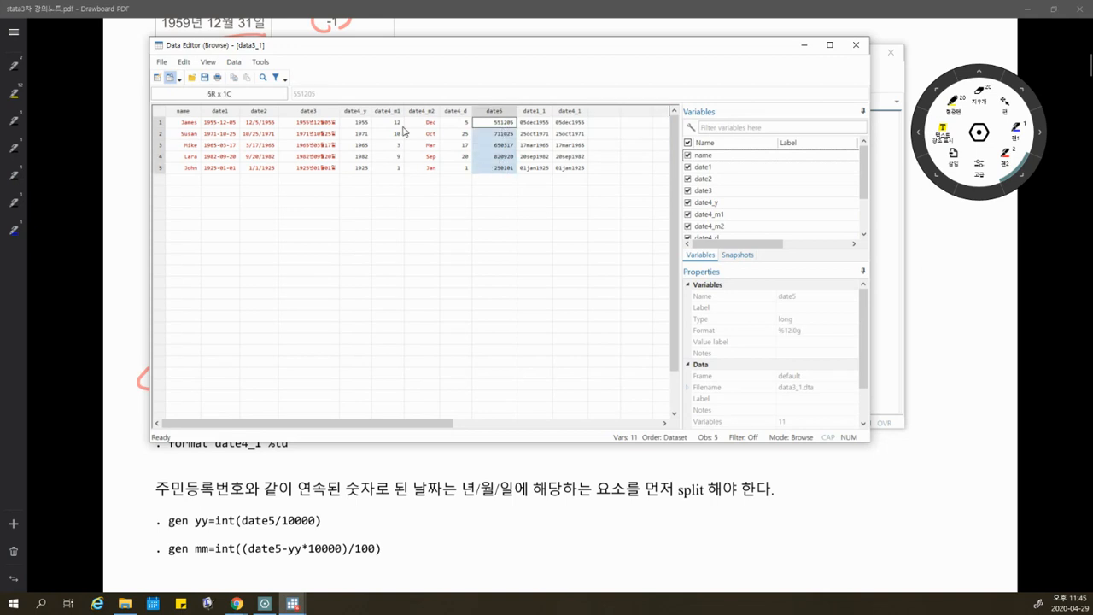
{"action": "left_click", "coordinate": [366, 111]}
{"action": "left_click", "coordinate": [388, 111]}
{"action": "left_click", "coordinate": [455, 112]}
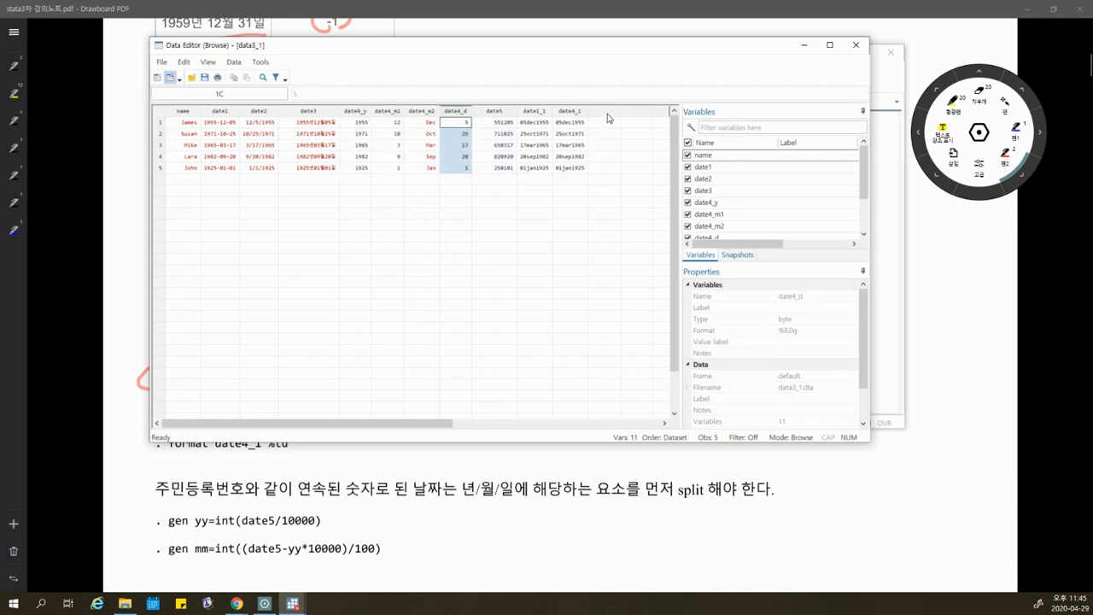
{"action": "left_click_drag", "start_coordinate": [607, 113], "coordinate": [665, 119]}
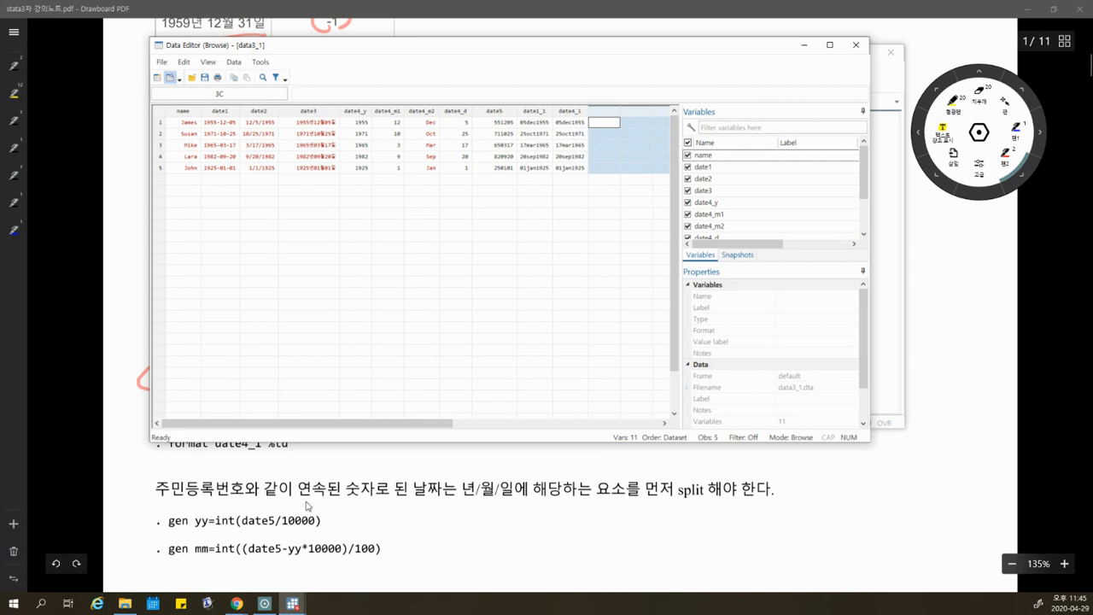
Step: Switch to the lecture notes PDF and underline the sentence on splitting consecutive-digit dates up to 년/월/일
{"action": "left_click", "coordinate": [221, 510]}
{"action": "left_click_drag", "start_coordinate": [157, 503], "coordinate": [507, 505]}
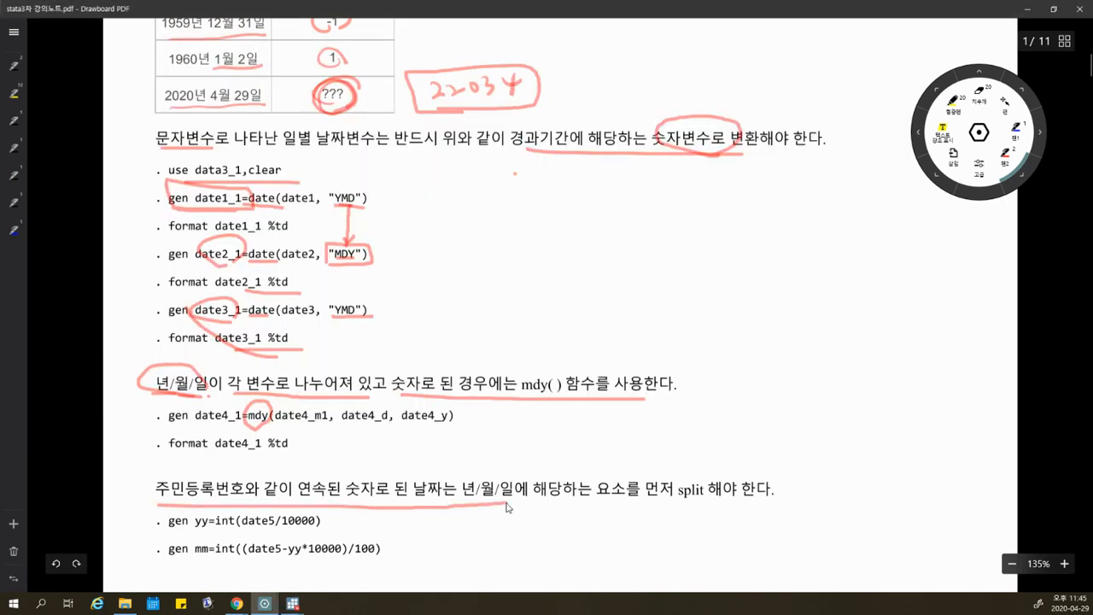
{"action": "scroll", "coordinate": [505, 502], "scroll_direction": "down", "scroll_amount": 5}
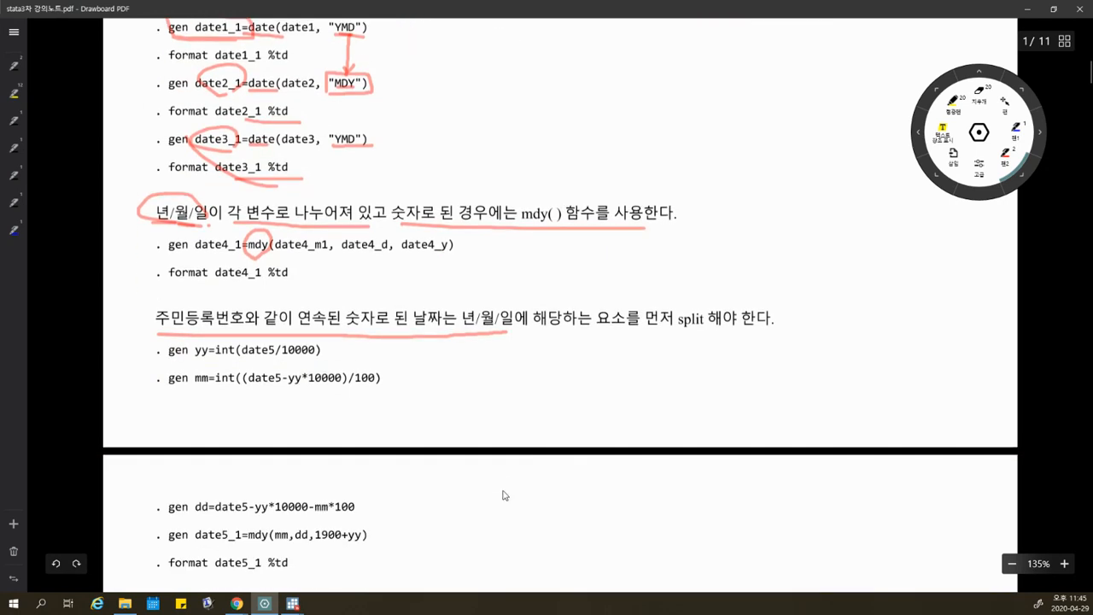
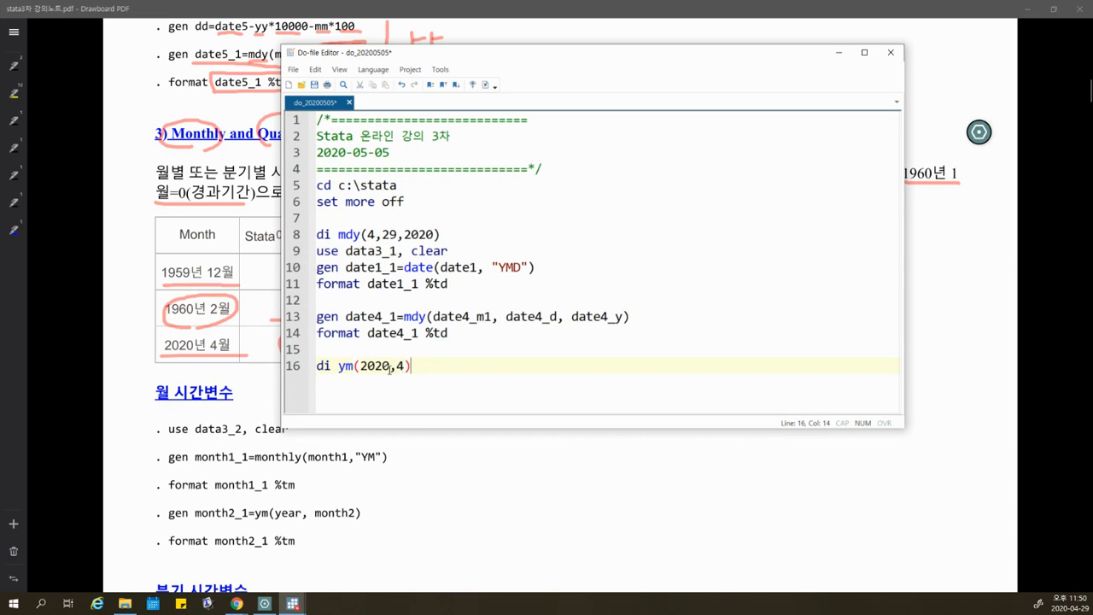
Step: Run only the di ym(2020,4) line of the do-file and bring up the Stata results window
{"action": "left_click_drag", "start_coordinate": [425, 365], "coordinate": [279, 367]}
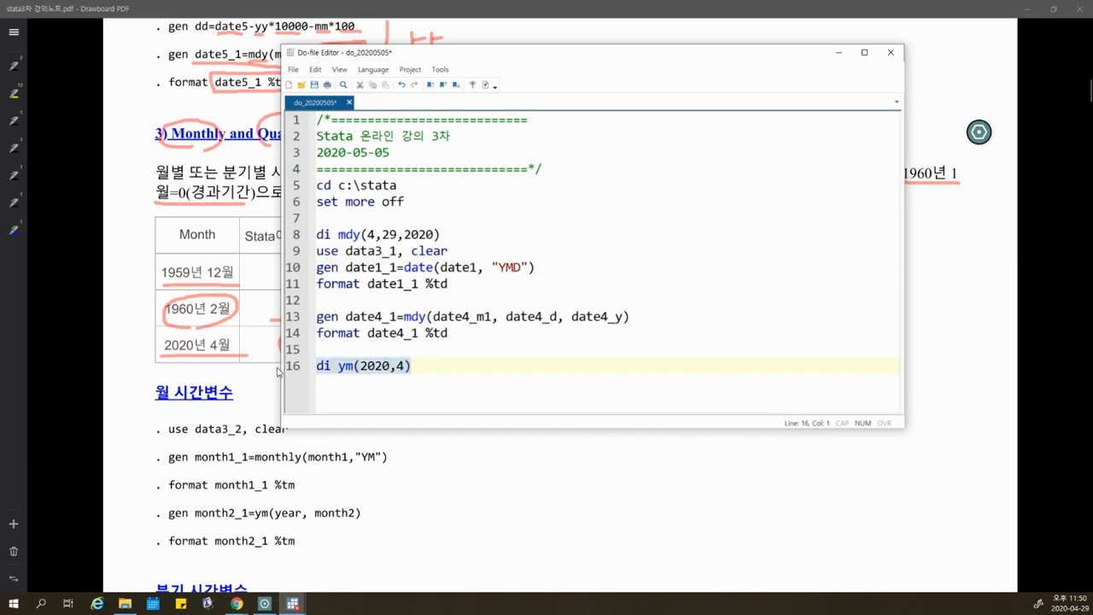
{"action": "left_click", "coordinate": [485, 86]}
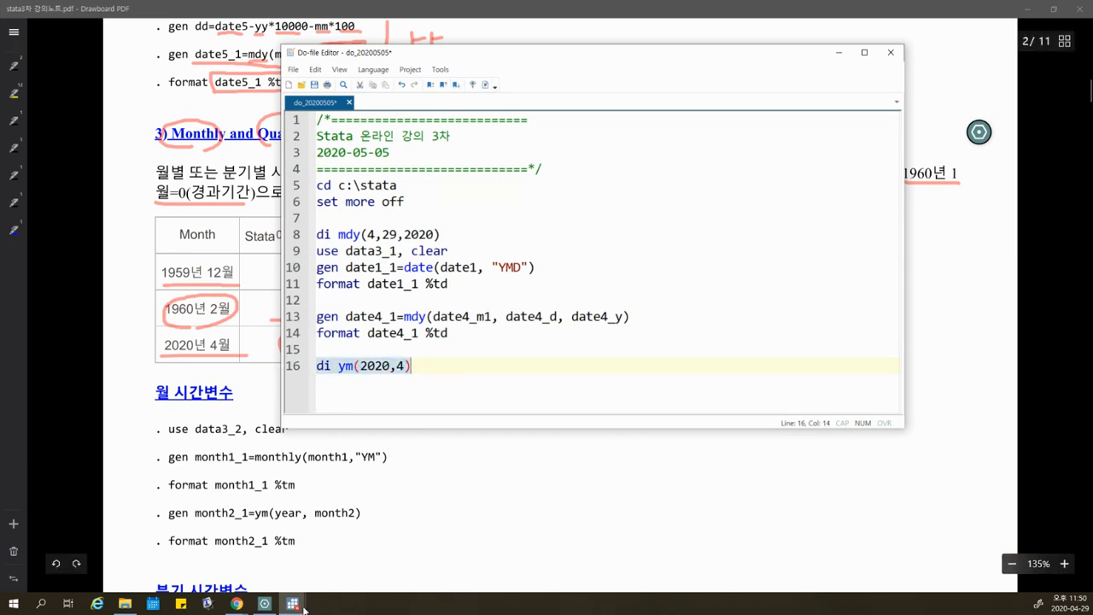
{"action": "left_click", "coordinate": [299, 607]}
{"action": "left_click", "coordinate": [264, 563]}
{"action": "left_click", "coordinate": [292, 605]}
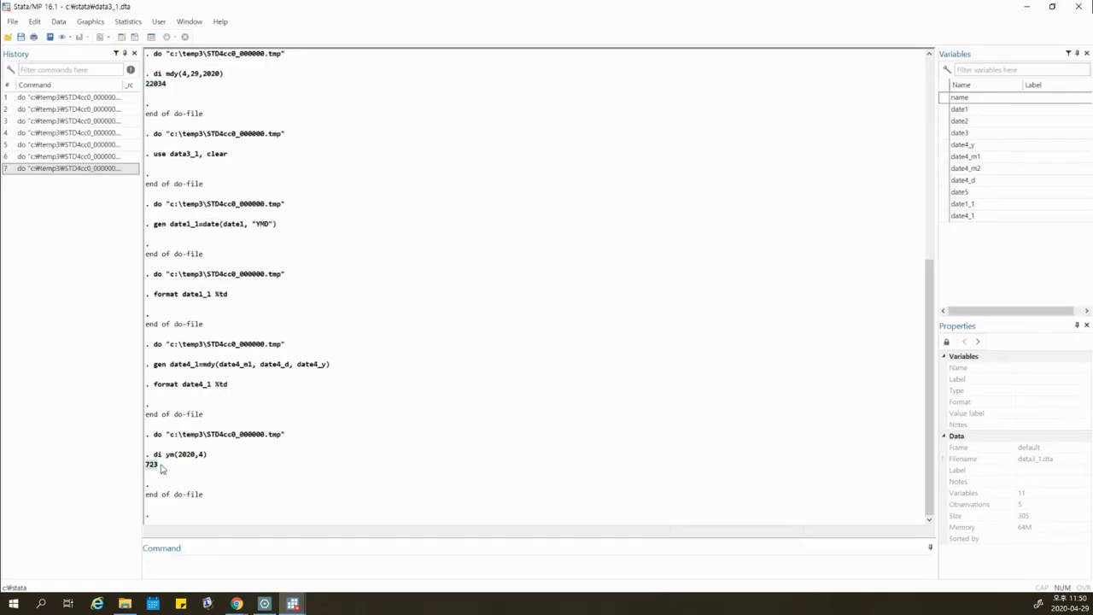
Step: In the lecture notes PDF, handwrite 723 below the 2020년 4월 elapsed-period cell, underline it, and underline 2020년 4월 again
{"action": "left_click", "coordinate": [264, 604]}
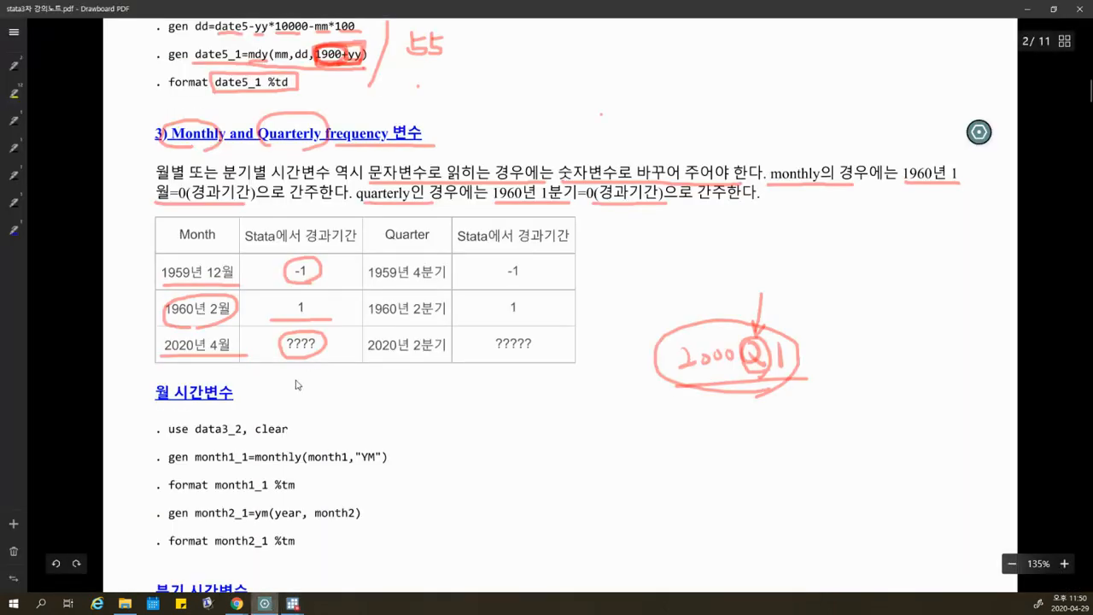
{"action": "mouse_move", "coordinate": [278, 369]}
{"action": "left_mouse_down"}
{"action": "mouse_move", "coordinate": [283, 394]}
{"action": "mouse_move", "coordinate": [316, 394]}
{"action": "left_mouse_up"}
{"action": "mouse_move", "coordinate": [318, 369]}
{"action": "left_mouse_down"}
{"action": "mouse_move", "coordinate": [329, 378]}
{"action": "mouse_move", "coordinate": [309, 395]}
{"action": "left_mouse_up"}
{"action": "left_click_drag", "start_coordinate": [162, 354], "coordinate": [230, 355]}
{"action": "left_click_drag", "start_coordinate": [269, 396], "coordinate": [339, 396]}
Step: Underline the quarters and the elapsed values -1 and 1 in the table, and circle the ????? for 2020년 2분기
{"action": "left_click_drag", "start_coordinate": [369, 282], "coordinate": [534, 280]}
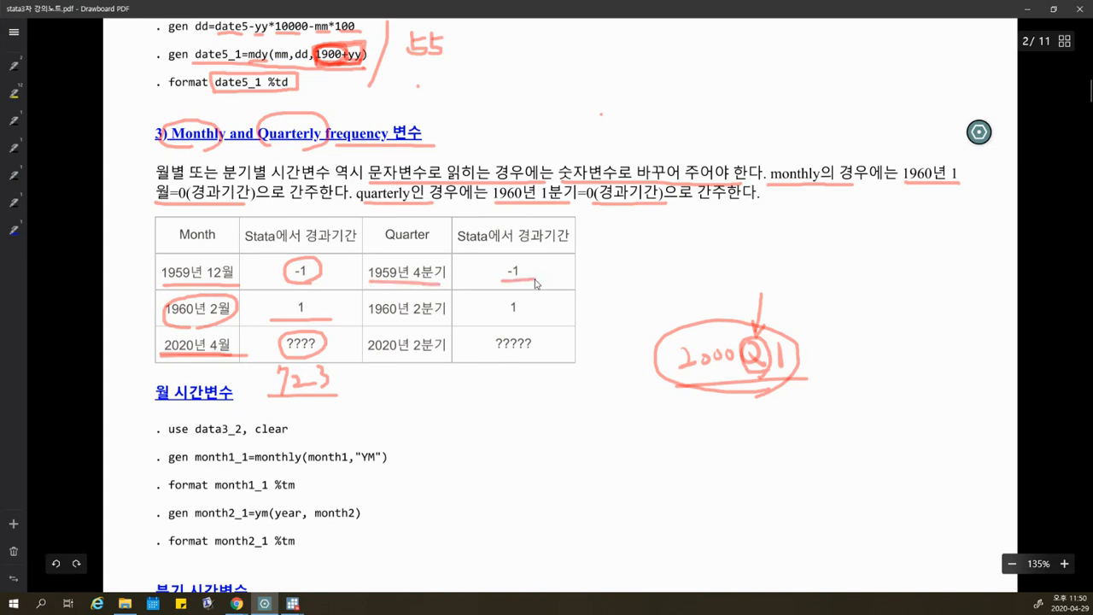
{"action": "left_click_drag", "start_coordinate": [369, 323], "coordinate": [524, 316]}
{"action": "left_click_drag", "start_coordinate": [376, 359], "coordinate": [457, 359]}
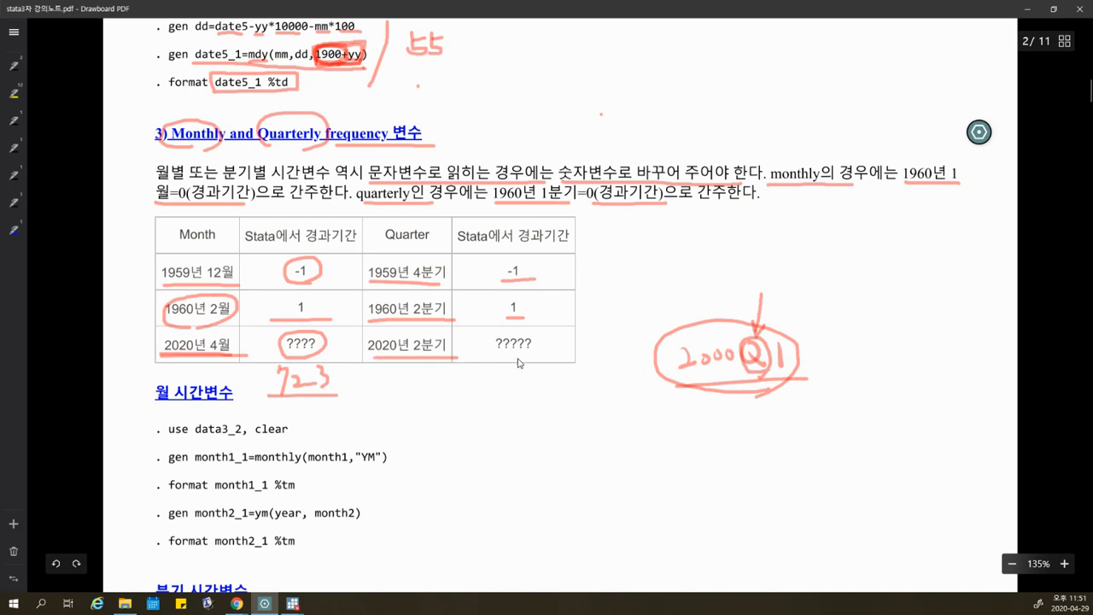
{"action": "left_click_drag", "start_coordinate": [524, 364], "coordinate": [526, 360]}
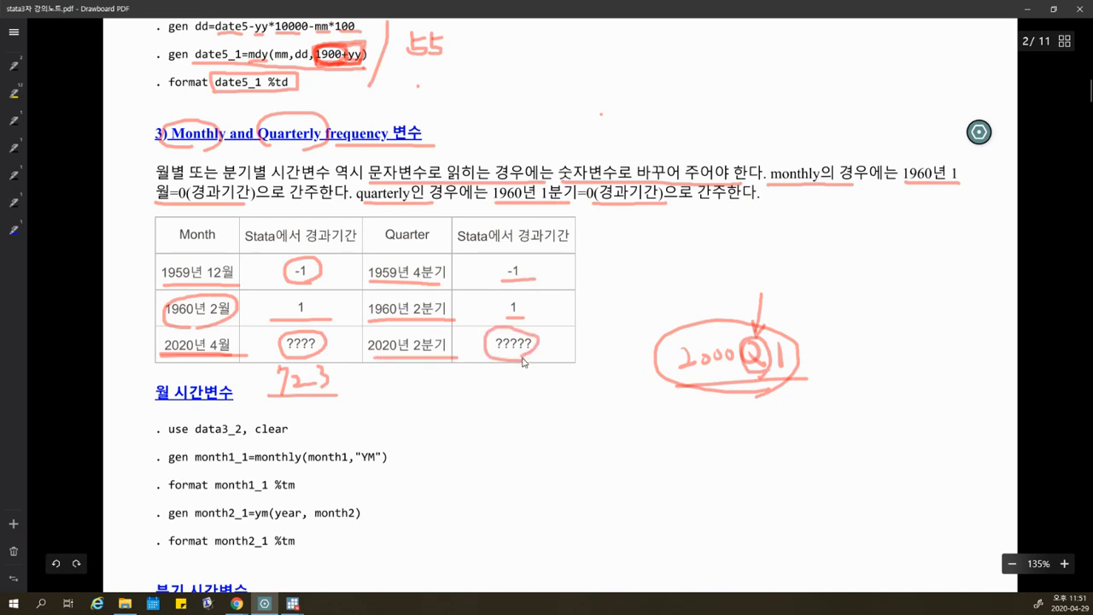
Step: Switch to the Stata do-file and add the line di yq(2020,2) below the ym() line
{"action": "left_click", "coordinate": [293, 604]}
{"action": "left_click", "coordinate": [329, 570]}
{"action": "left_click", "coordinate": [351, 380]}
{"action": "type", "text": "di yq"}
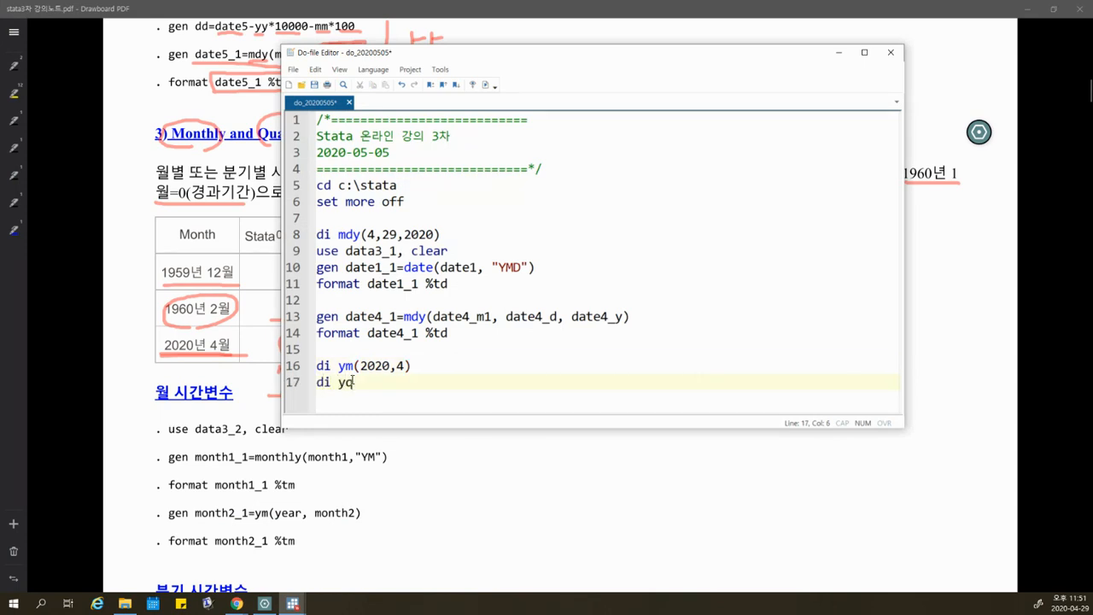
{"action": "type", "text": "(2020,2"}
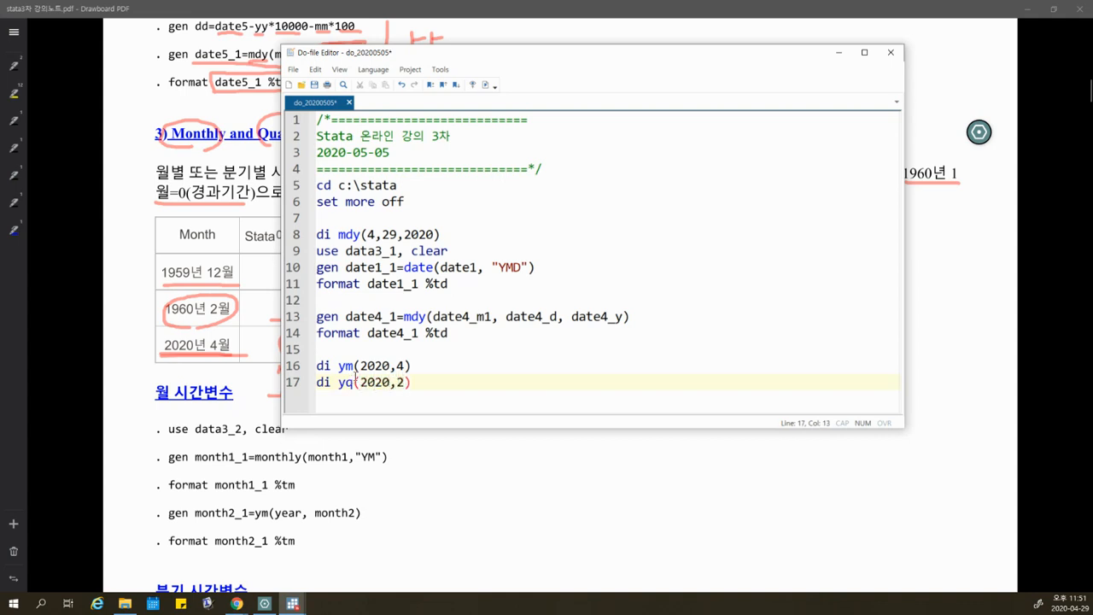
Step: Run only the di yq(2020,2) line and bring up the Stata results window
{"action": "left_click_drag", "start_coordinate": [356, 378], "coordinate": [404, 383]}
{"action": "left_click", "coordinate": [486, 86]}
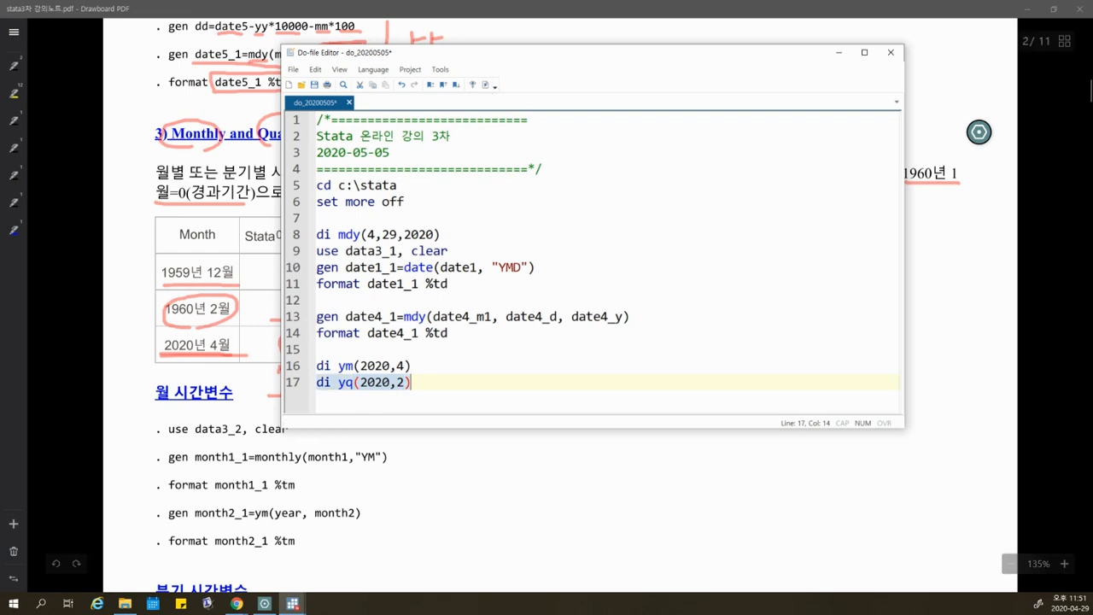
{"action": "left_click", "coordinate": [292, 603]}
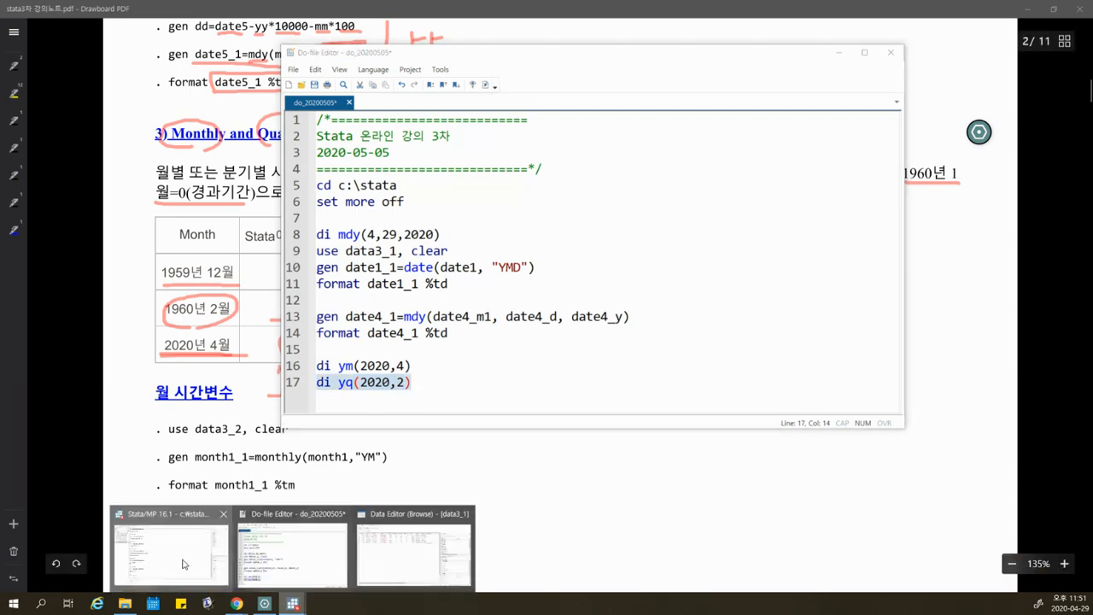
{"action": "left_click", "coordinate": [182, 562]}
Step: In the notes PDF, write and circle 241 below the quarterly ????? cell, circle 2분기, and underline data3_2, clear
{"action": "left_click", "coordinate": [264, 604]}
{"action": "left_click_drag", "start_coordinate": [487, 374], "coordinate": [514, 395]}
{"action": "left_click_drag", "start_coordinate": [495, 369], "coordinate": [504, 367]}
{"action": "mouse_move", "coordinate": [432, 361]}
{"action": "left_mouse_down"}
{"action": "mouse_move", "coordinate": [425, 336]}
{"action": "mouse_move", "coordinate": [429, 363]}
{"action": "left_mouse_up"}
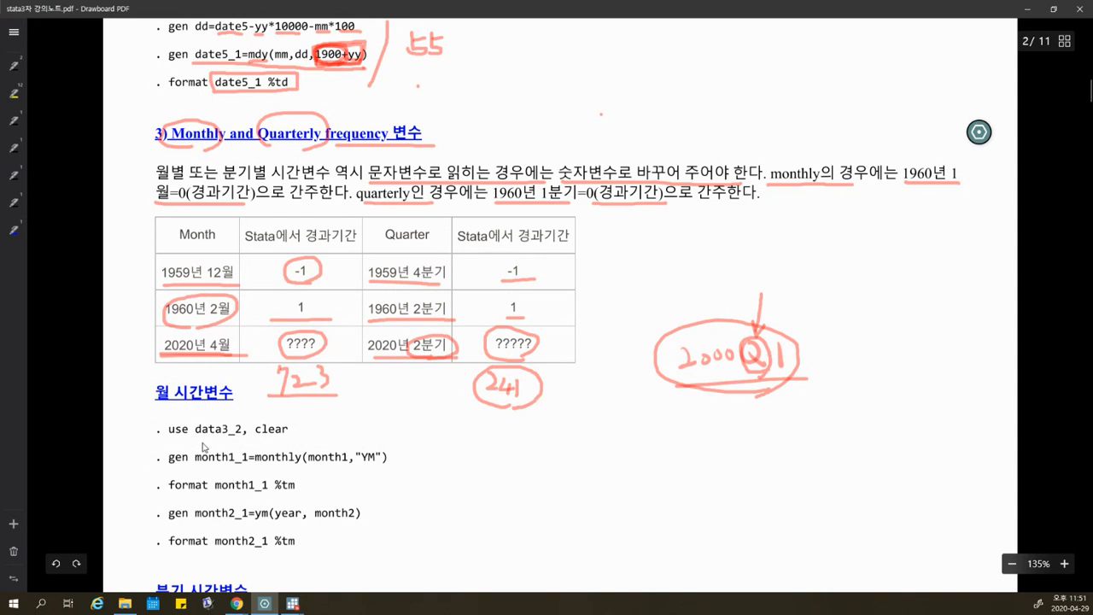
{"action": "left_click_drag", "start_coordinate": [195, 442], "coordinate": [309, 441]}
Step: Switch to the do-file and add the line use data3_2, clear after a blank line below the yq() line
{"action": "left_click", "coordinate": [295, 602]}
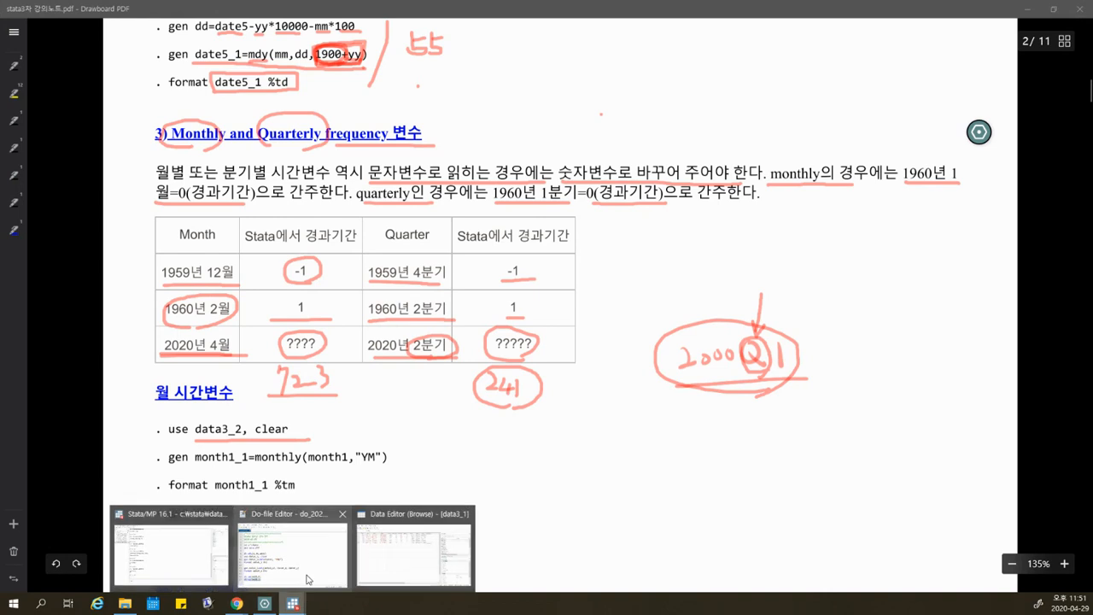
{"action": "left_click", "coordinate": [308, 580]}
{"action": "scroll", "coordinate": [373, 404], "scroll_direction": "down", "scroll_amount": 2}
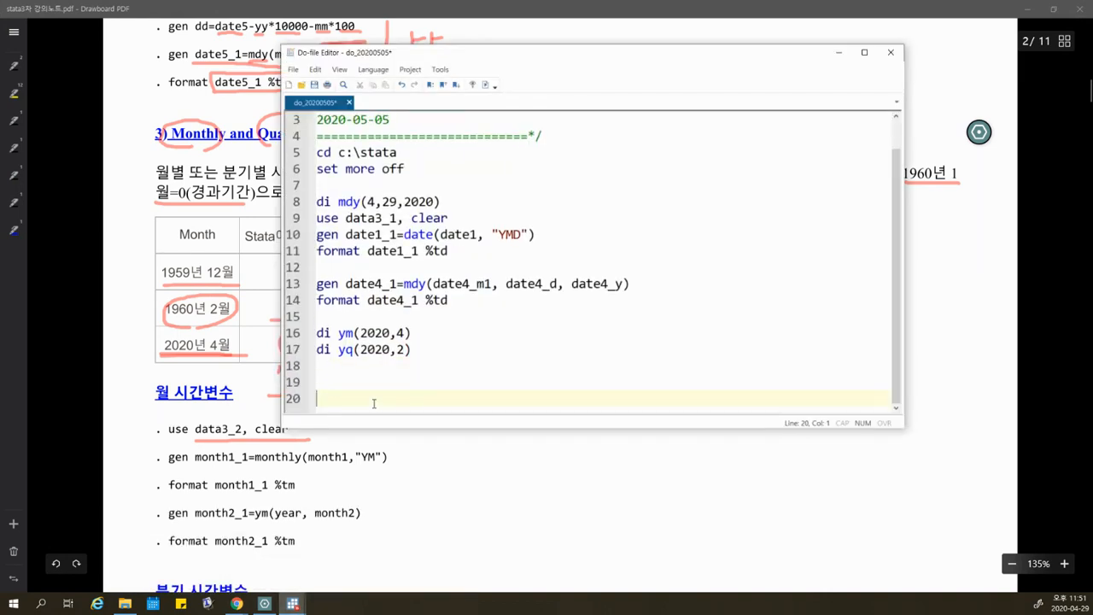
{"action": "key", "text": "Return"}
{"action": "type", "text": "use "}
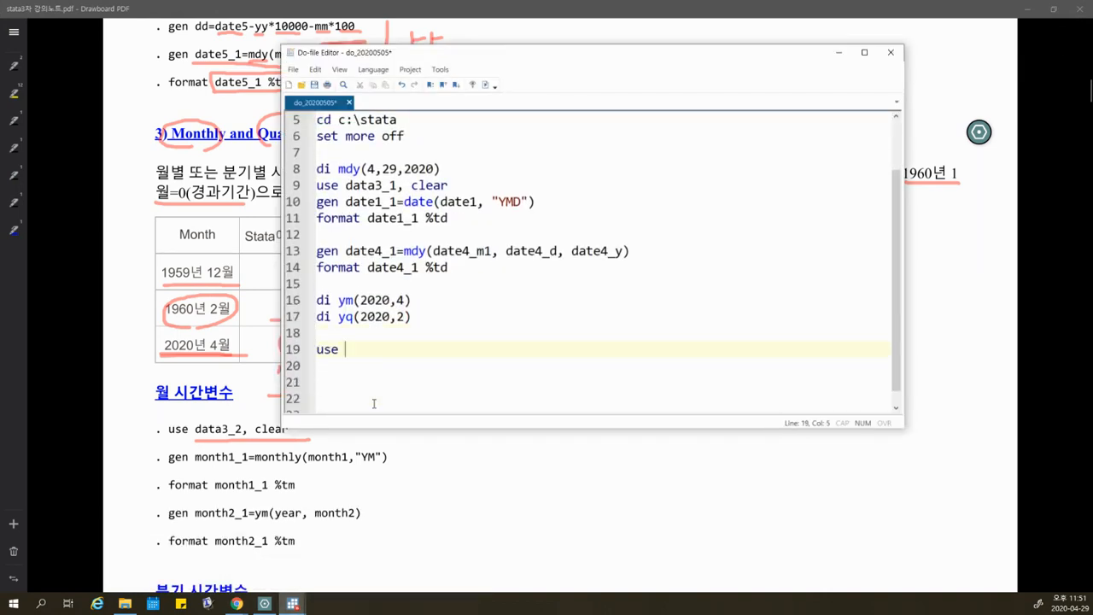
{"action": "type", "text": "data4_2, clear"}
{"action": "key", "text": "Return"}
{"action": "scroll", "coordinate": [374, 403], "scroll_direction": "up", "scroll_amount": 1}
{"action": "left_click_drag", "start_coordinate": [369, 369], "coordinate": [398, 366]}
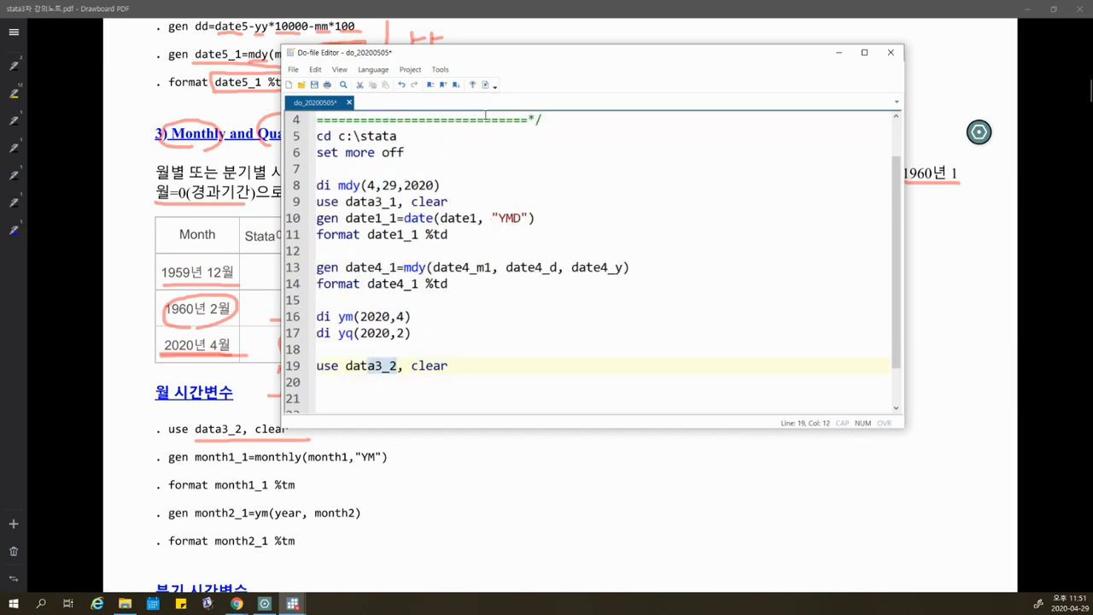
Step: Run the use data3_2, clear line and bring up the data browser
{"action": "key", "text": "Home"}
{"action": "key", "text": "shift+End"}
{"action": "left_click", "coordinate": [292, 605]}
{"action": "left_click", "coordinate": [415, 546]}
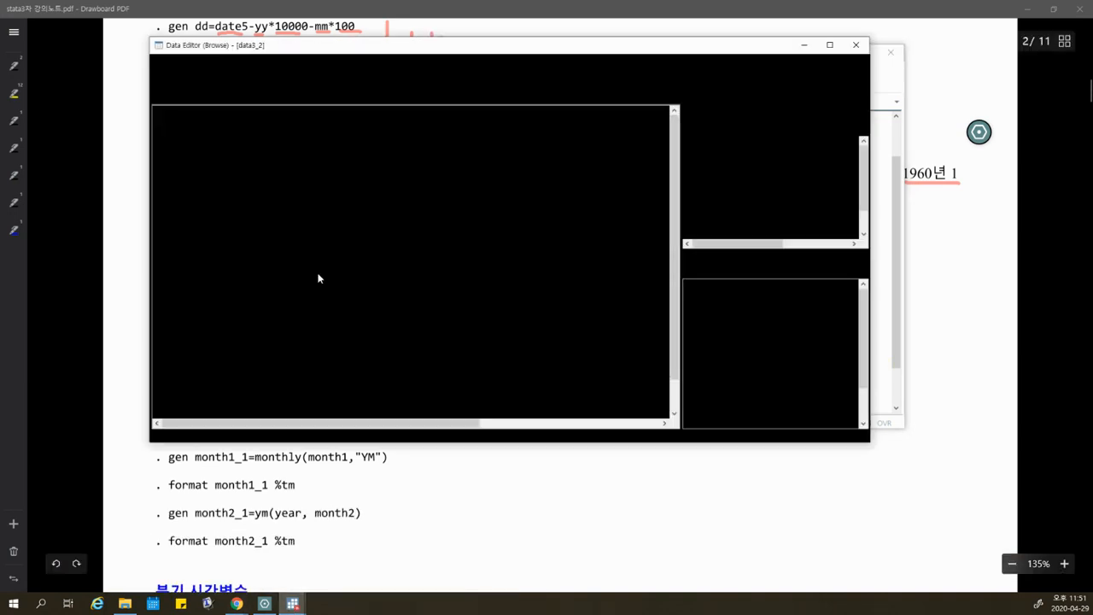
Step: Examine the month1 string values row by row and mark the empty column after half2
{"action": "left_click", "coordinate": [224, 111]}
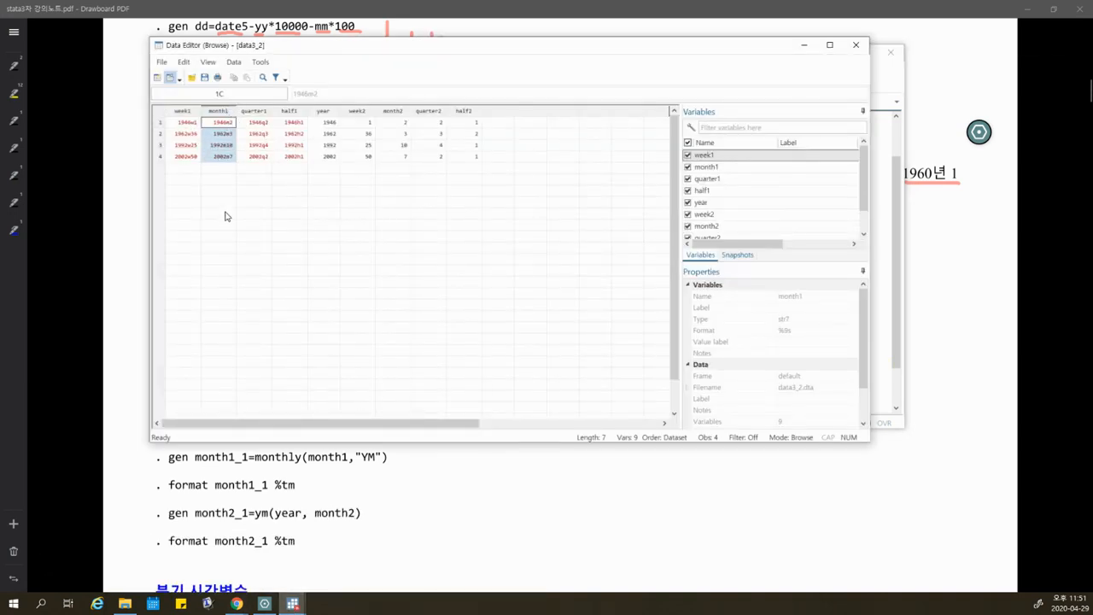
{"action": "left_click", "coordinate": [227, 146]}
{"action": "left_click", "coordinate": [228, 125]}
{"action": "left_click", "coordinate": [228, 134]}
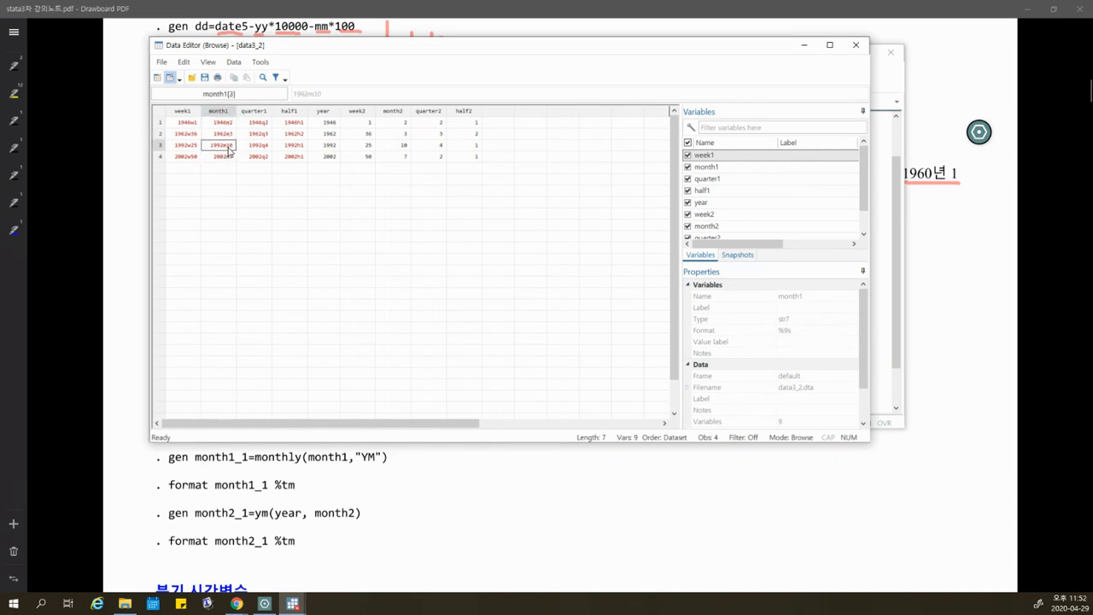
{"action": "left_click_drag", "start_coordinate": [228, 157], "coordinate": [227, 124]}
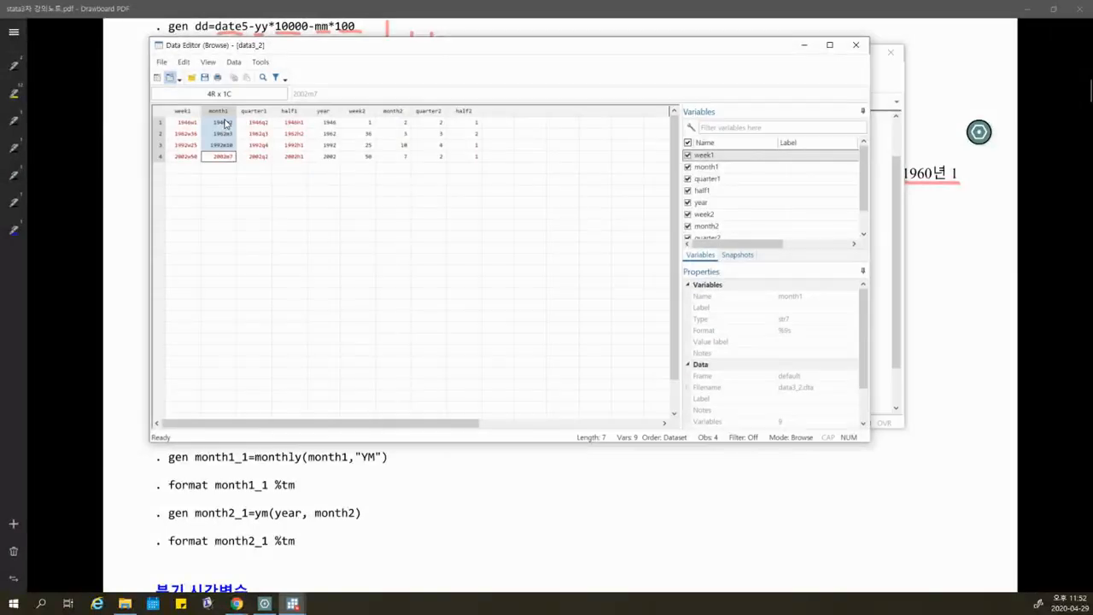
{"action": "left_click", "coordinate": [226, 124]}
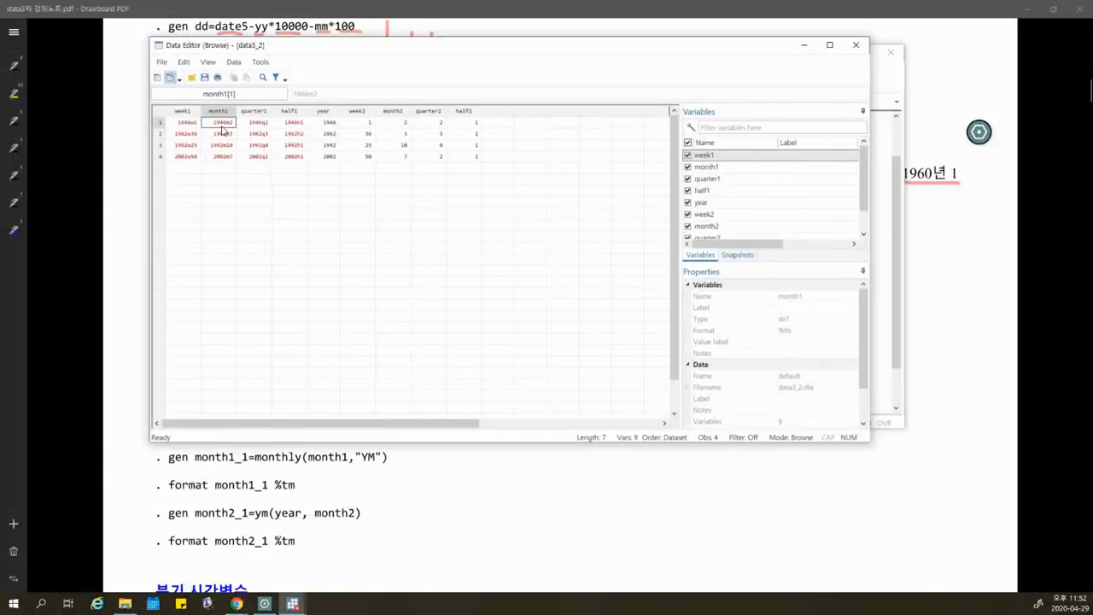
{"action": "left_click_drag", "start_coordinate": [502, 122], "coordinate": [504, 159]}
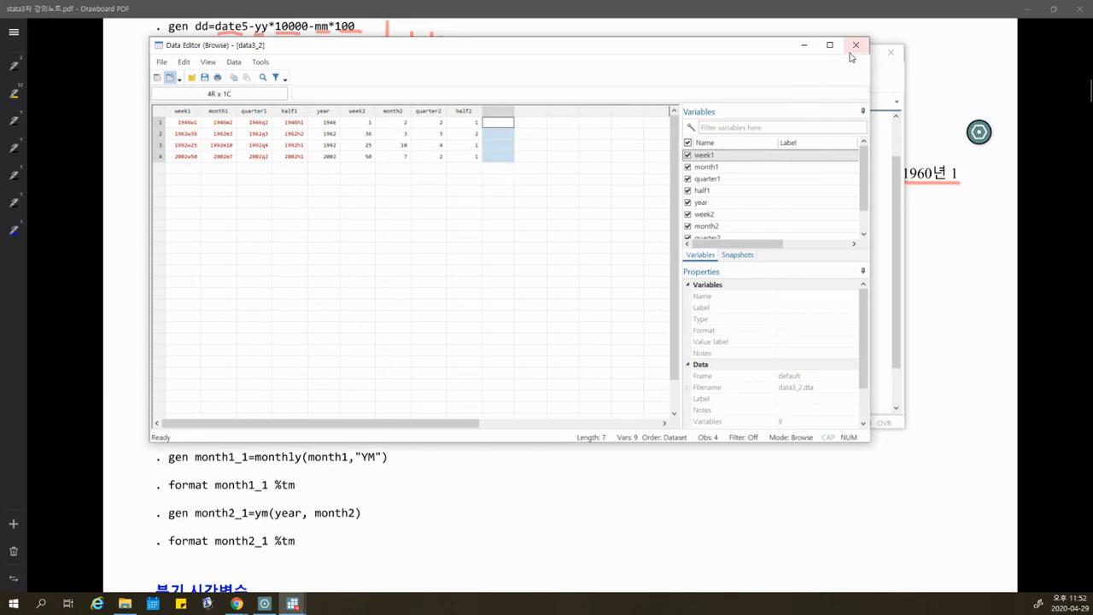
Step: Minimize the data browser and add gen month1_1=monthly(month1, "YM") below the use data3_2 line, followed by several blank lines
{"action": "left_click", "coordinate": [803, 45]}
{"action": "left_click", "coordinate": [377, 382]}
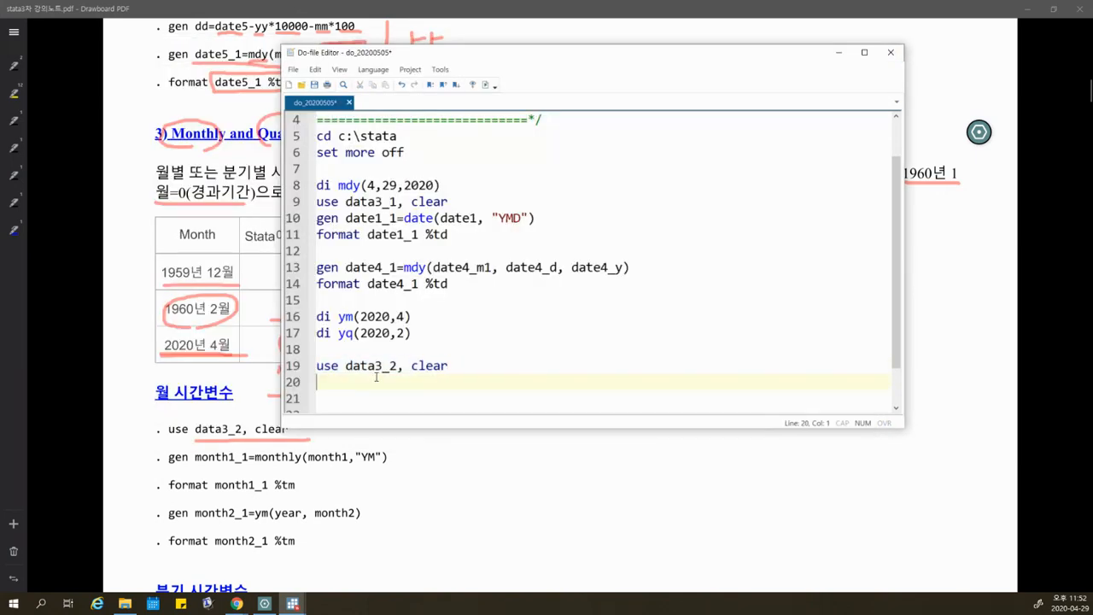
{"action": "type", "text": "gen month1"}
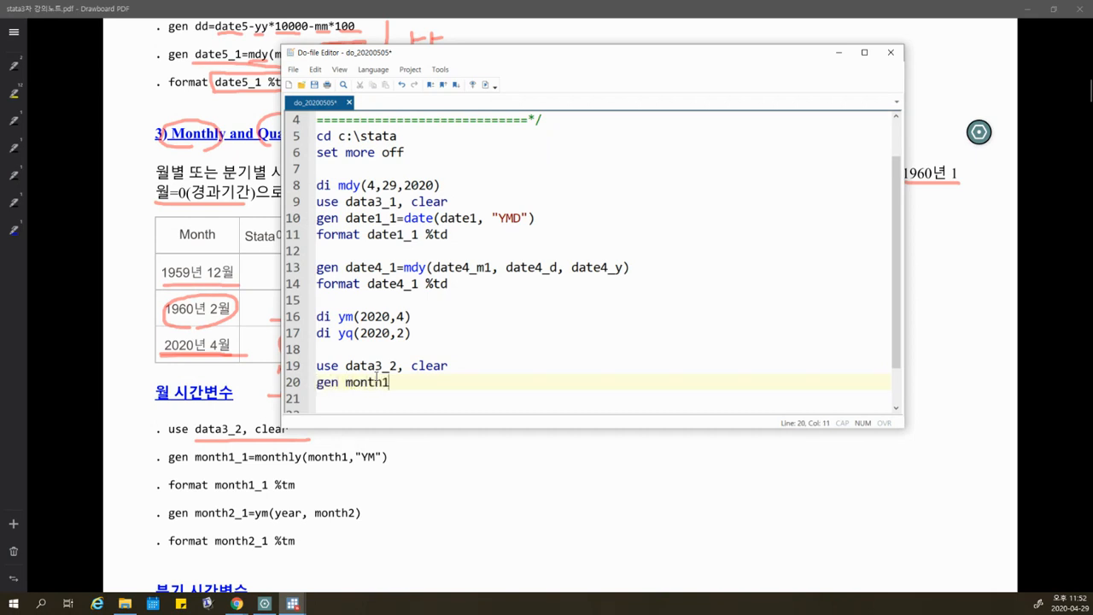
{"action": "type", "text": "_1=monthly(month"}
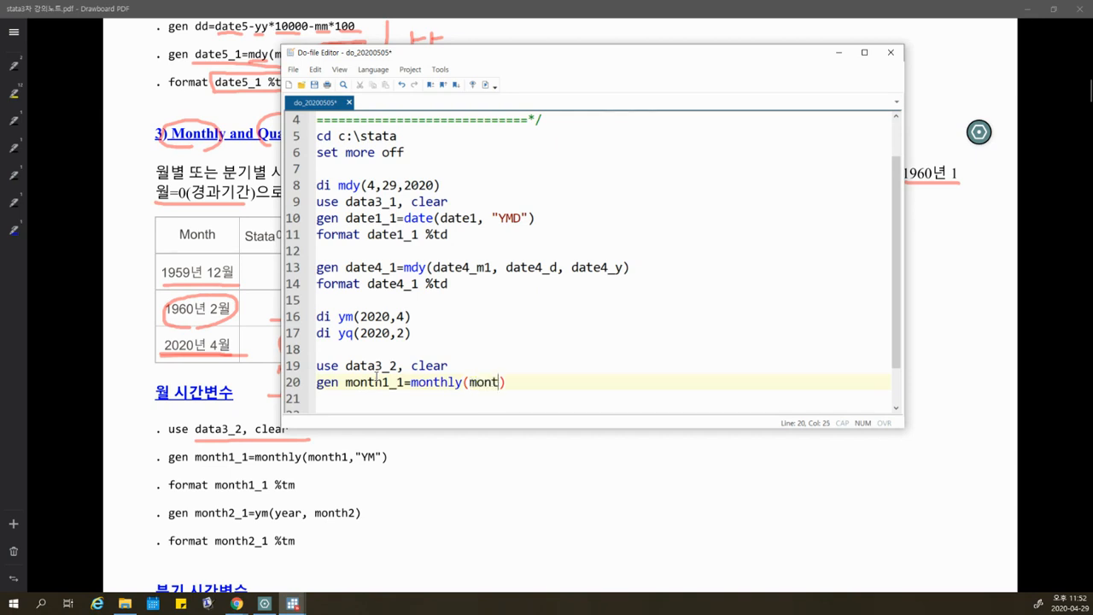
{"action": "type", "text": "1, \"YM"}
{"action": "key", "text": "End"}
{"action": "key", "text": "Return"}
{"action": "key", "text": "Return"}
{"action": "key", "text": "Return"}
{"action": "key", "text": "Return"}
{"action": "key", "text": "Return"}
{"action": "key", "text": "Return"}
{"action": "key", "text": "Return"}
{"action": "key", "text": "Return"}
{"action": "key", "text": "Return"}
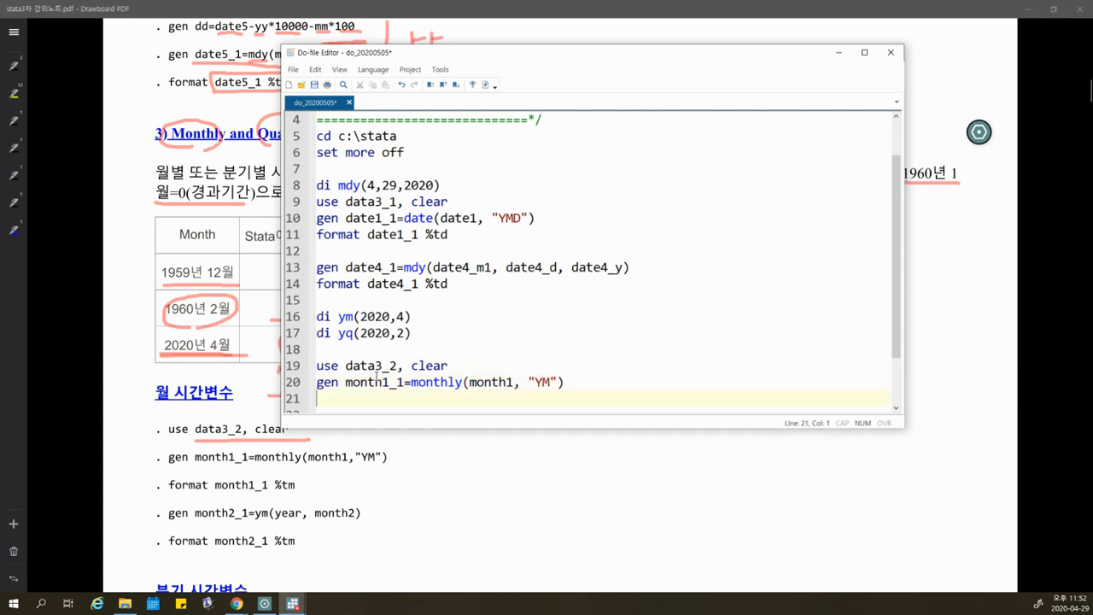
Step: Highlight the monthly function and its "YM" argument in the gen month1_1 line
{"action": "left_click_drag", "start_coordinate": [513, 251], "coordinate": [411, 251]}
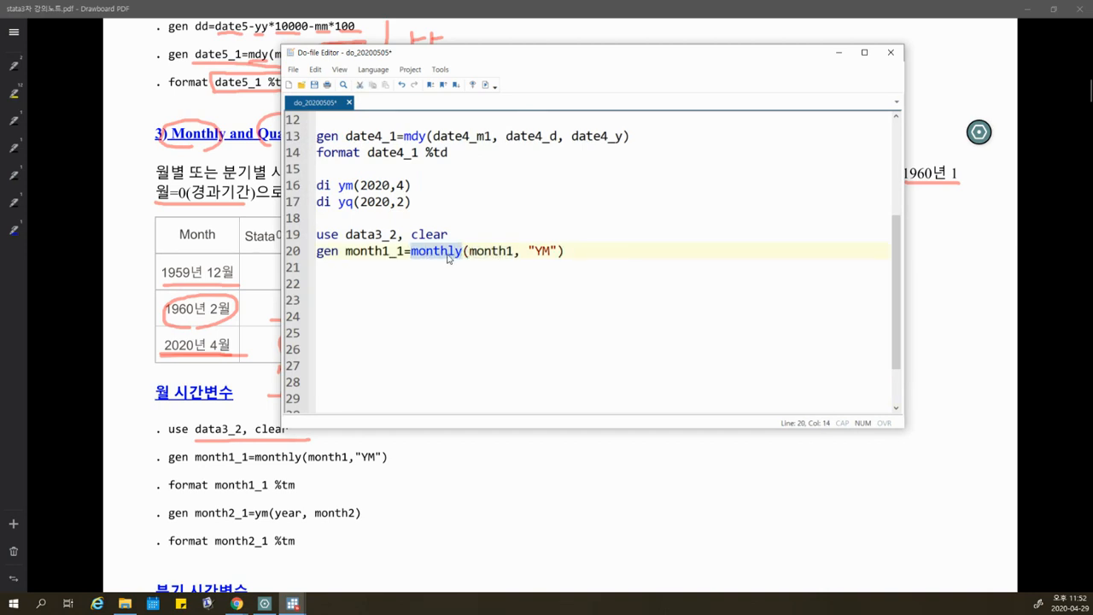
{"action": "left_click", "coordinate": [548, 251]}
{"action": "left_click_drag", "start_coordinate": [531, 251], "coordinate": [549, 251]}
Step: Add format month1_1 %tm on the line below the gen month1_1 command
{"action": "left_click", "coordinate": [560, 265]}
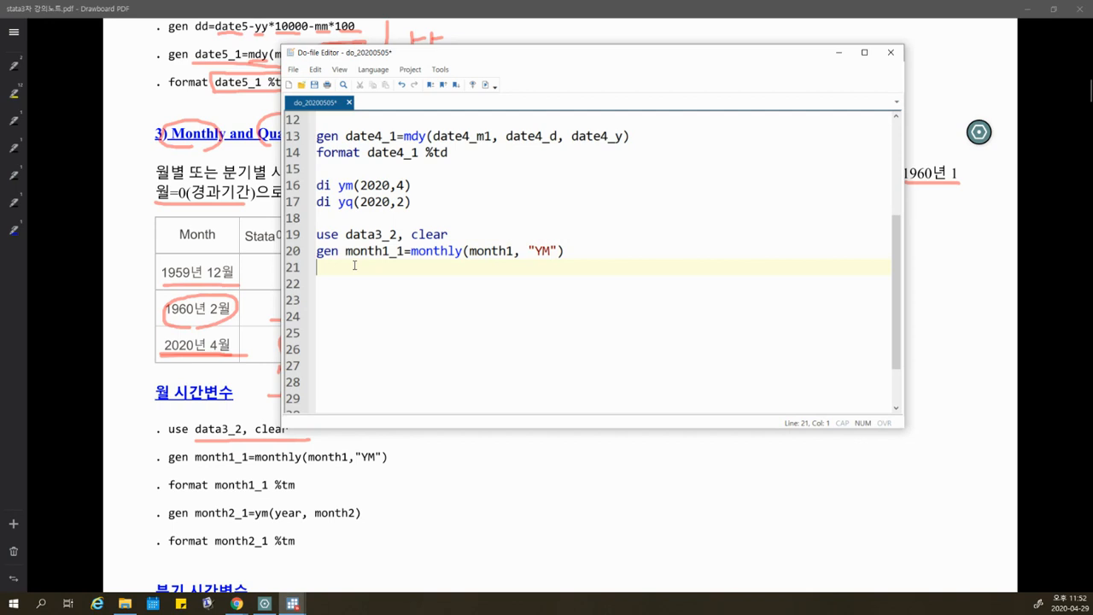
{"action": "type", "text": "format month1_1"}
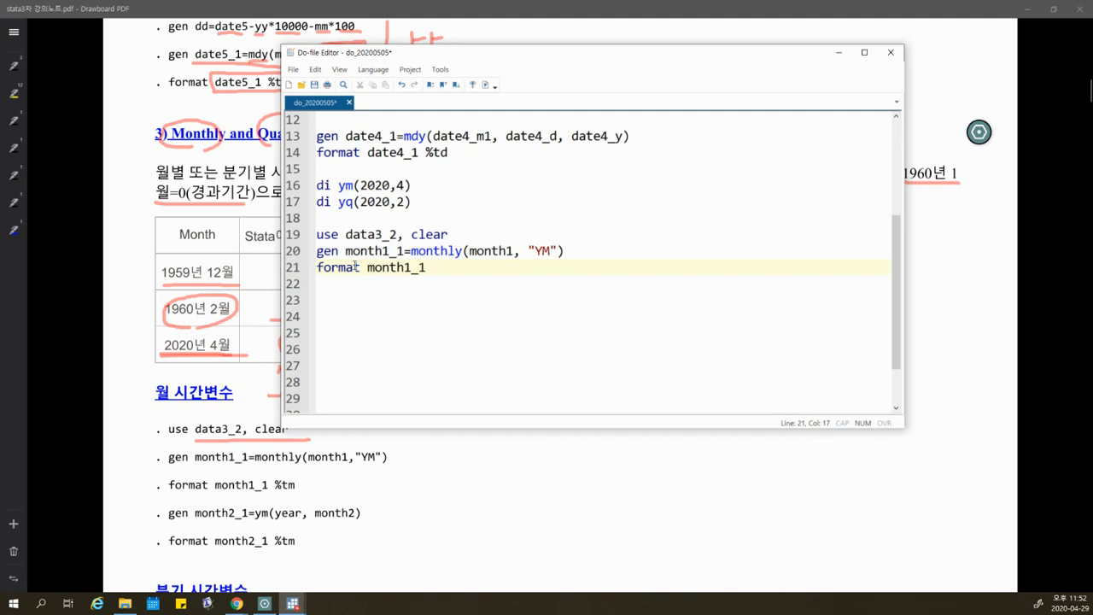
{"action": "type", "text": " %tm"}
{"action": "key", "text": "Return"}
Step: Run the gen month1_1 and format month1_1 %tm lines and bring up the data browser
{"action": "left_click_drag", "start_coordinate": [348, 250], "coordinate": [456, 267]}
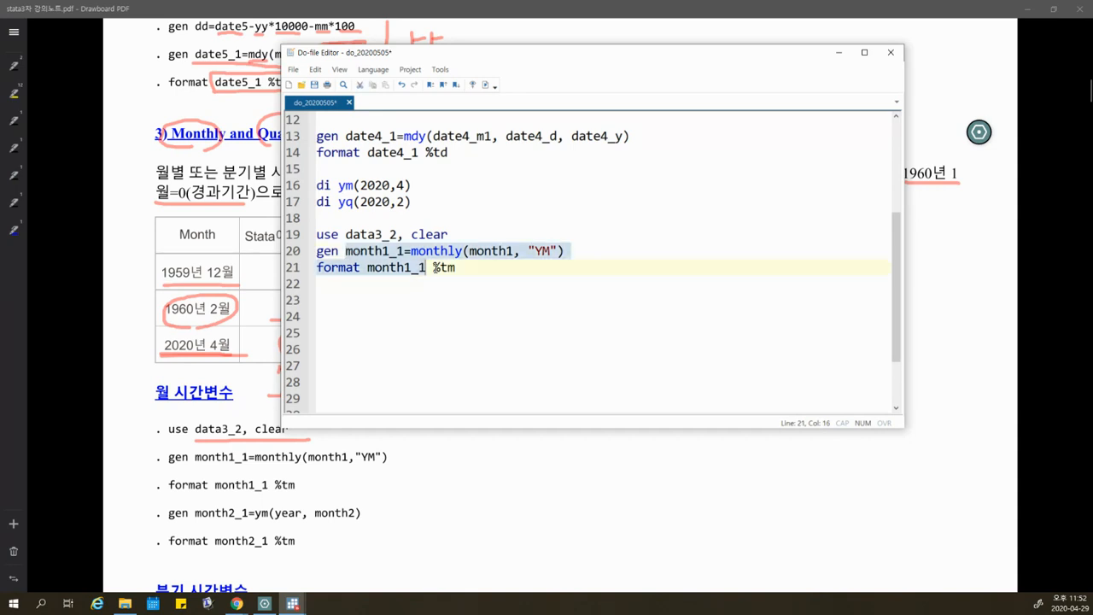
{"action": "left_click", "coordinate": [485, 84]}
{"action": "mouse_move", "coordinate": [293, 603]}
{"action": "left_click", "coordinate": [422, 543]}
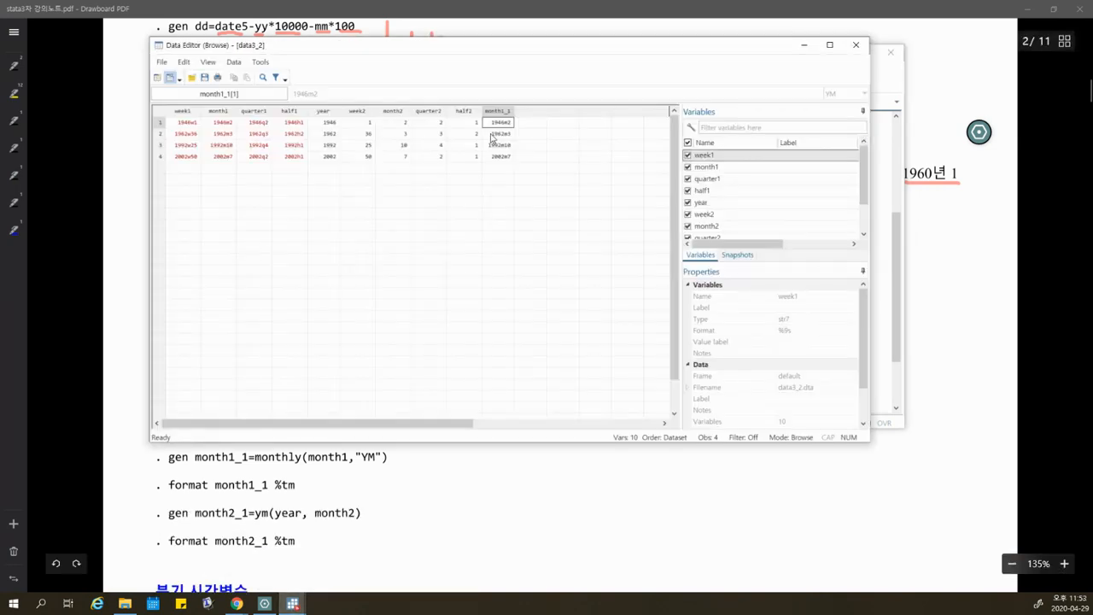
Step: Compare the month1_1 values with the month1 strings and return to an empty line in the do-file
{"action": "left_click_drag", "start_coordinate": [493, 136], "coordinate": [504, 163]}
{"action": "left_click", "coordinate": [502, 146]}
{"action": "left_click_drag", "start_coordinate": [502, 124], "coordinate": [503, 164]}
{"action": "left_click_drag", "start_coordinate": [219, 122], "coordinate": [224, 157]}
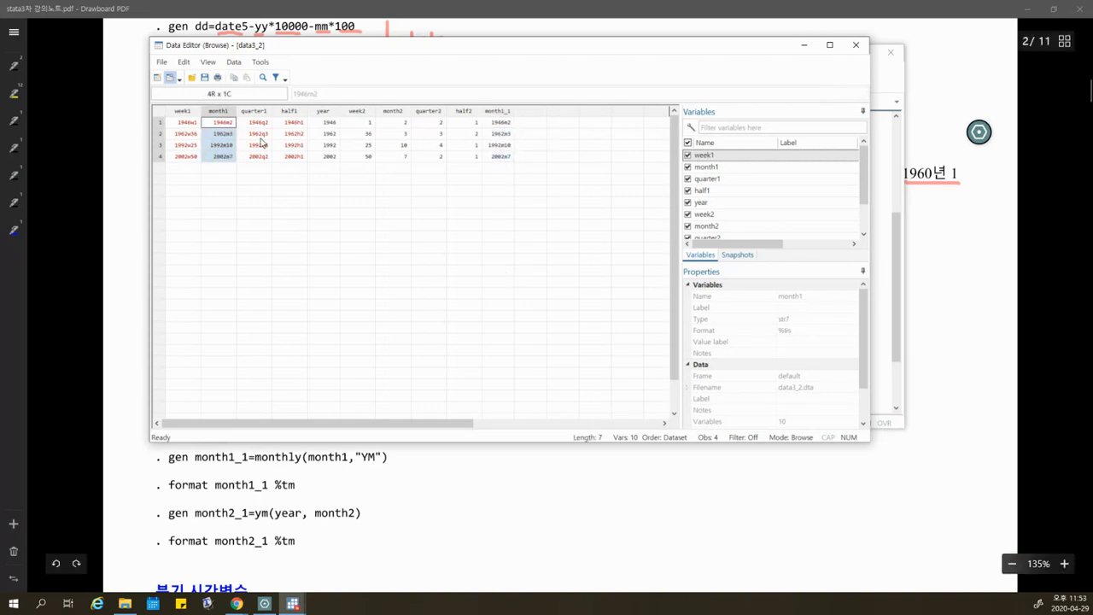
{"action": "left_click", "coordinate": [219, 135]}
{"action": "left_click", "coordinate": [502, 135]}
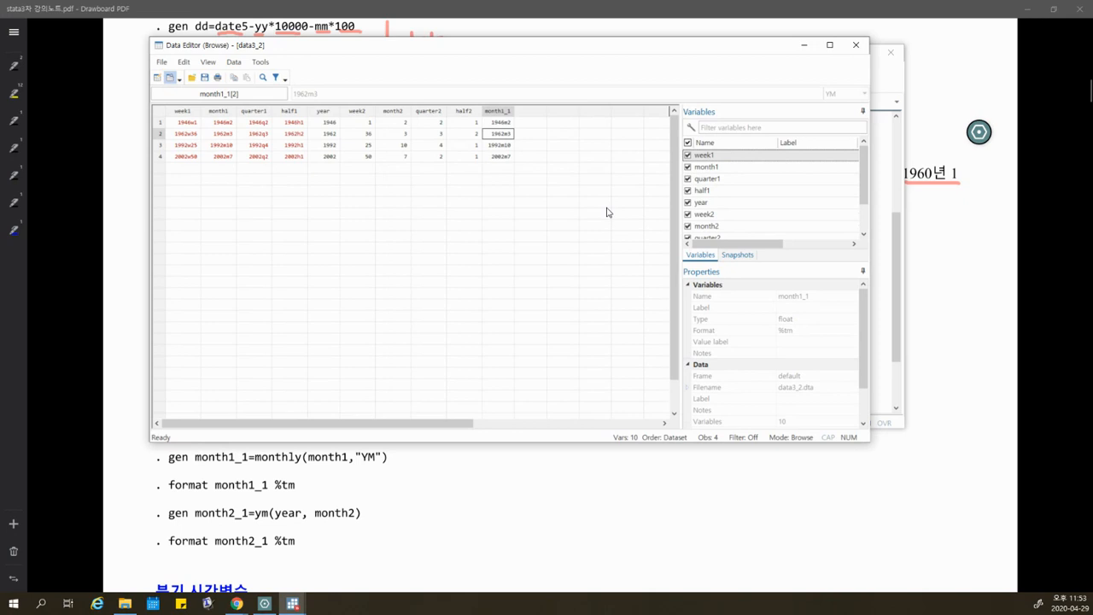
{"action": "left_click", "coordinate": [501, 110]}
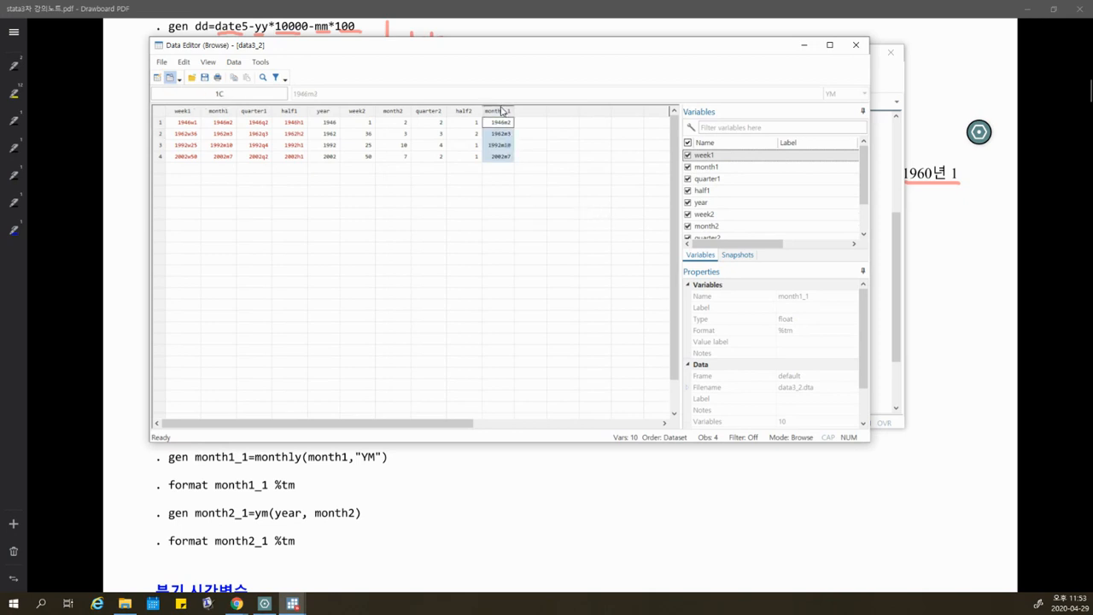
{"action": "left_click_drag", "start_coordinate": [502, 126], "coordinate": [507, 164]}
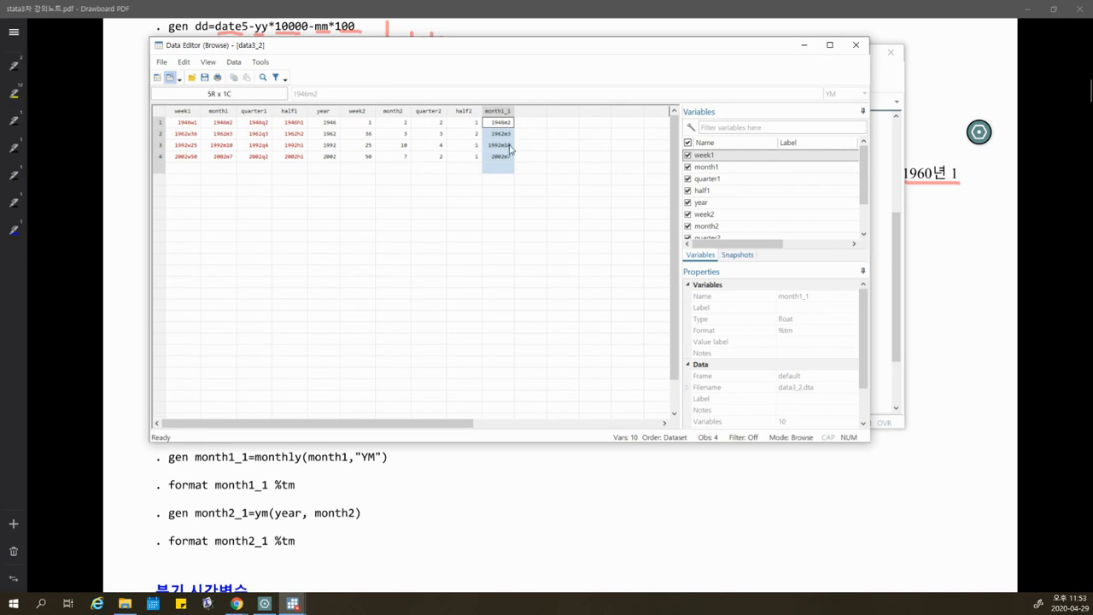
{"action": "left_click_drag", "start_coordinate": [501, 120], "coordinate": [500, 159]}
{"action": "left_click", "coordinate": [223, 113]}
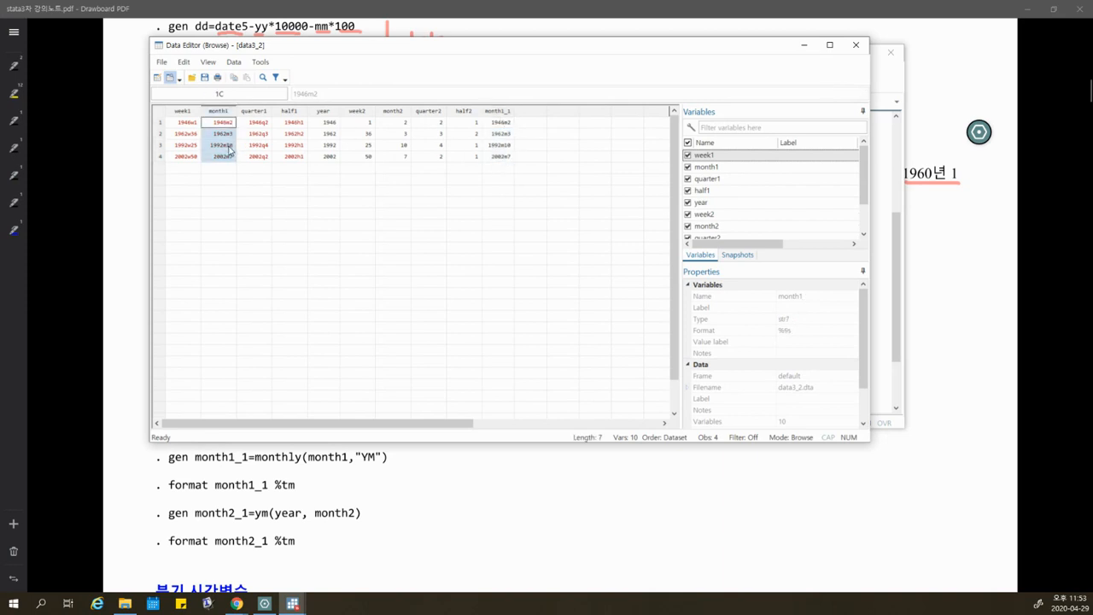
{"action": "left_click", "coordinate": [806, 48]}
{"action": "left_click", "coordinate": [409, 305]}
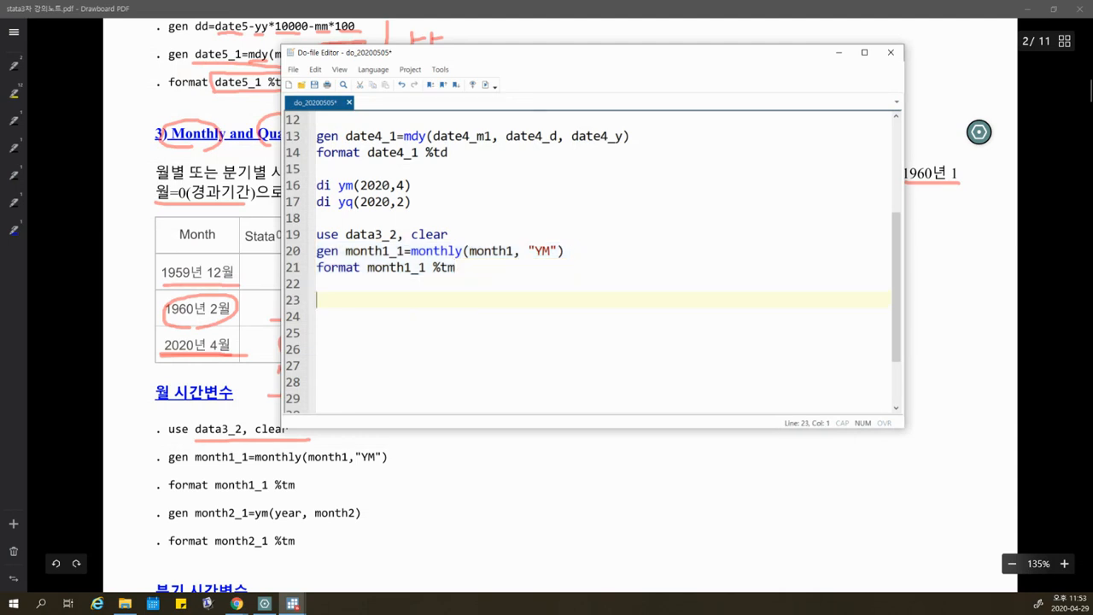
Step: Bring the data browser back up and examine the year and month2 values pair by pair in each row
{"action": "left_click", "coordinate": [351, 556]}
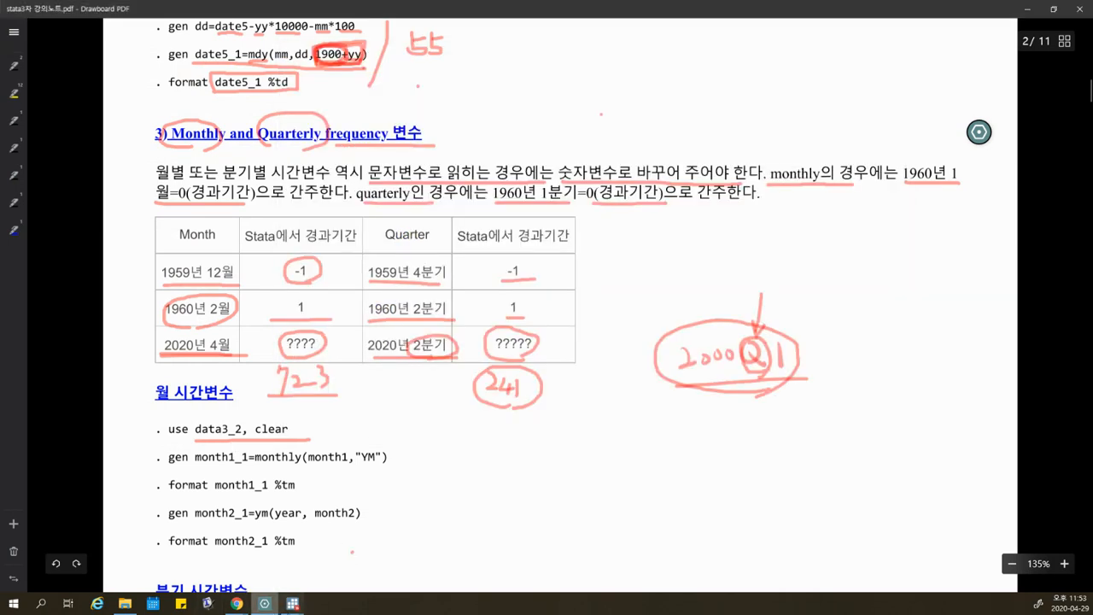
{"action": "left_click", "coordinate": [293, 603]}
{"action": "left_click", "coordinate": [373, 576]}
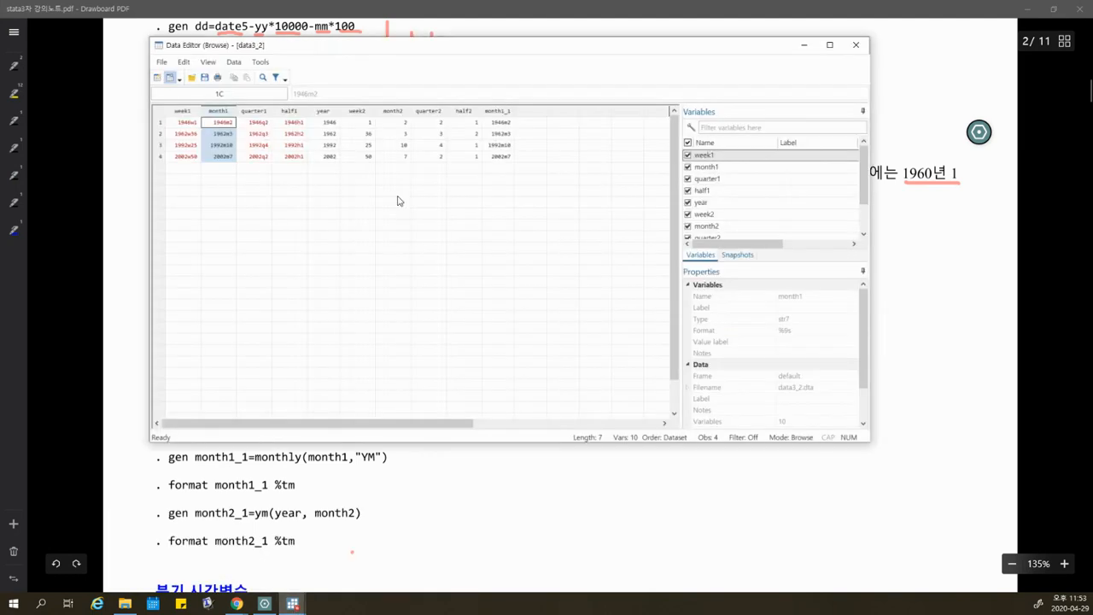
{"action": "left_click", "coordinate": [403, 113]}
{"action": "left_click", "coordinate": [323, 110]}
{"action": "left_click", "coordinate": [394, 114]}
{"action": "left_click", "coordinate": [327, 112]}
{"action": "left_click", "coordinate": [327, 125]}
{"action": "left_click", "coordinate": [407, 124]}
{"action": "left_click", "coordinate": [331, 136]}
{"action": "left_click", "coordinate": [393, 136]}
{"action": "left_click", "coordinate": [331, 146]}
{"action": "left_click", "coordinate": [396, 147]}
{"action": "left_click", "coordinate": [333, 159]}
{"action": "left_click", "coordinate": [413, 158]}
{"action": "left_click", "coordinate": [398, 157]}
{"action": "left_click", "coordinate": [332, 160]}
{"action": "left_click", "coordinate": [382, 159]}
{"action": "left_click", "coordinate": [397, 146]}
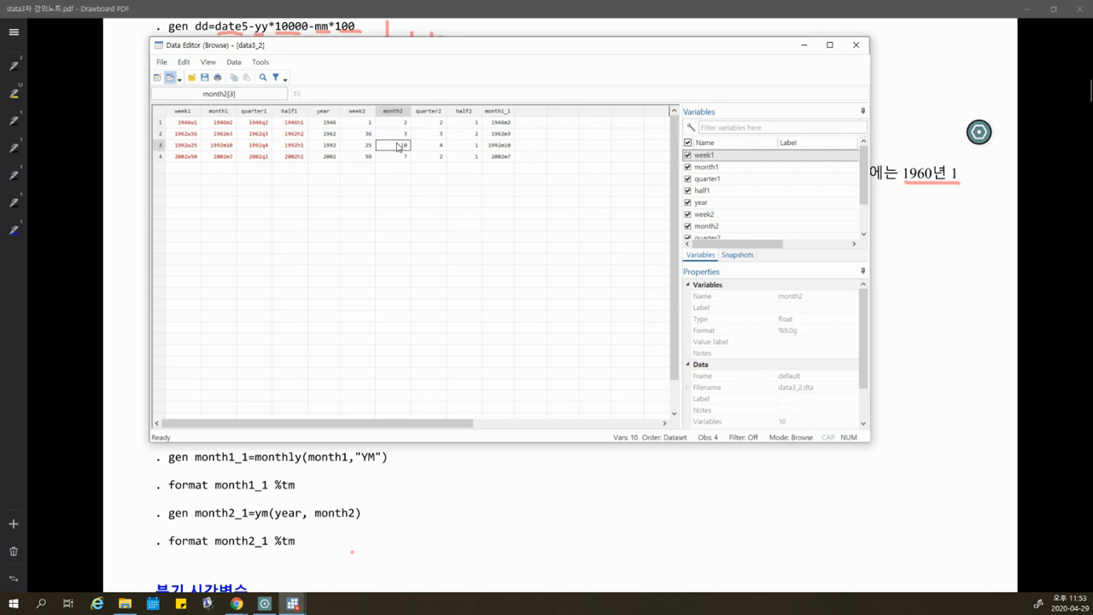
{"action": "left_click", "coordinate": [332, 146]}
{"action": "left_click", "coordinate": [329, 125]}
{"action": "left_click", "coordinate": [390, 125]}
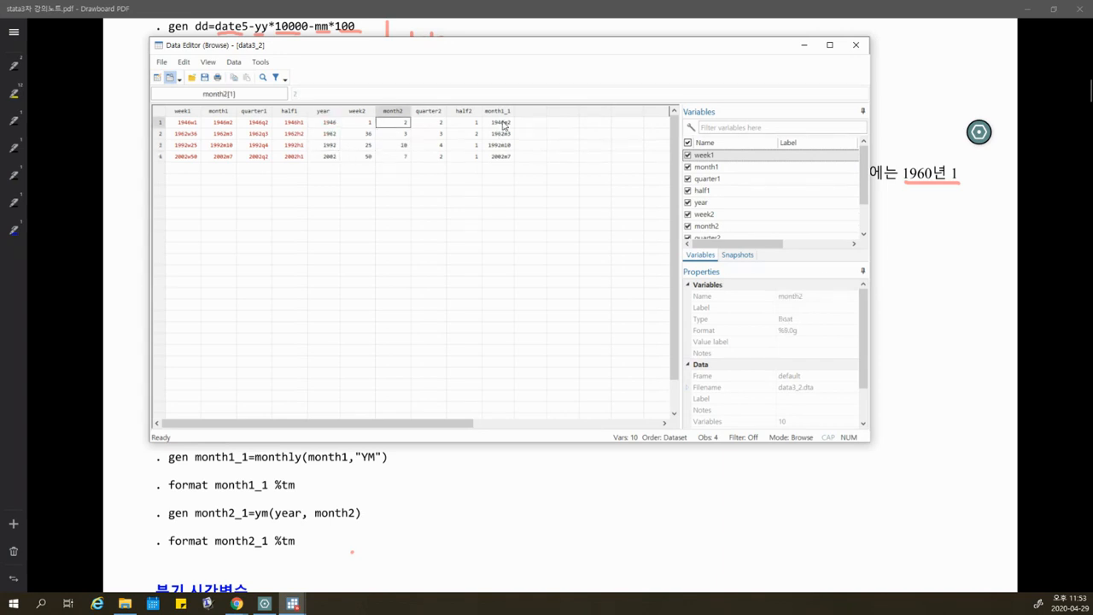
Step: Check the month1_1 values against the year and month2 columns and minimize the data browser
{"action": "left_click_drag", "start_coordinate": [501, 124], "coordinate": [506, 148]}
{"action": "left_click", "coordinate": [507, 166]}
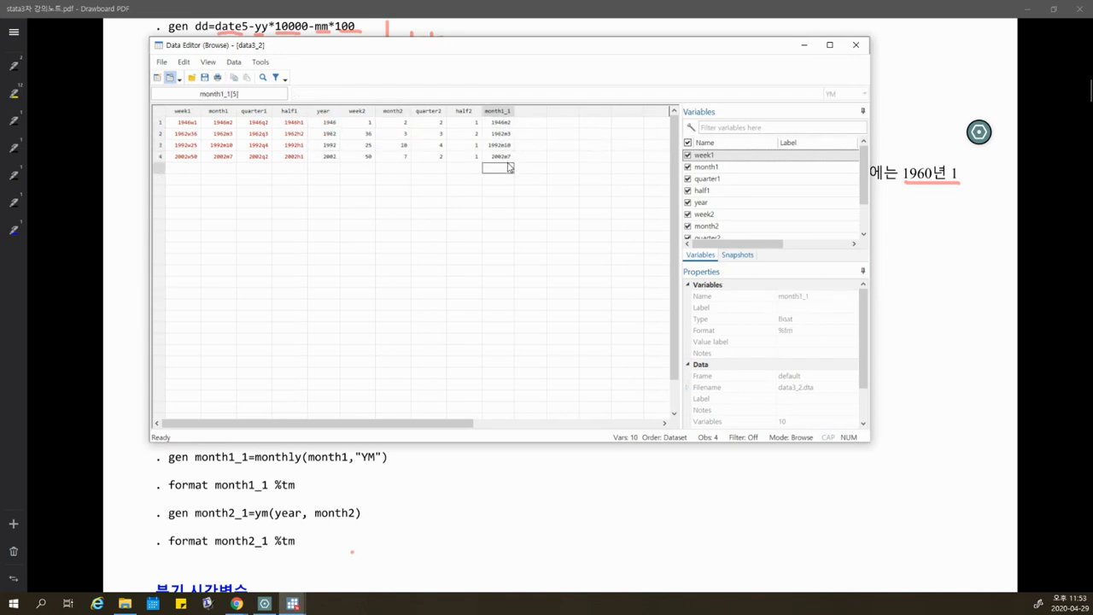
{"action": "left_click", "coordinate": [330, 111]}
{"action": "left_click", "coordinate": [395, 112]}
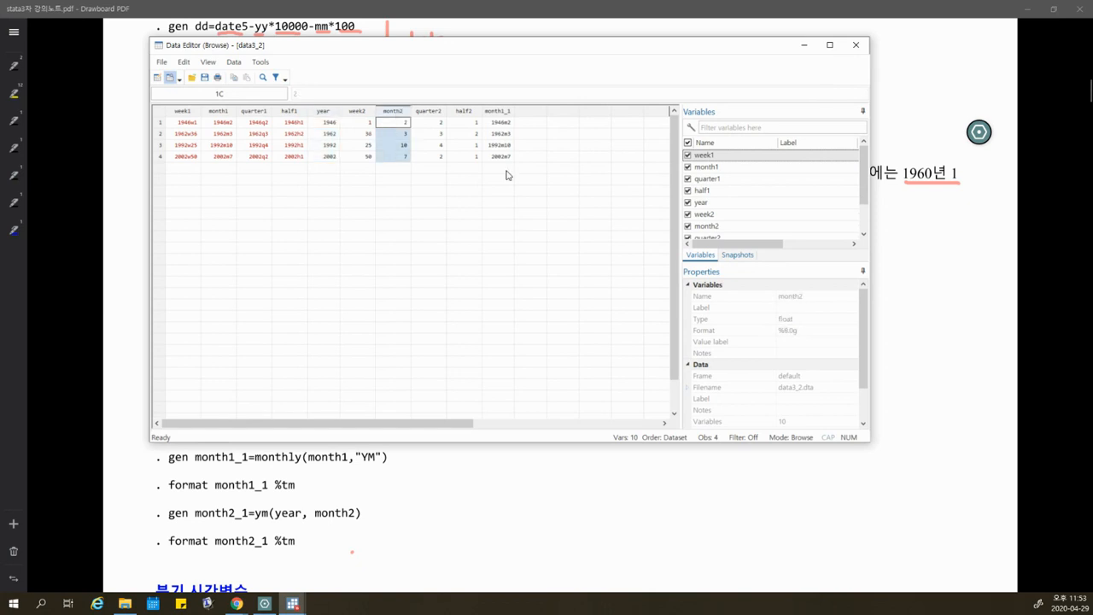
{"action": "left_click", "coordinate": [804, 47]}
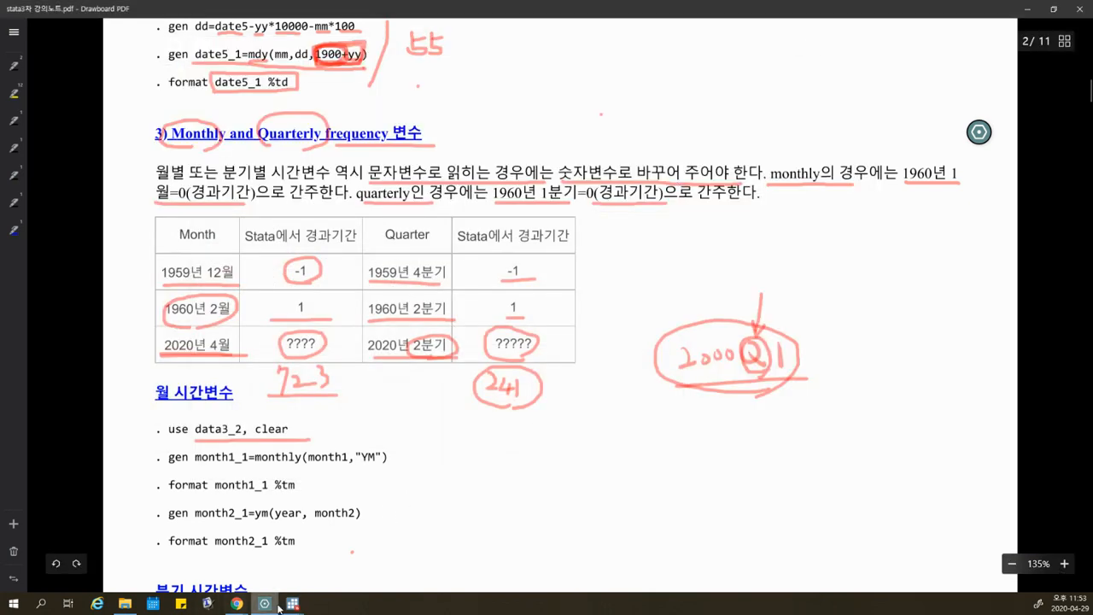
Step: Return to the do-file and add gen month2_1=ym(year, month2), followed by several blank lines
{"action": "mouse_move", "coordinate": [293, 604]}
{"action": "left_click", "coordinate": [292, 555]}
{"action": "type", "text": "gen month2_1=ym("}
{"action": "type", "text": "year, month2"}
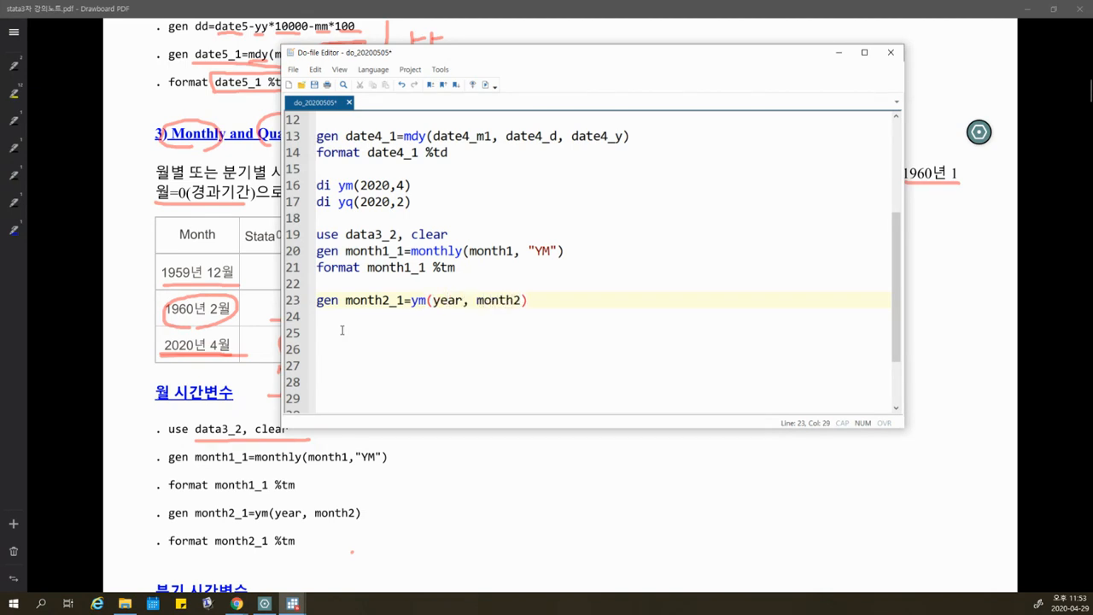
{"action": "key", "text": "Return"}
{"action": "key", "text": "Return"}
{"action": "key", "text": "Return"}
{"action": "key", "text": "Return"}
{"action": "key", "text": "Return"}
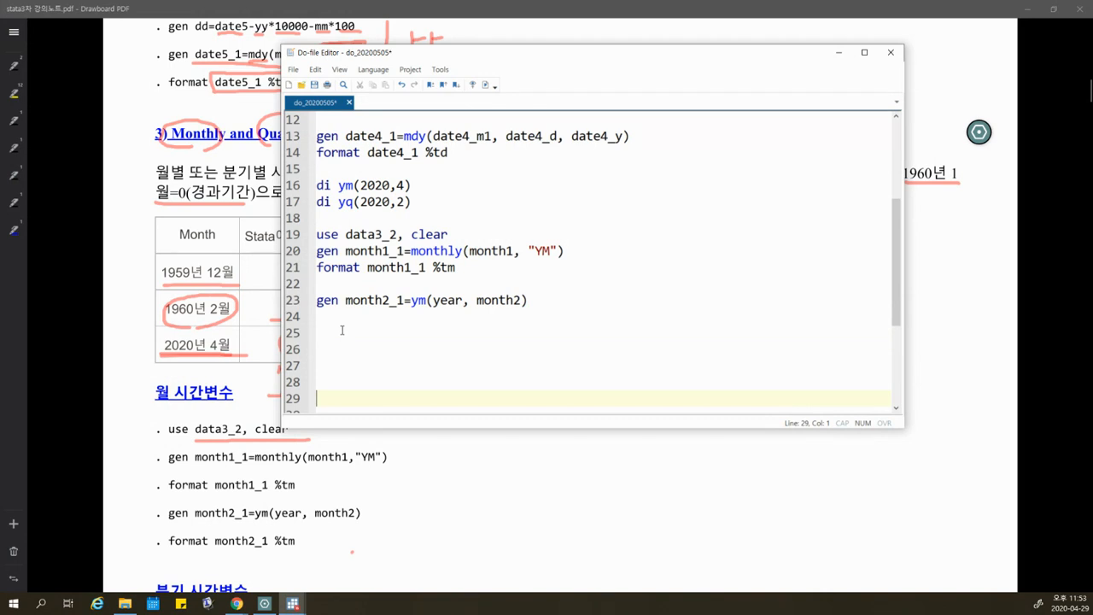
Step: Add format month2_1 %tm directly below the gen month2_1 line, followed by a run of blank lines
{"action": "type", "text": "format month2_1"}
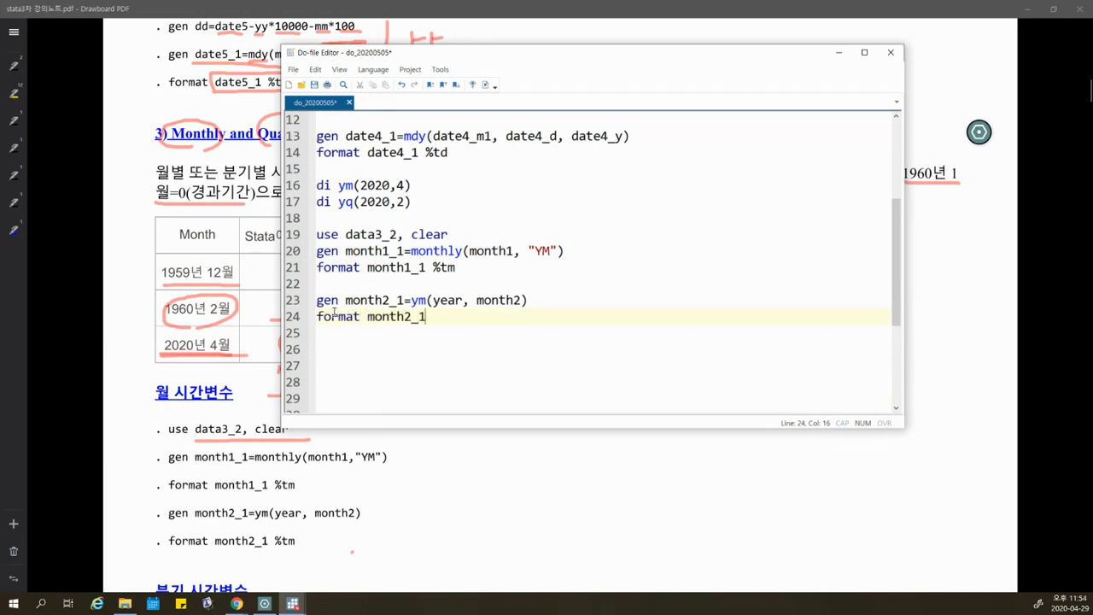
{"action": "type", "text": " %tm"}
{"action": "key", "text": "Return"}
{"action": "key", "text": "Return"}
{"action": "key", "text": "Return"}
{"action": "key", "text": "Return"}
{"action": "key", "text": "Return"}
{"action": "key", "text": "Return"}
{"action": "key", "text": "Return"}
{"action": "key", "text": "Return"}
{"action": "key", "text": "Return"}
{"action": "key", "text": "Return"}
{"action": "key", "text": "Return"}
{"action": "key", "text": "Return"}
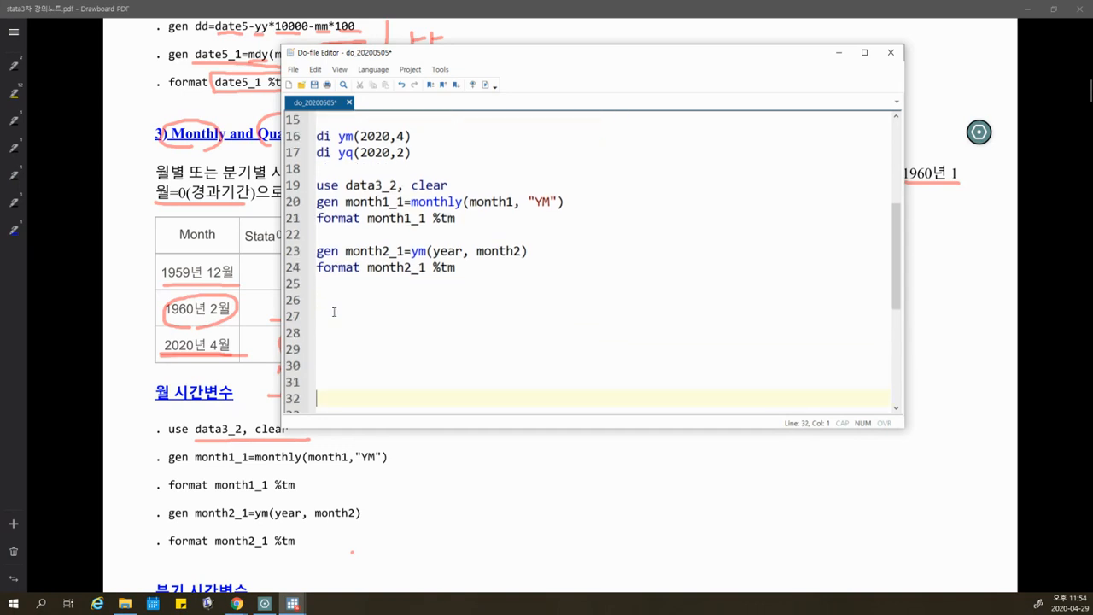
Step: Run the gen month2_1 and format month2_1 %tm lines and bring up the data browser
{"action": "left_click_drag", "start_coordinate": [316, 184], "coordinate": [456, 202]}
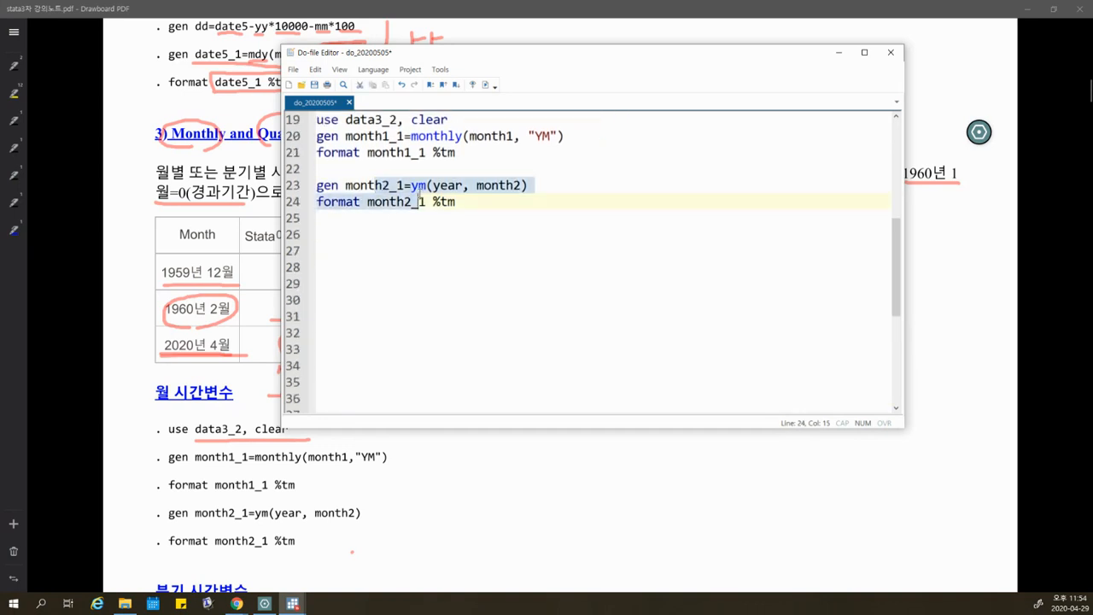
{"action": "left_click", "coordinate": [292, 604]}
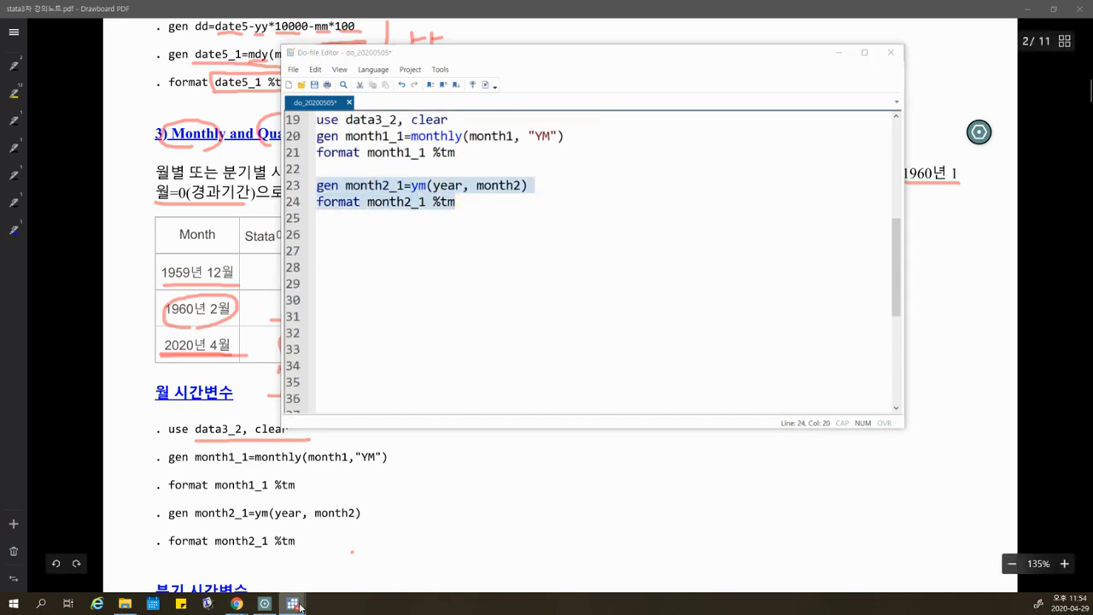
{"action": "left_click", "coordinate": [392, 566]}
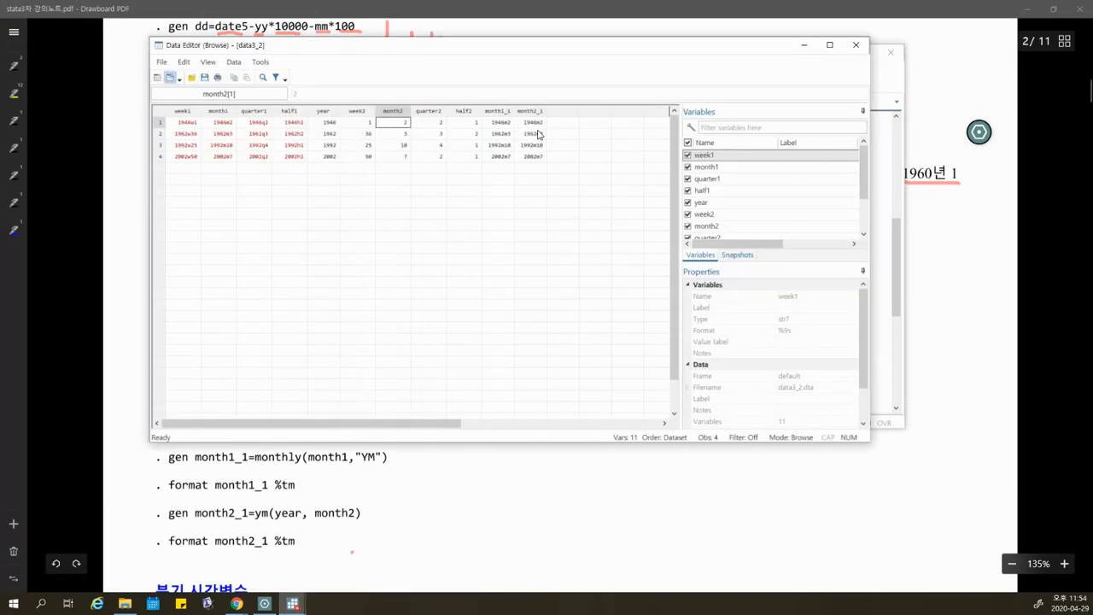
Step: Examine the month2_1 values against the month1, year and month2 columns and minimize the data browser
{"action": "left_click_drag", "start_coordinate": [537, 124], "coordinate": [538, 154]}
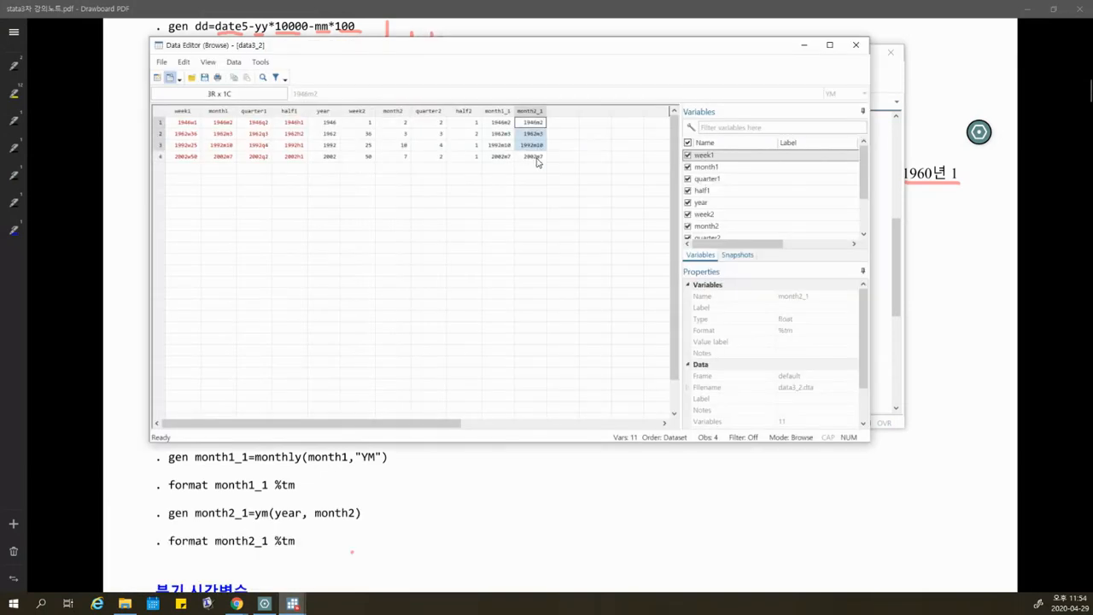
{"action": "left_click", "coordinate": [538, 159]}
{"action": "left_click", "coordinate": [222, 124]}
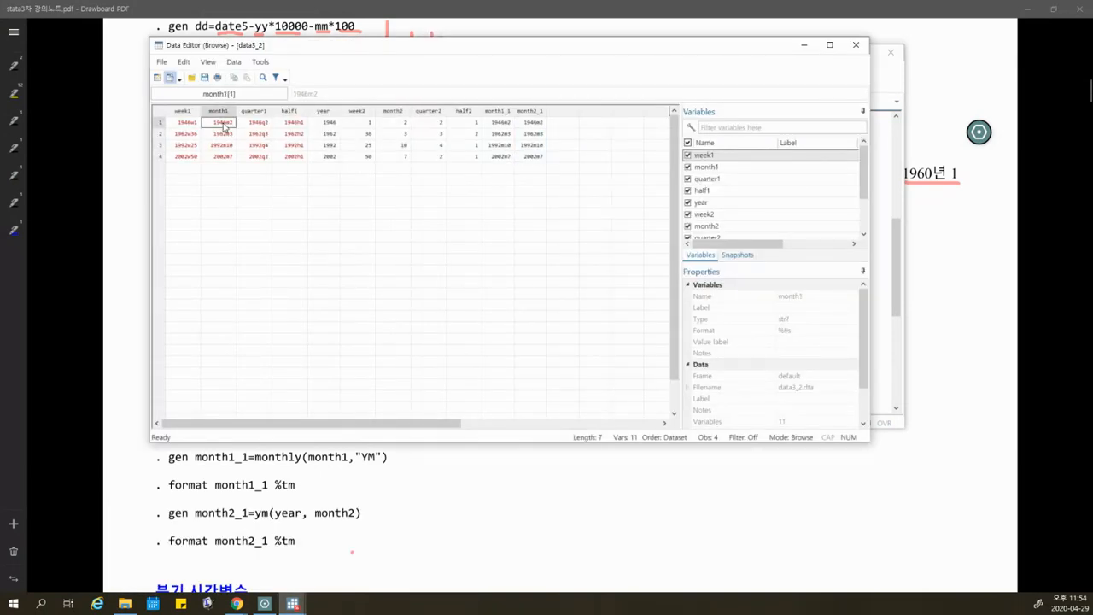
{"action": "left_click", "coordinate": [331, 111]}
{"action": "left_click", "coordinate": [403, 112]}
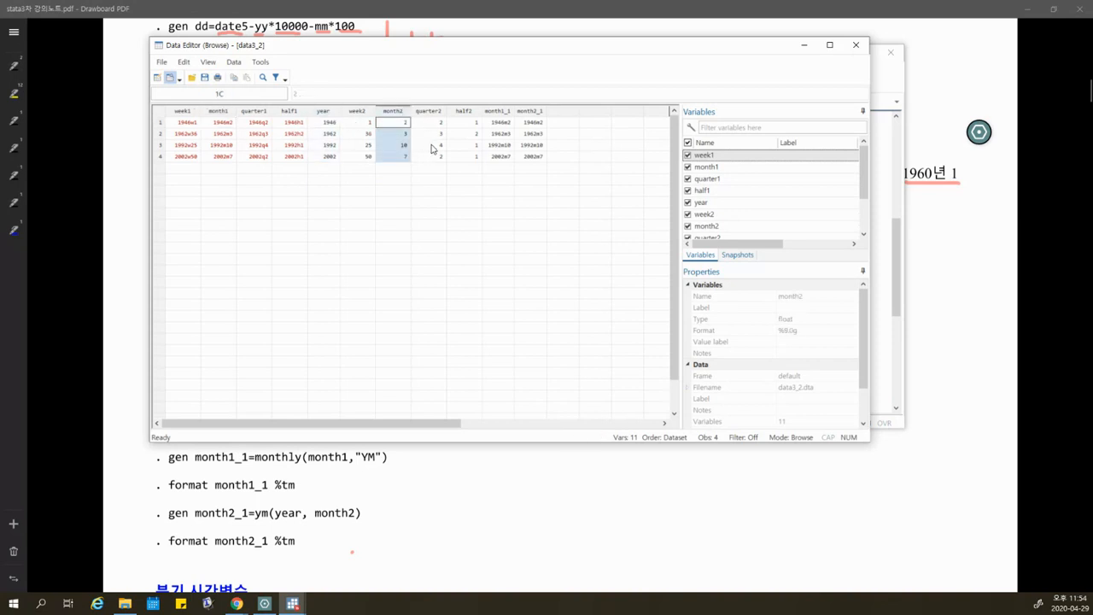
{"action": "left_click", "coordinate": [803, 44]}
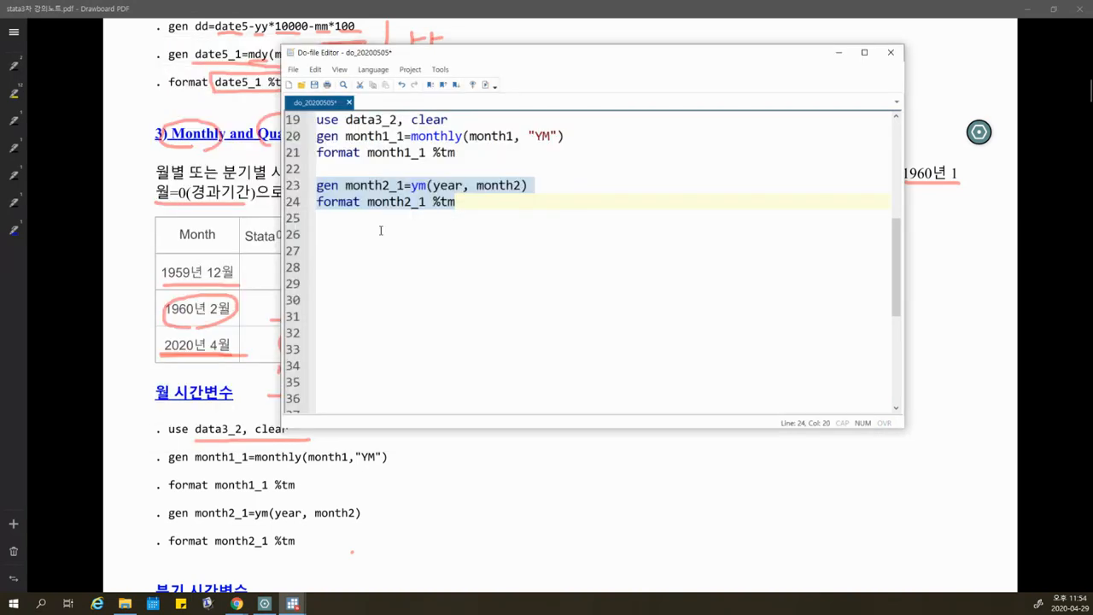
Step: Add the comment line * Quarterly below the month2_1 commands, leaving one blank line between them
{"action": "left_click", "coordinate": [379, 231]}
{"action": "type", "text": "* Q"}
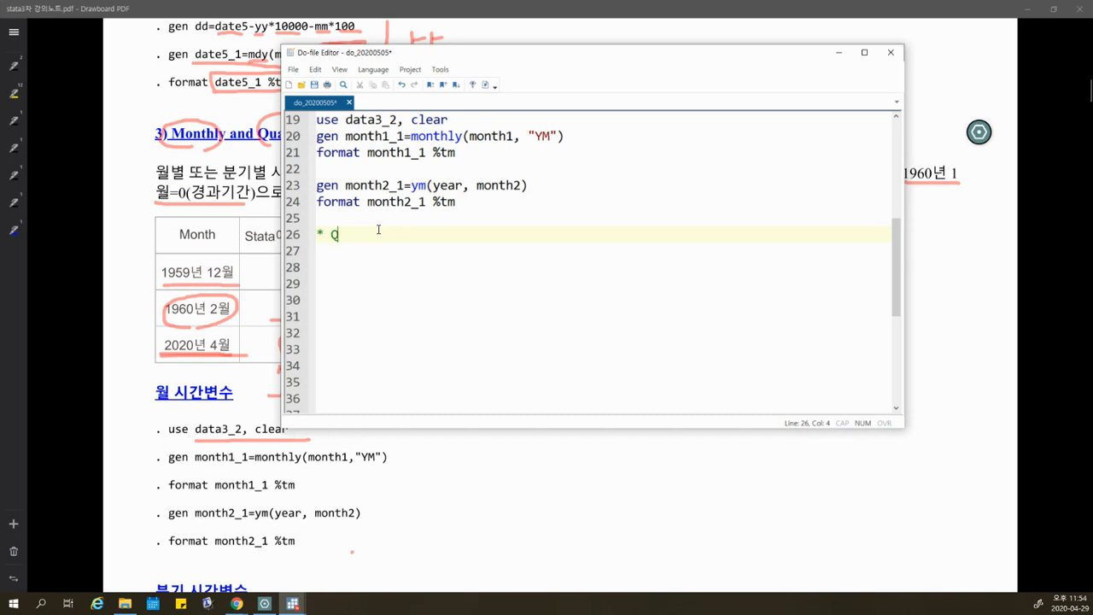
{"action": "type", "text": "uarterly"}
{"action": "key", "text": "Return"}
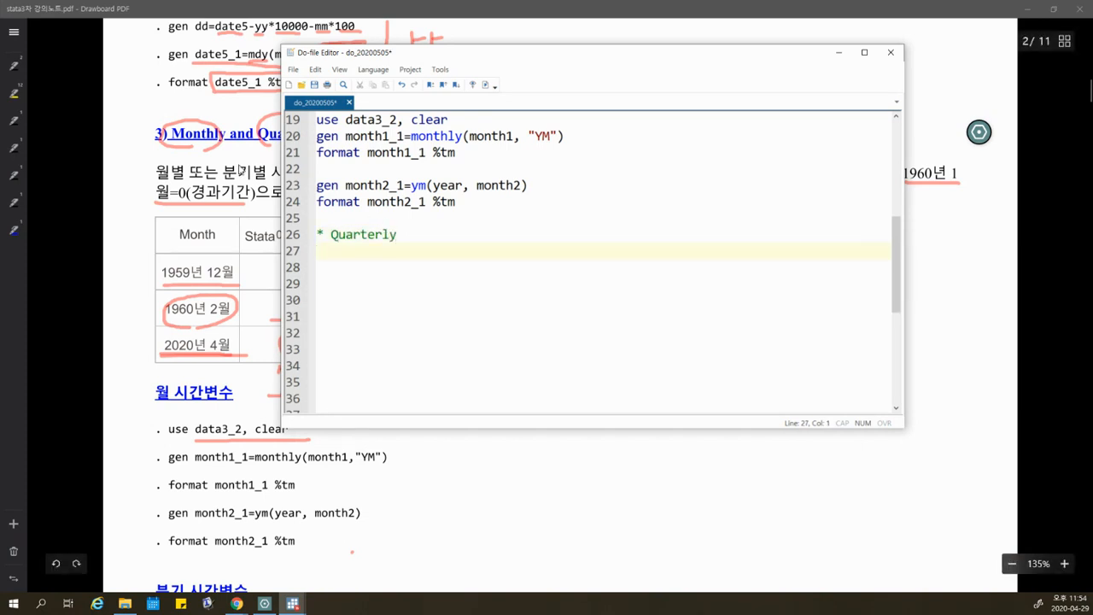
Step: Examine the quarter1 string column in the data browser and return to the do-file
{"action": "left_click", "coordinate": [293, 603]}
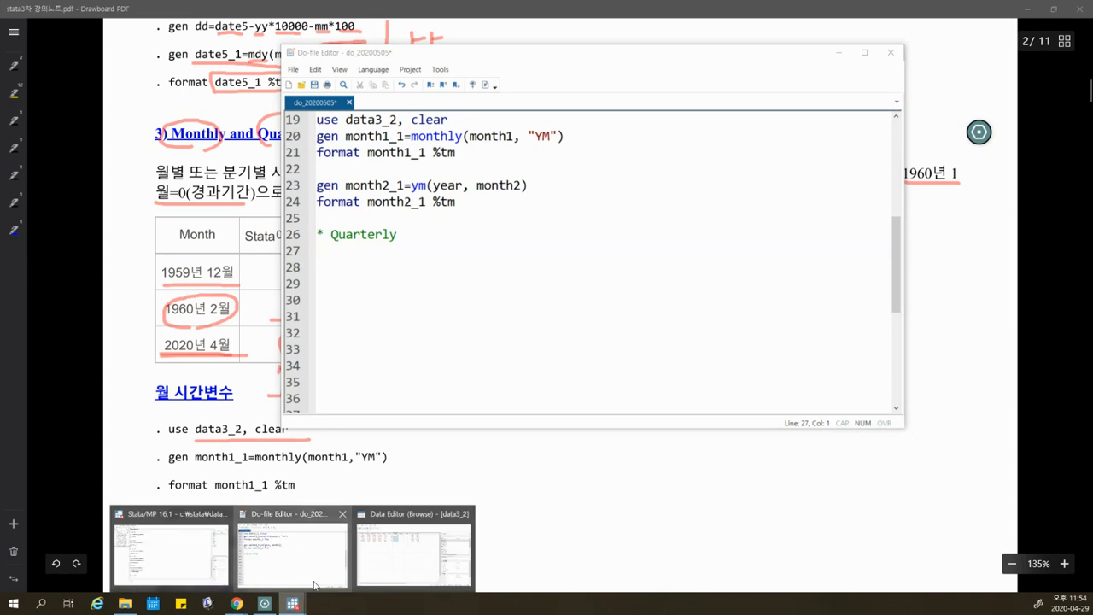
{"action": "left_click", "coordinate": [425, 564]}
{"action": "left_click", "coordinate": [253, 111]}
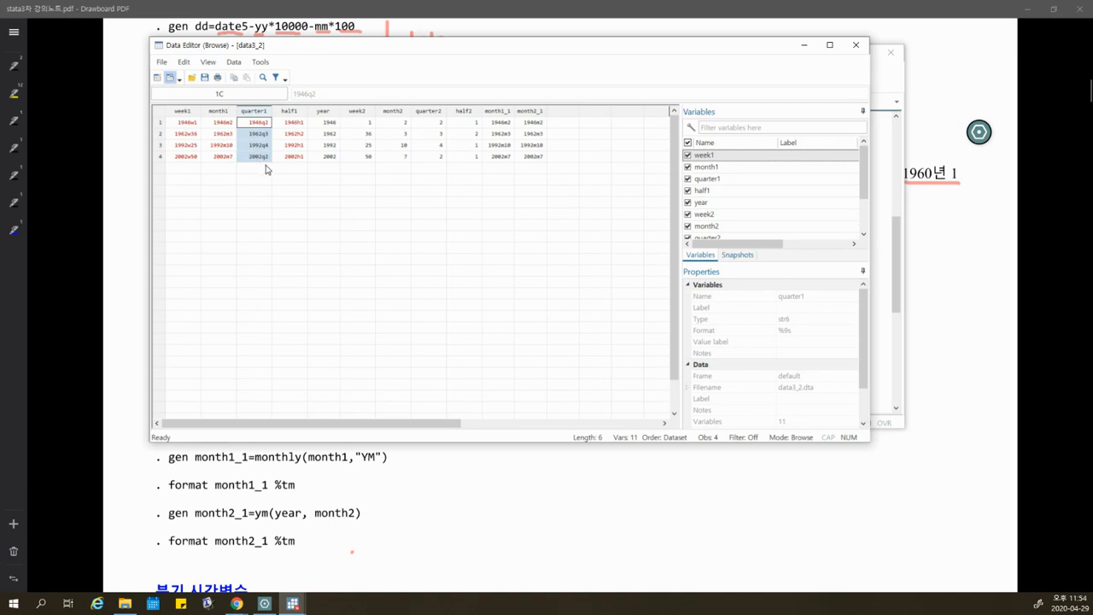
{"action": "left_click", "coordinate": [803, 44]}
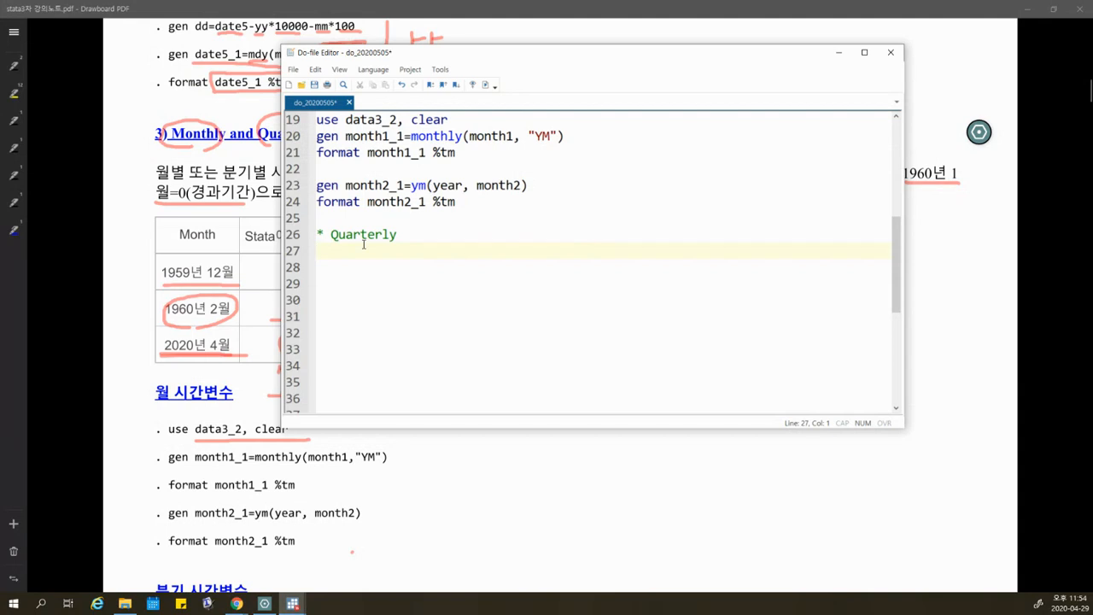
Step: Add the line gen qtr1_1=quarterly(quarter1, "YQ") below the * Quarterly comment and highlight its function and arguments
{"action": "type", "text": "gen mtr1_1=quar"}
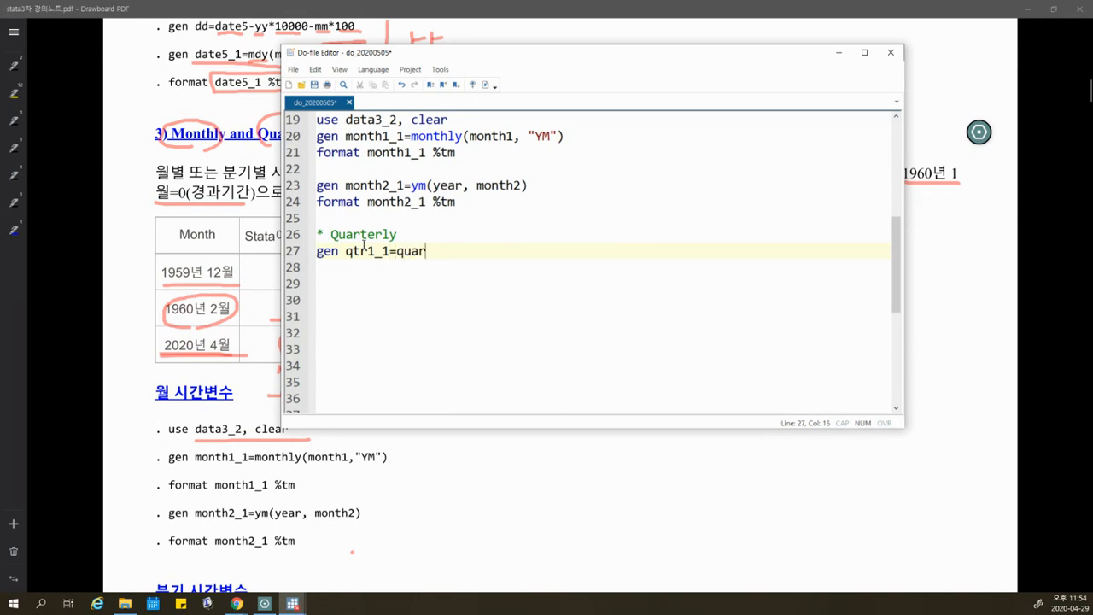
{"action": "type", "text": "terly (quarter1, "}
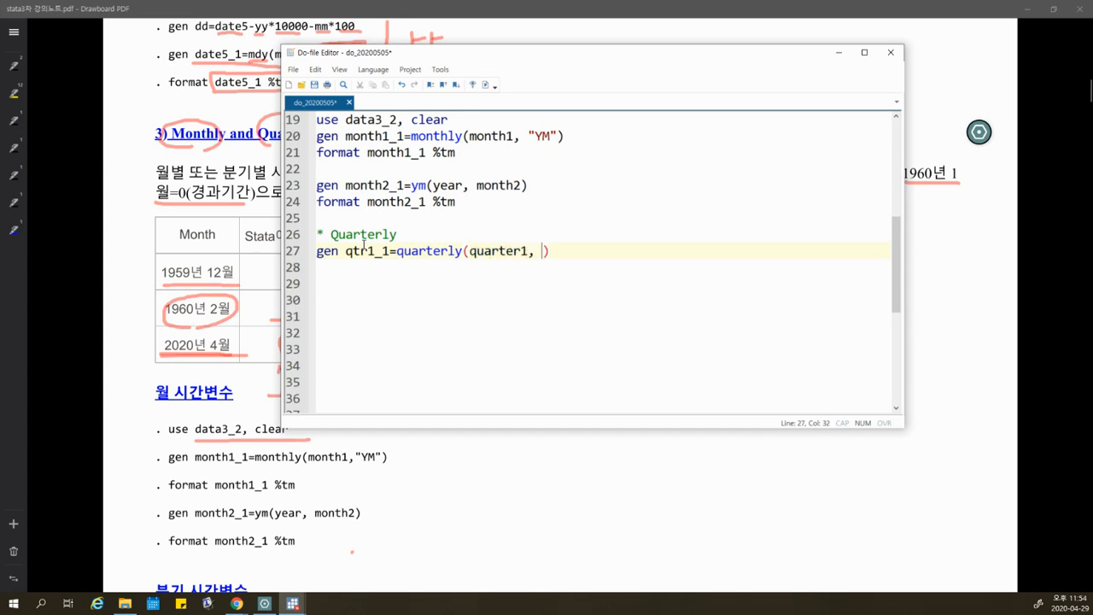
{"action": "type", "text": "\"YQ"}
{"action": "key", "text": "Return"}
{"action": "key", "text": "Return"}
{"action": "left_click_drag", "start_coordinate": [466, 251], "coordinate": [396, 251]}
{"action": "left_click_drag", "start_coordinate": [470, 251], "coordinate": [567, 251]}
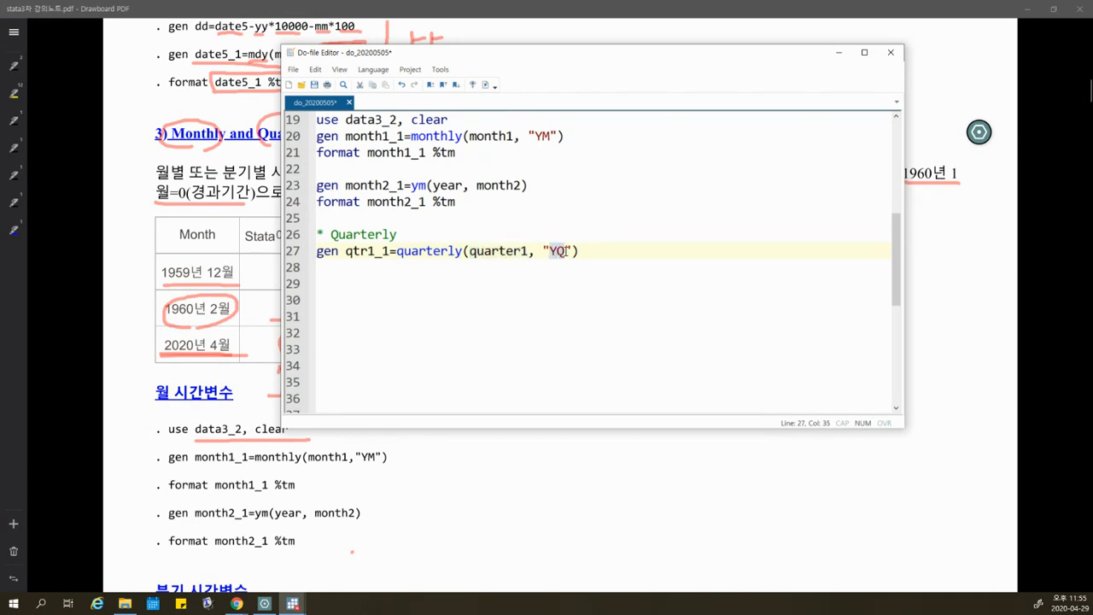
{"action": "left_click", "coordinate": [556, 254]}
{"action": "left_click", "coordinate": [564, 251]}
{"action": "left_click", "coordinate": [584, 252]}
Step: Add the line format qtr1_1 %tq below the gen qtr1_1 command, followed by blank lines
{"action": "key", "text": "Return"}
{"action": "type", "text": "fo"}
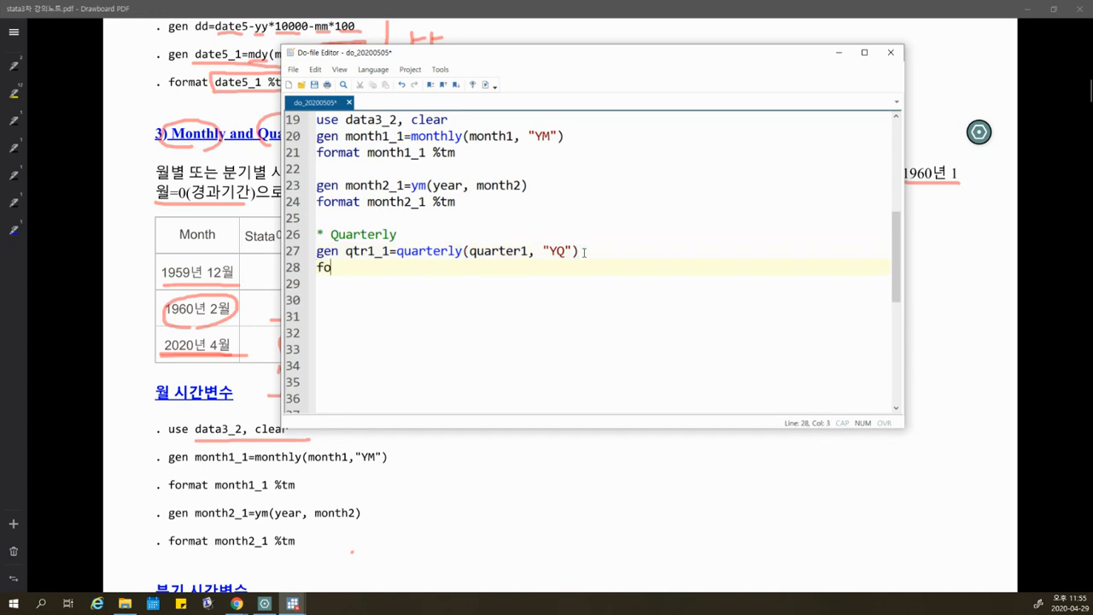
{"action": "type", "text": "rmat qt1"}
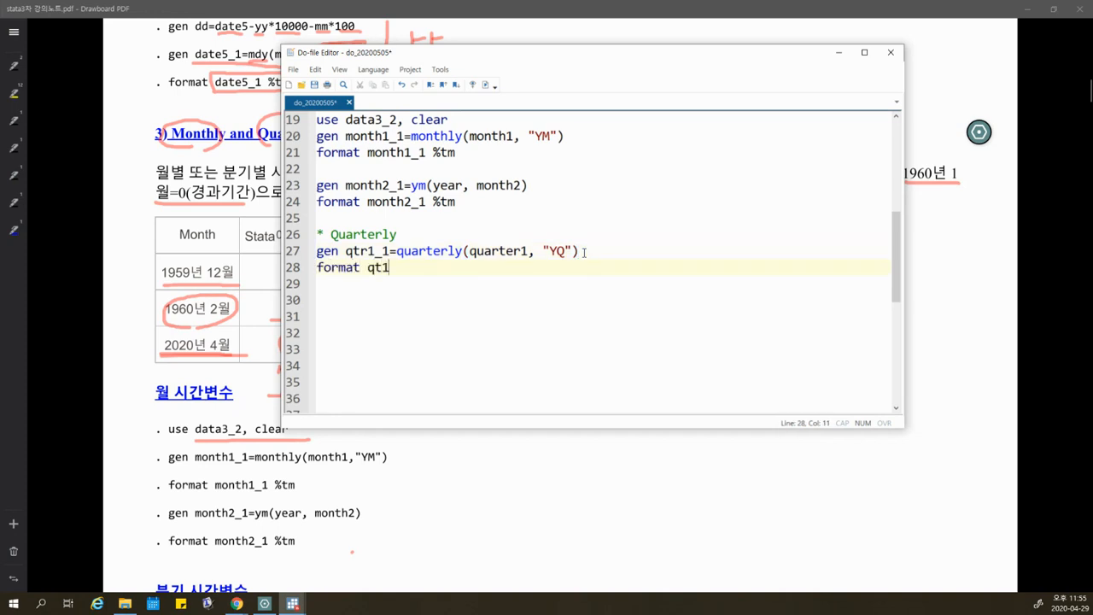
{"action": "type", "text": "1_1 %tq"}
{"action": "key", "text": "Return"}
{"action": "key", "text": "Return"}
{"action": "key", "text": "Return"}
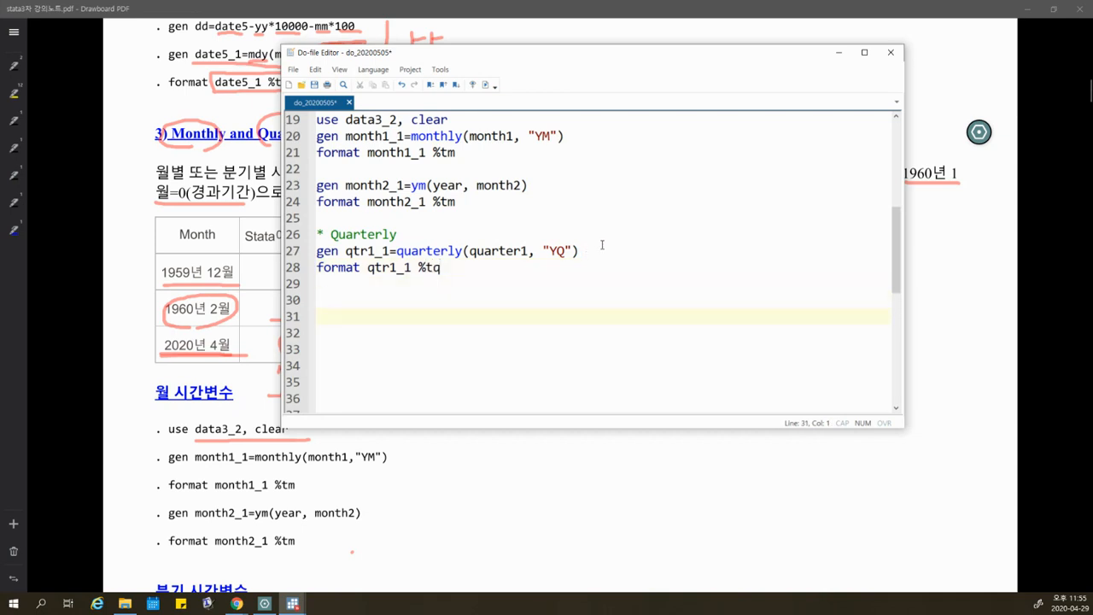
Step: Run the gen qtr1_1 and format qtr1_1 %tq lines and compare qtr1_1 with quarter1 in the data browser
{"action": "left_click_drag", "start_coordinate": [316, 251], "coordinate": [440, 267]}
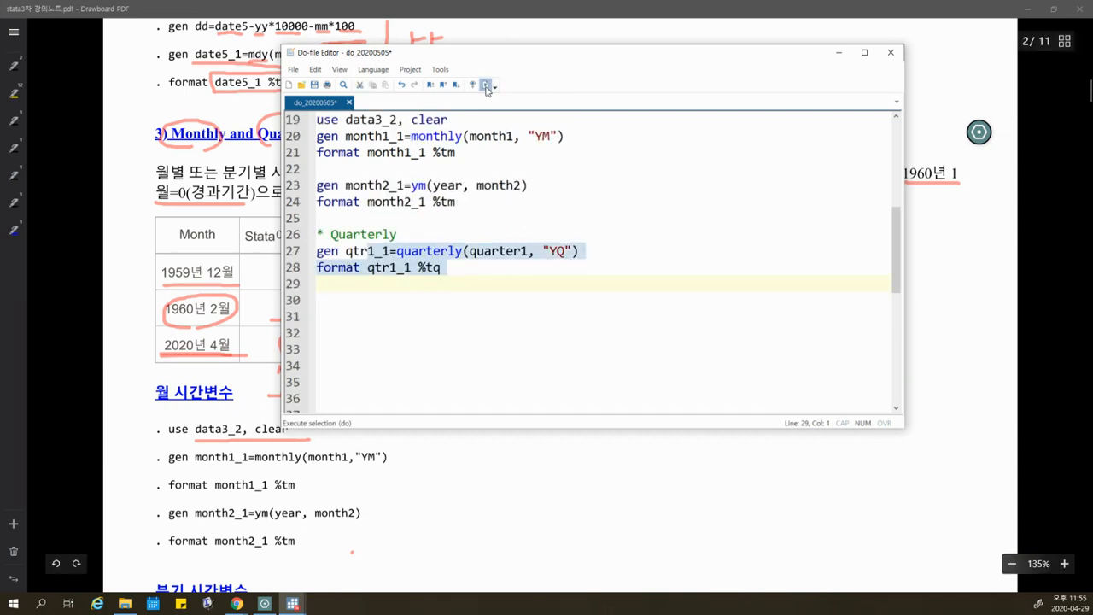
{"action": "left_click", "coordinate": [295, 605]}
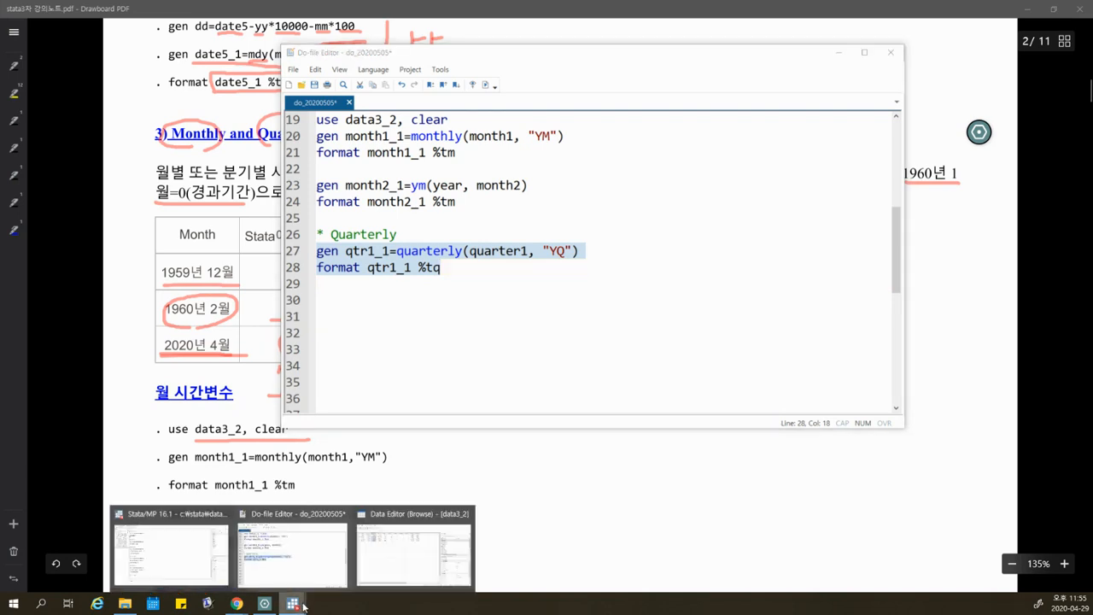
{"action": "left_click", "coordinate": [406, 566]}
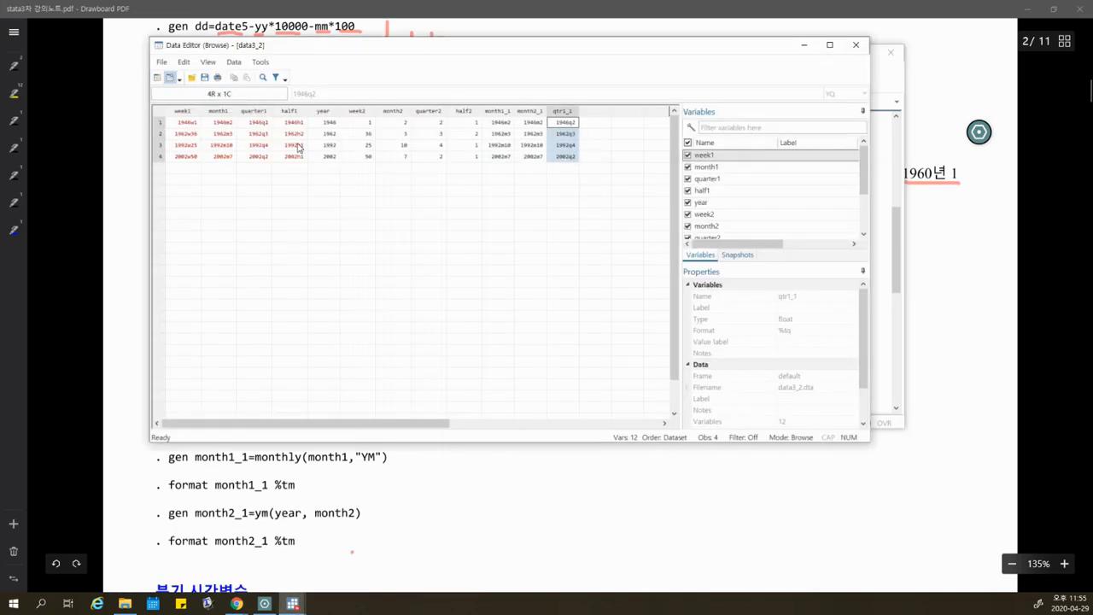
{"action": "left_click_drag", "start_coordinate": [255, 129], "coordinate": [256, 157]}
{"action": "left_click_drag", "start_coordinate": [576, 126], "coordinate": [575, 159]}
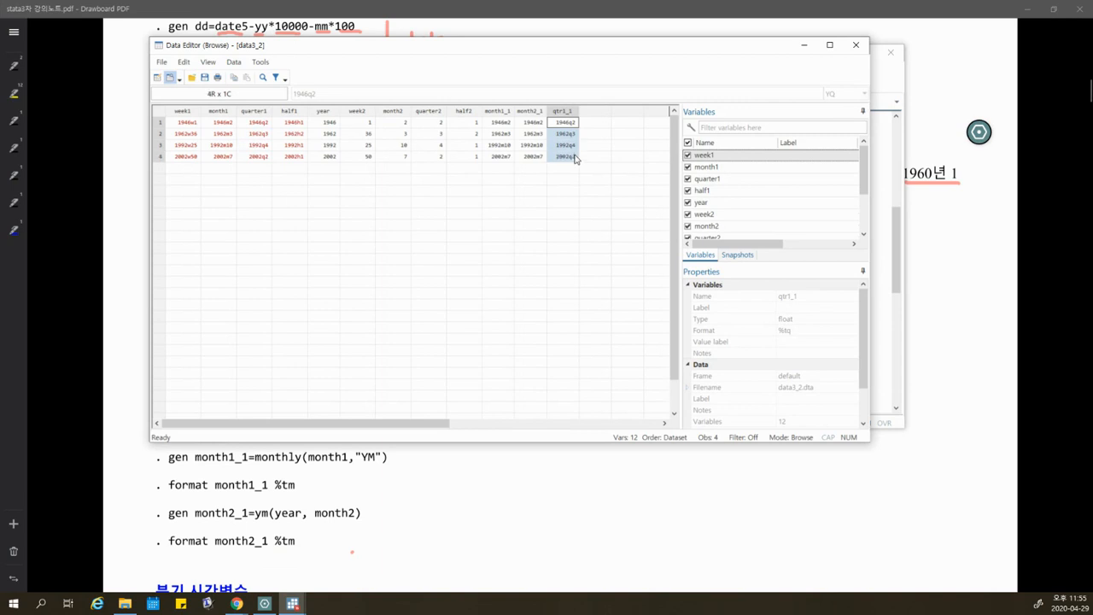
Step: Examine the year and quarter2 columns row by row and close the data browser
{"action": "left_click", "coordinate": [326, 112]}
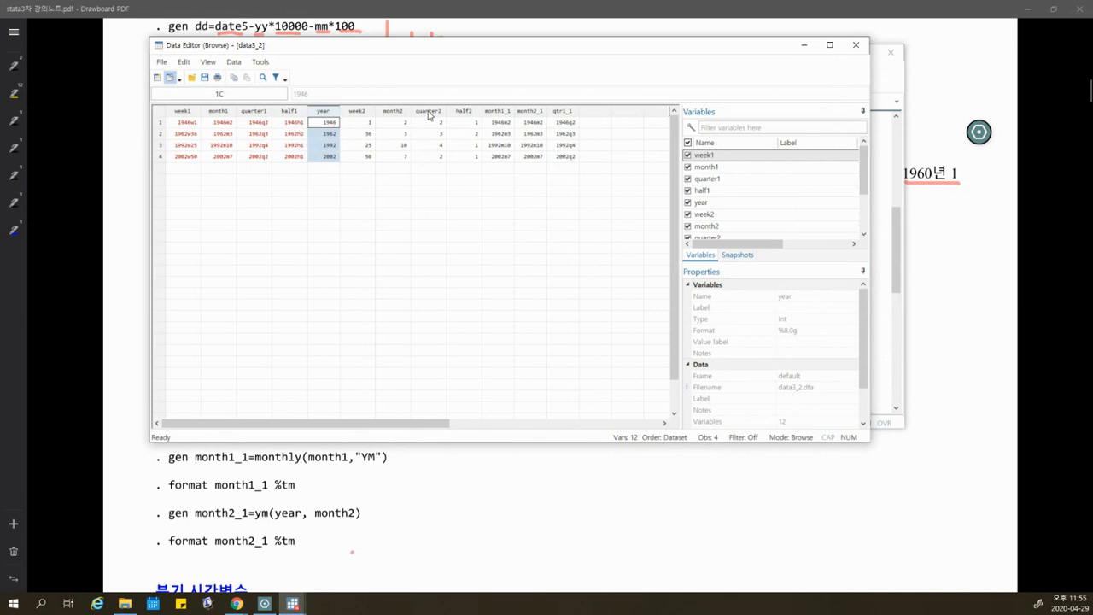
{"action": "left_click", "coordinate": [426, 113]}
{"action": "left_click", "coordinate": [328, 113]}
{"action": "left_click", "coordinate": [432, 113]}
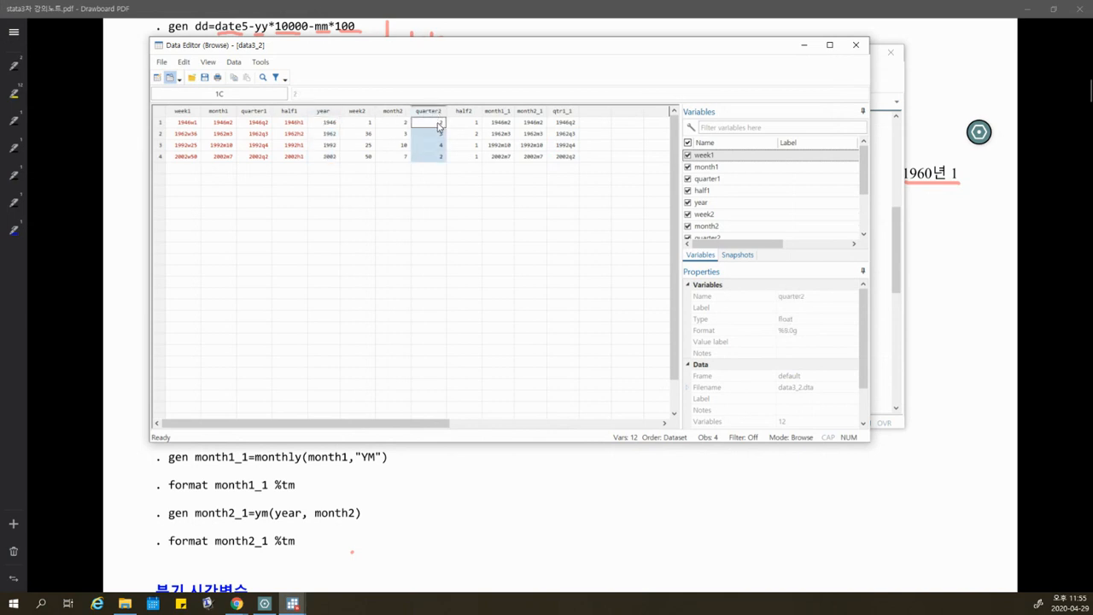
{"action": "left_click", "coordinate": [332, 126]}
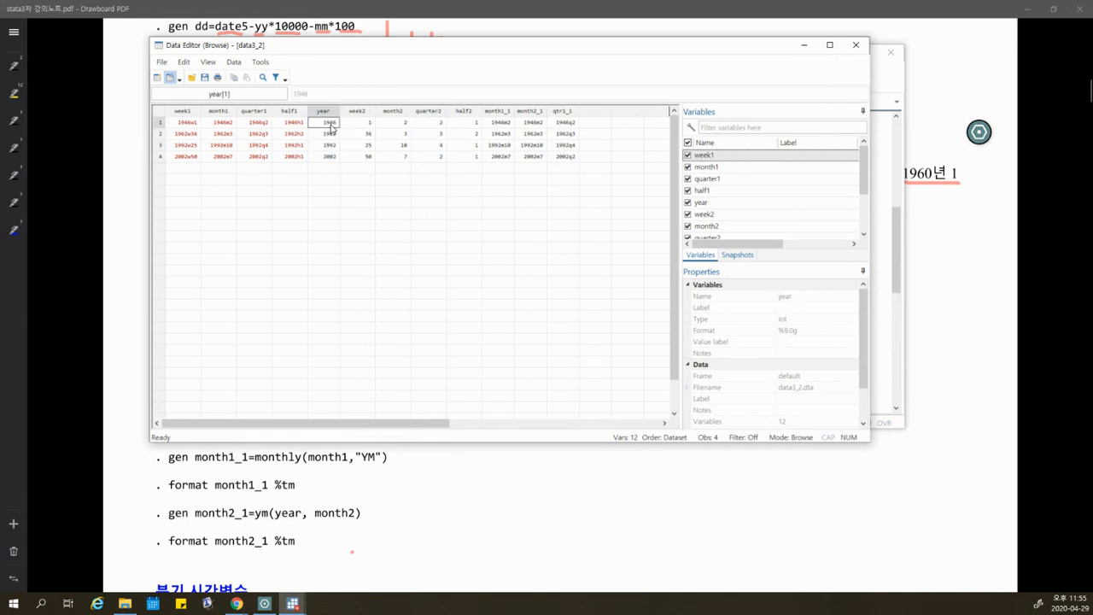
{"action": "left_click", "coordinate": [428, 126]}
{"action": "left_click", "coordinate": [333, 139]}
{"action": "left_click", "coordinate": [439, 137]}
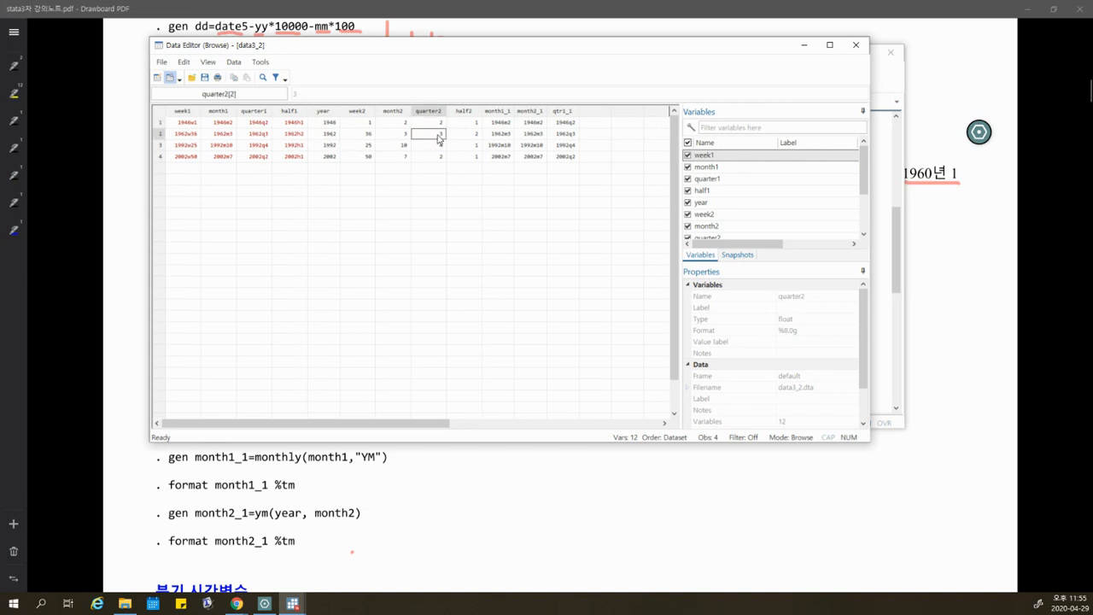
{"action": "left_click", "coordinate": [329, 147]}
{"action": "left_click", "coordinate": [436, 147]}
{"action": "left_click", "coordinate": [439, 158]}
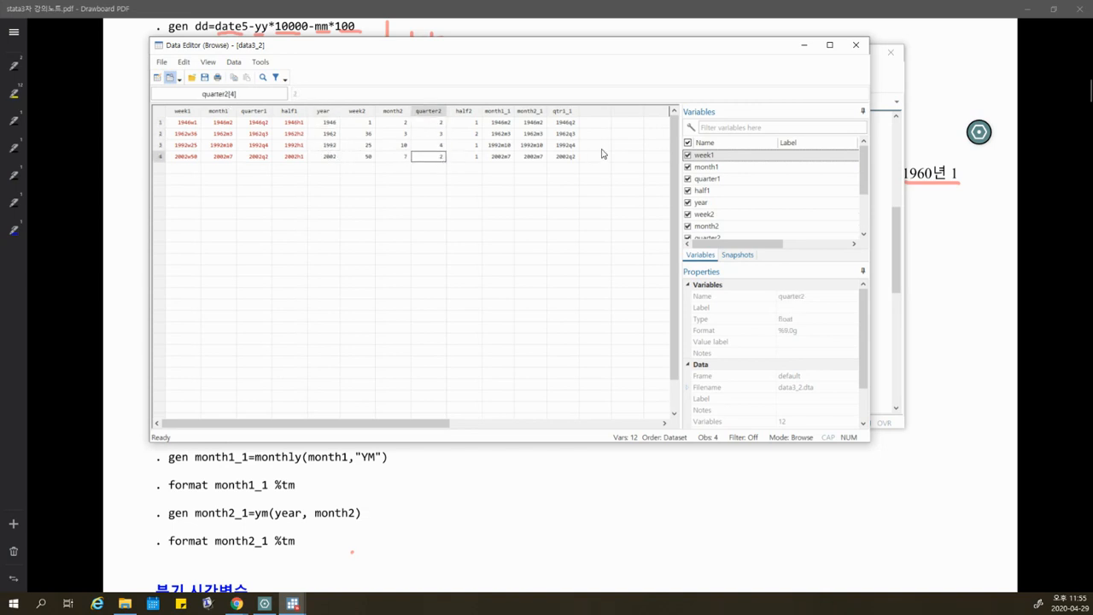
{"action": "left_click", "coordinate": [602, 154]}
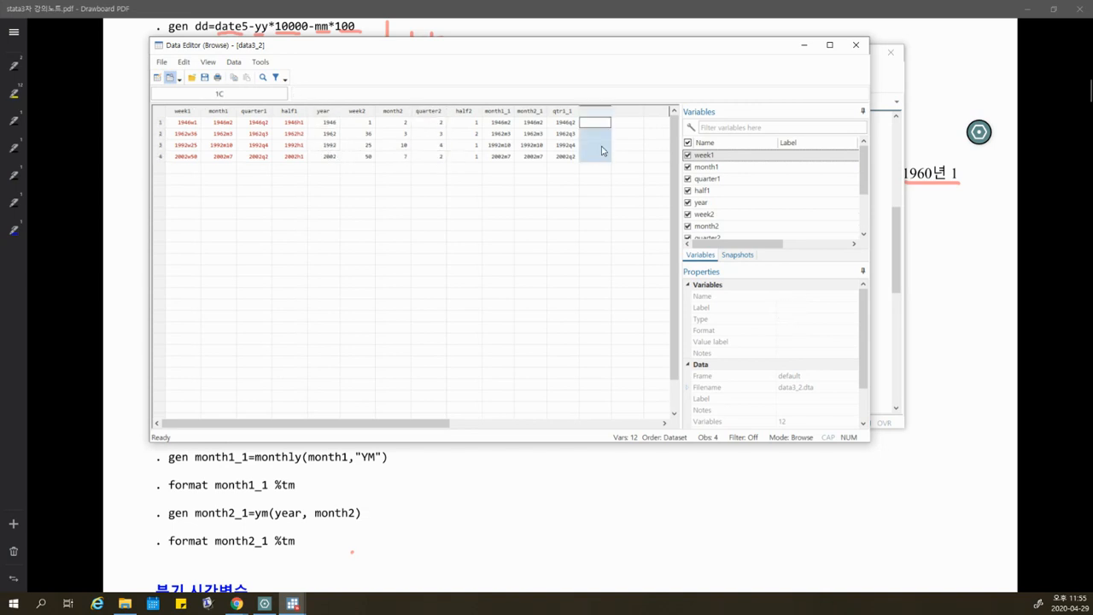
{"action": "left_click", "coordinate": [855, 46]}
Step: Add the line gen qtr2_1=yq(year, quarter2) one blank line below the qtr1_1 commands and highlight its arguments
{"action": "left_click", "coordinate": [396, 286]}
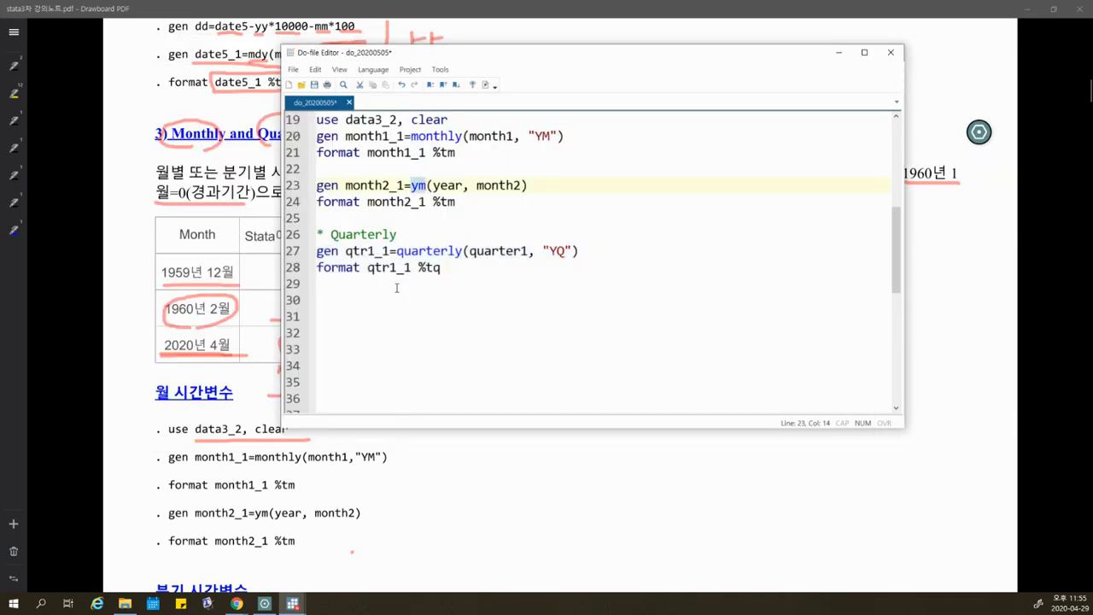
{"action": "key", "text": "Return"}
{"action": "type", "text": "gen qtr"}
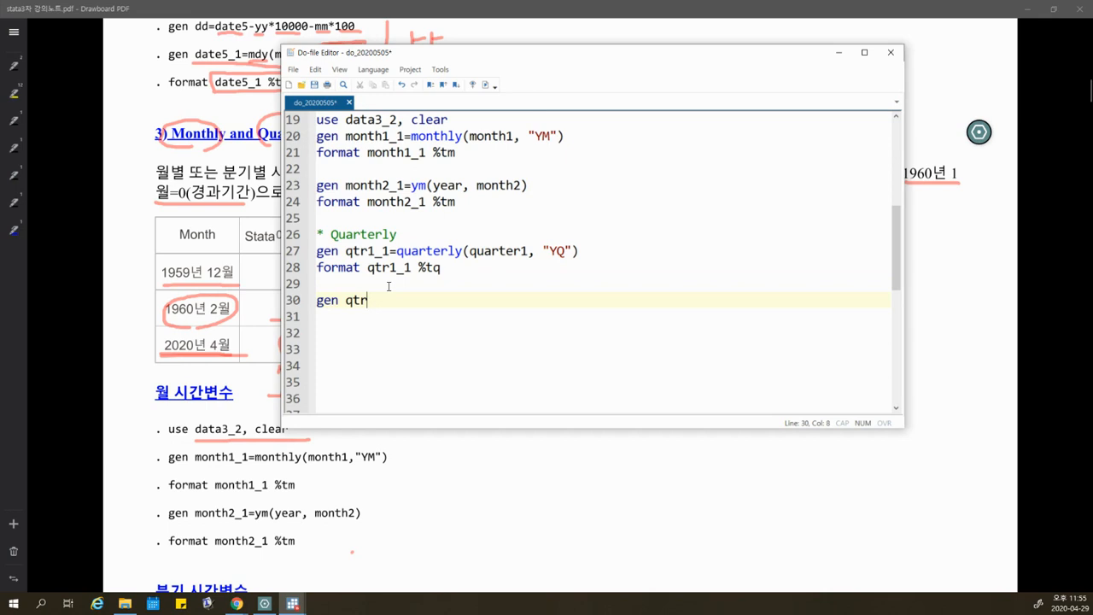
{"action": "type", "text": "2_1=yq(year, quarter2"}
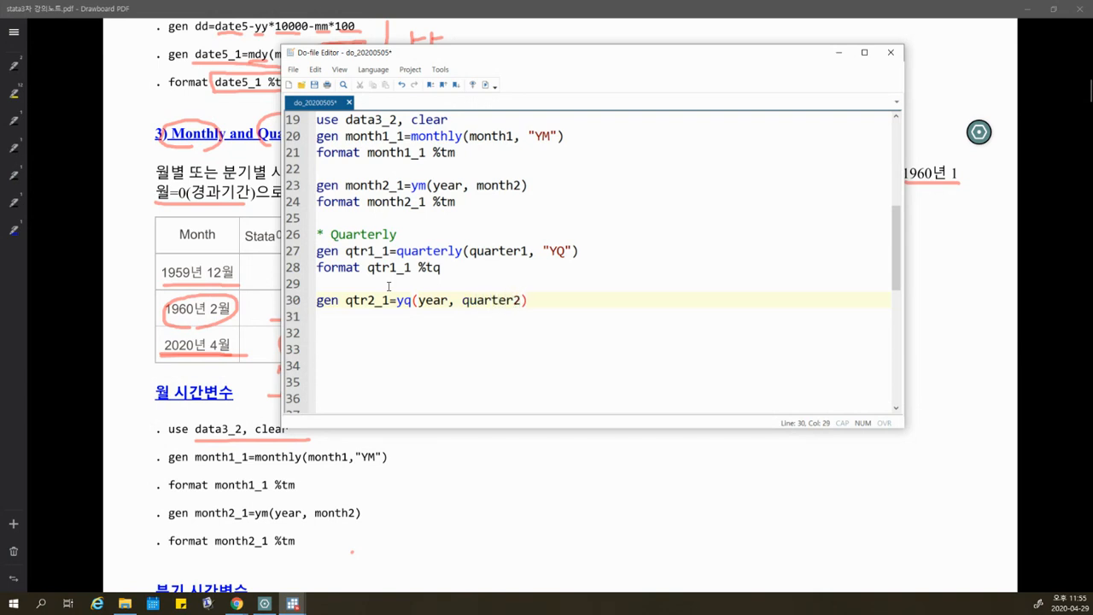
{"action": "key", "text": "Return"}
{"action": "left_click_drag", "start_coordinate": [420, 301], "coordinate": [525, 301]}
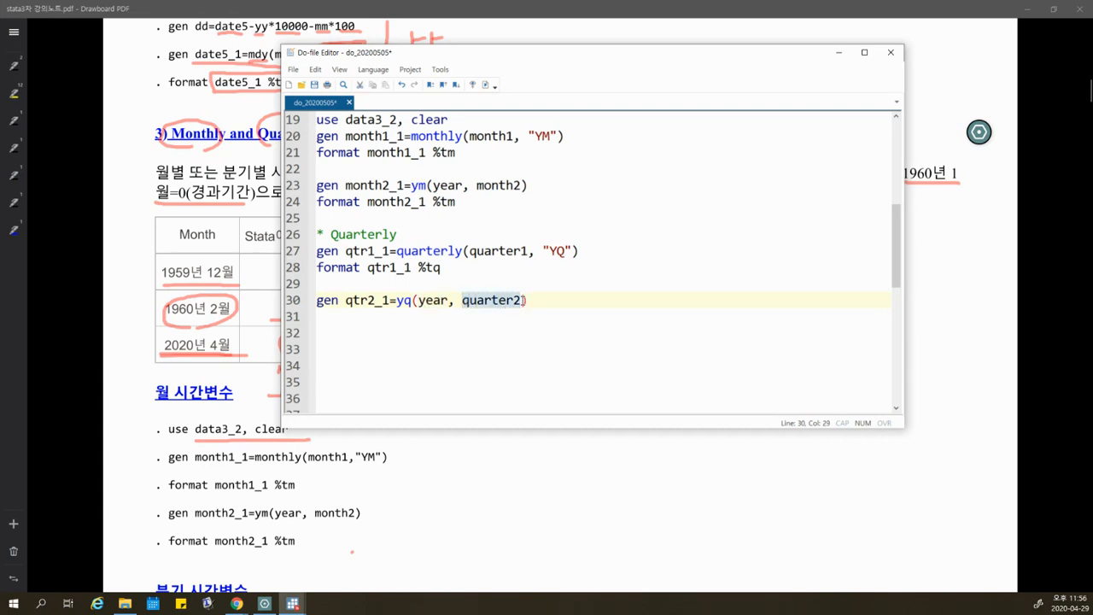
Step: Append the comment // 반드시 숫자 변수이여야 한다. to the end of the gen qtr2_1 line
{"action": "left_click", "coordinate": [541, 300]}
{"action": "type", "text": "// "}
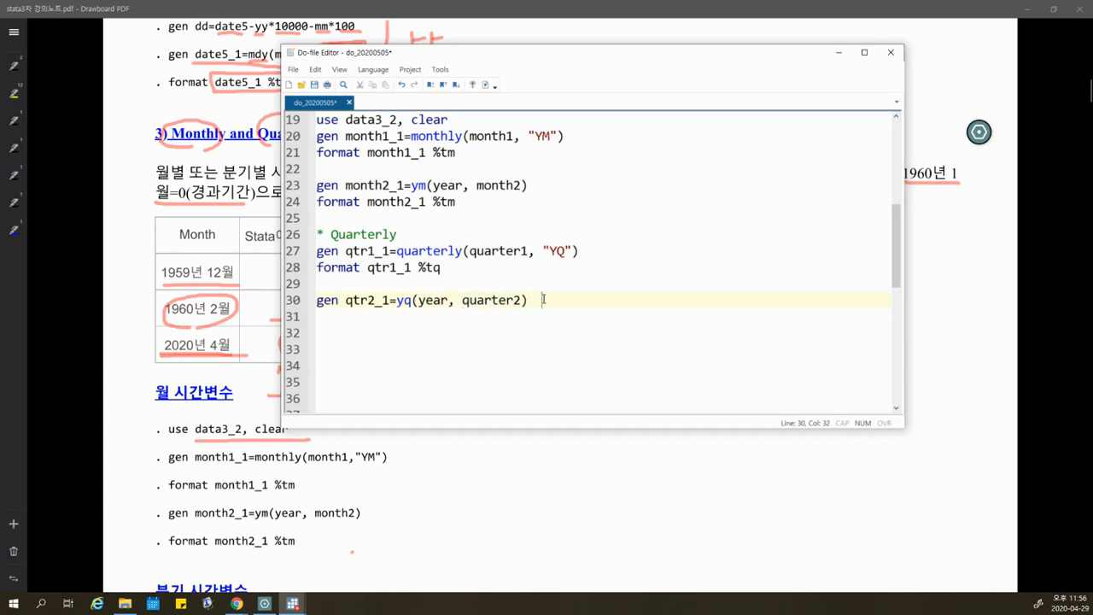
{"action": "type", "text": "반드시 숫자 변수"}
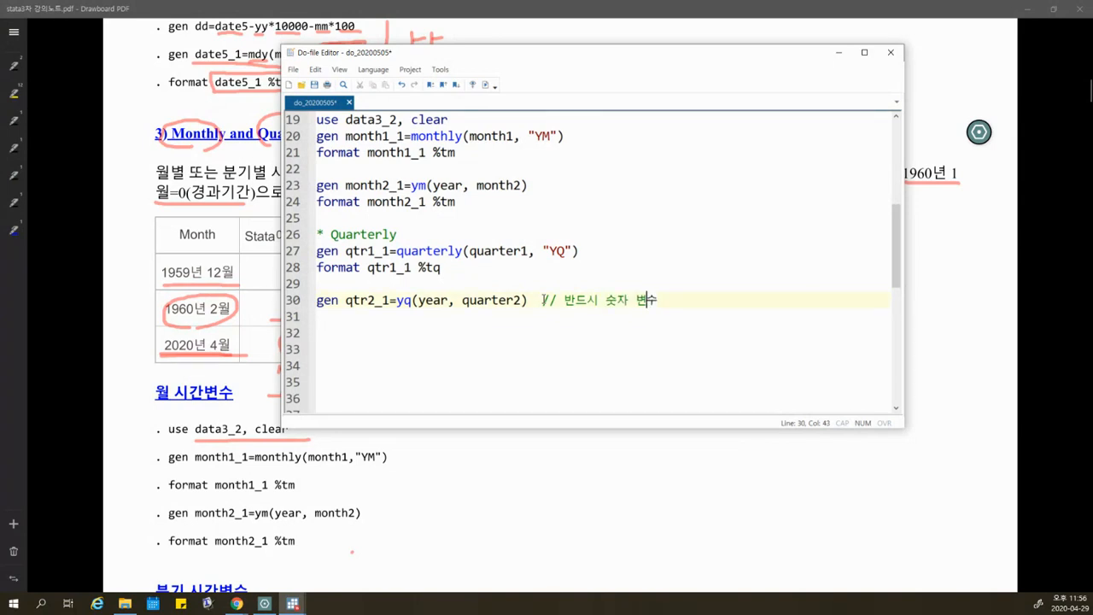
{"action": "type", "text": "이여야 한다."}
{"action": "key", "text": "Return"}
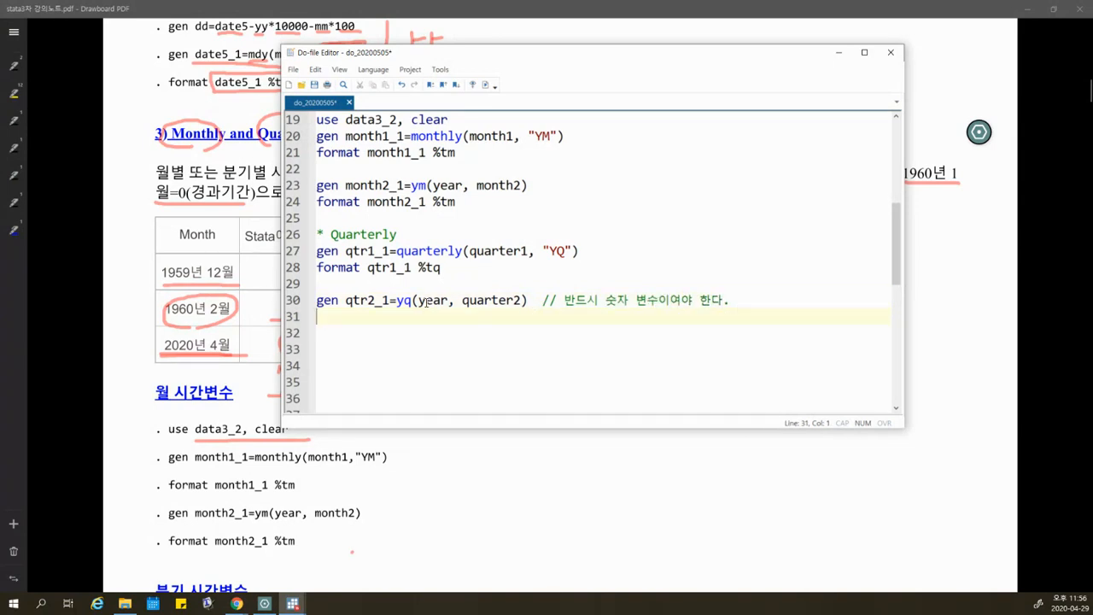
Step: Add the line format qtr2_1 %tq below the gen qtr2_1 command
{"action": "type", "text": "format qtr2_1"}
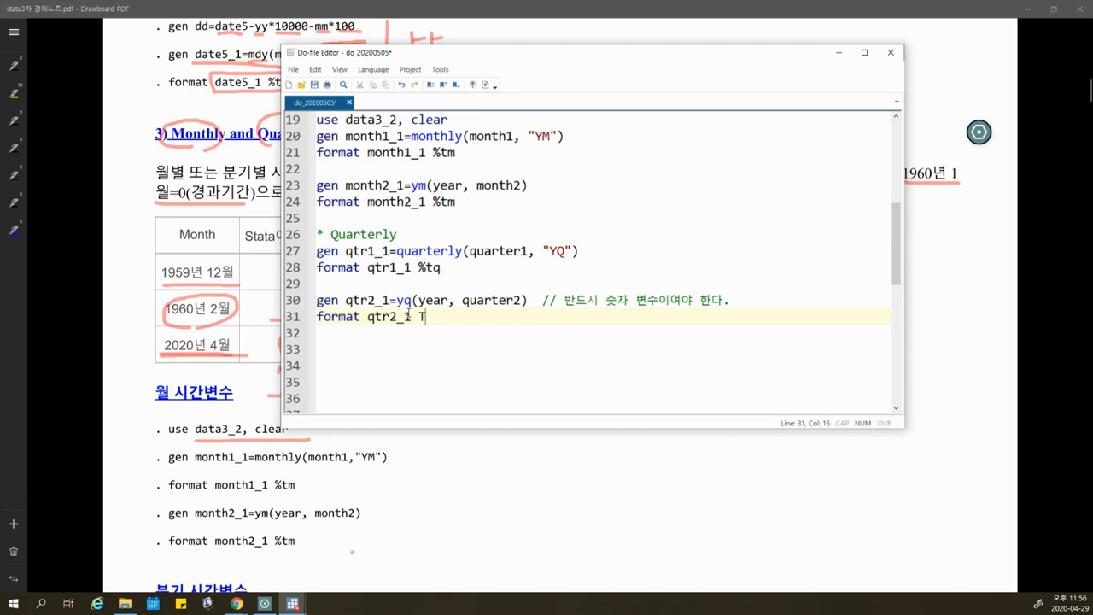
{"action": "type", "text": " %tq"}
{"action": "key", "text": "Return"}
Step: Run the gen qtr2_1 and format qtr2_1 %tq lines, check the qtr2_1 values in the data browser and minimize it
{"action": "left_click_drag", "start_coordinate": [316, 300], "coordinate": [440, 316]}
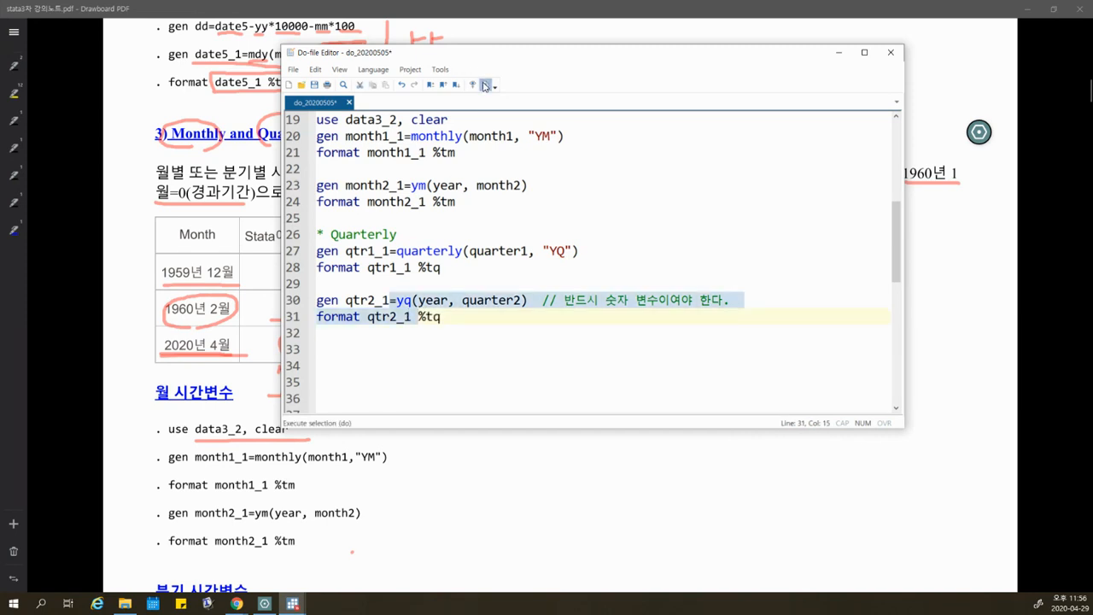
{"action": "left_click", "coordinate": [292, 604]}
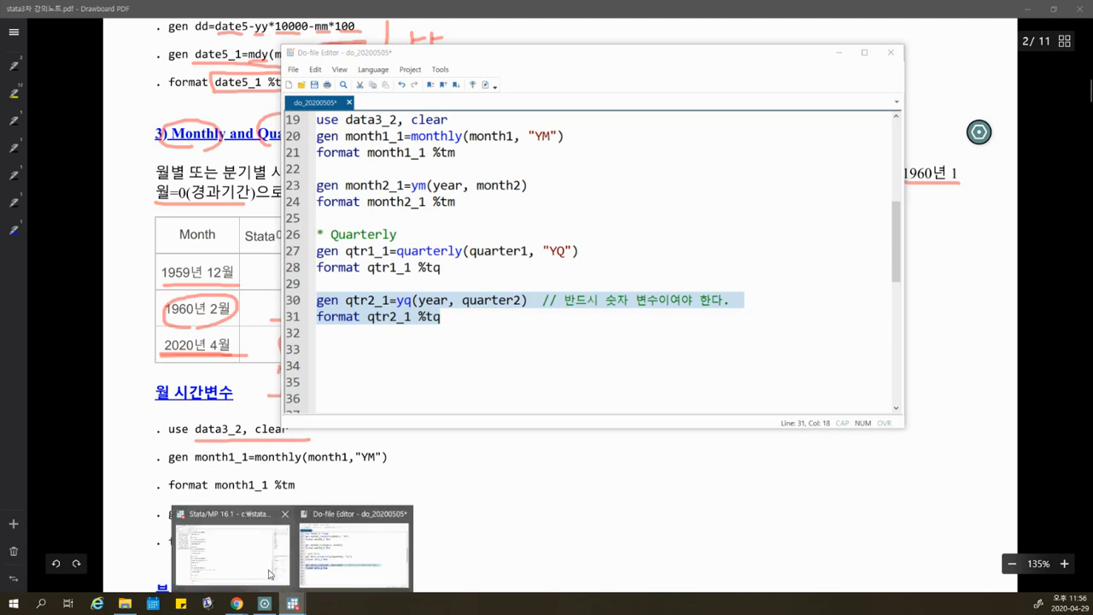
{"action": "left_click", "coordinate": [269, 574]}
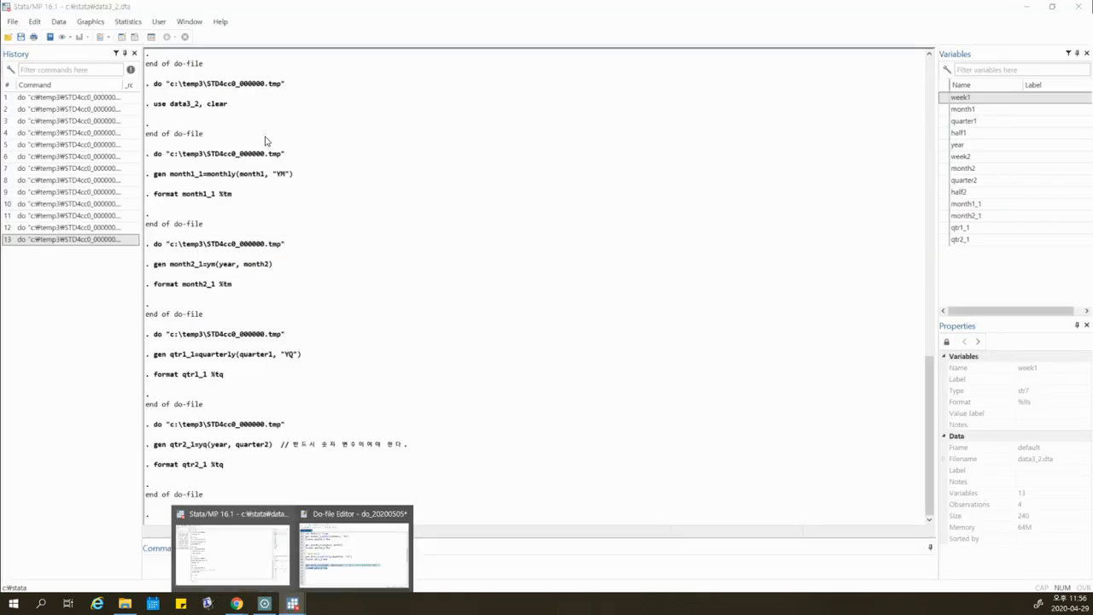
{"action": "left_click", "coordinate": [136, 37]}
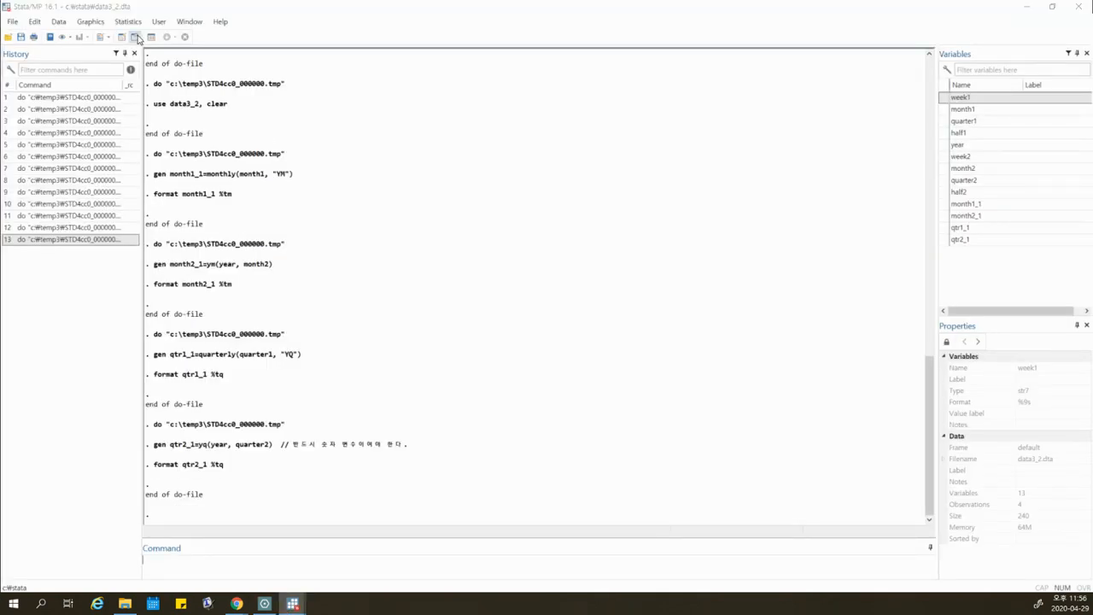
{"action": "left_click_drag", "start_coordinate": [595, 122], "coordinate": [604, 170]}
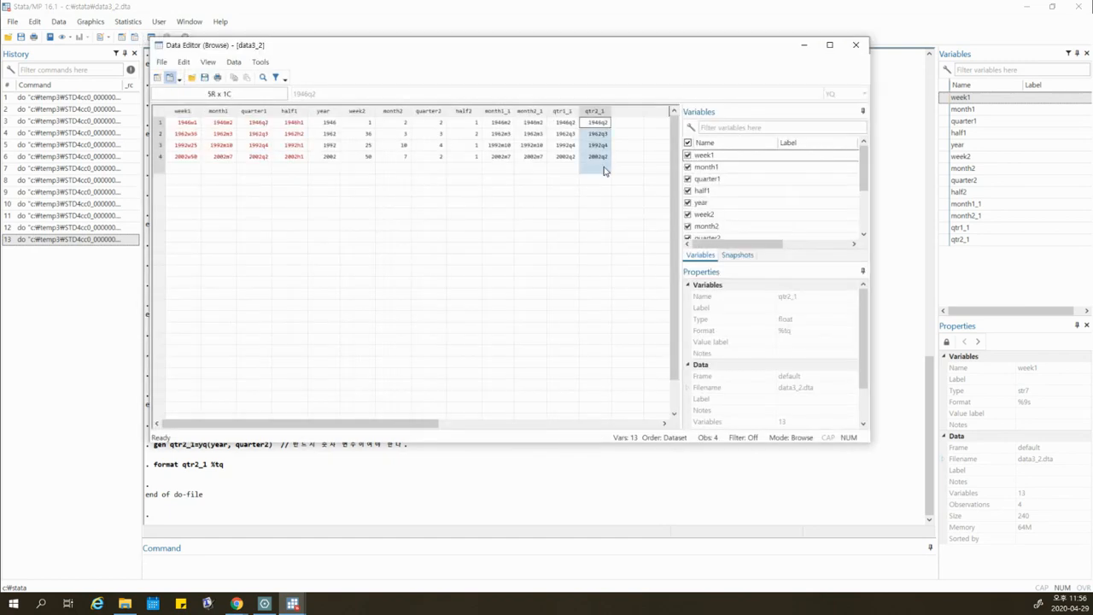
{"action": "left_click", "coordinate": [803, 44]}
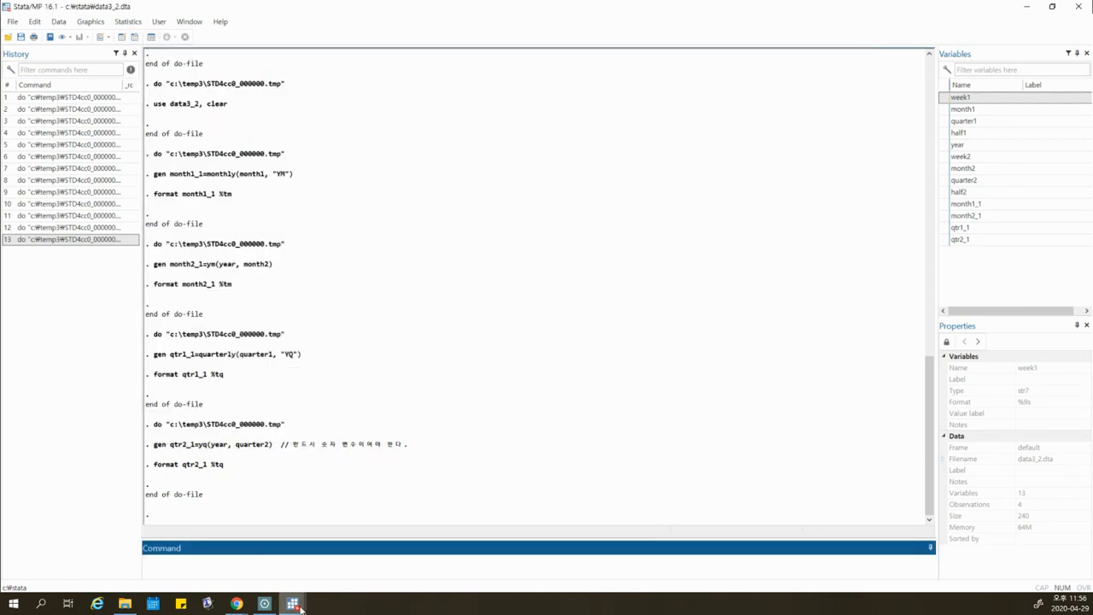
{"action": "mouse_move", "coordinate": [297, 604]}
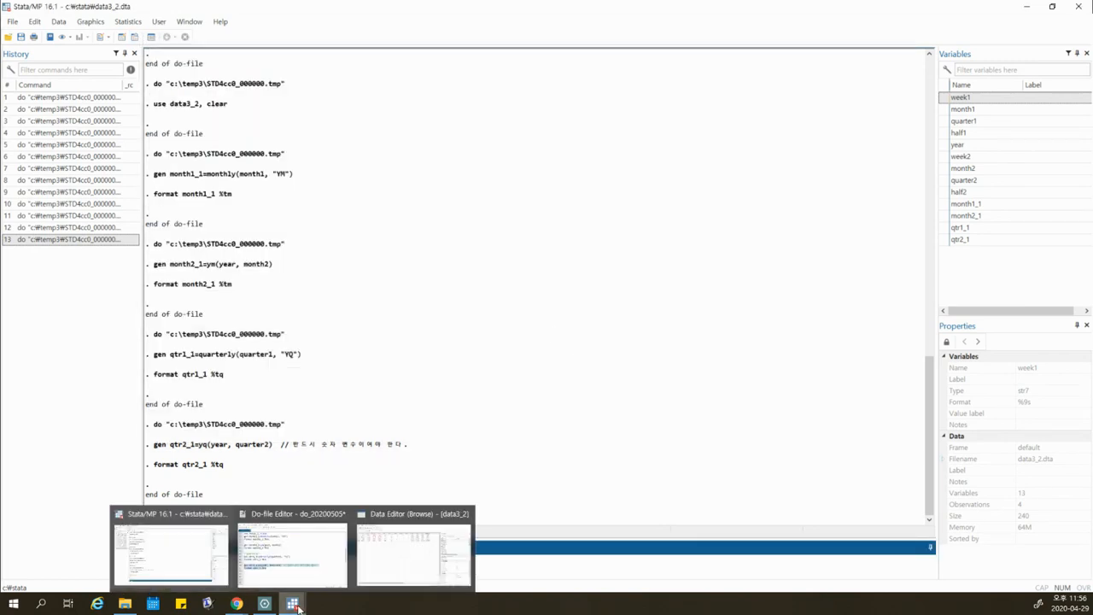
Step: Switch to the lecture notes in Drawboard PDF, underline half-year, weekly, 변환함수 and the format phrase, and circle half-year, weekly
{"action": "left_click", "coordinate": [265, 604]}
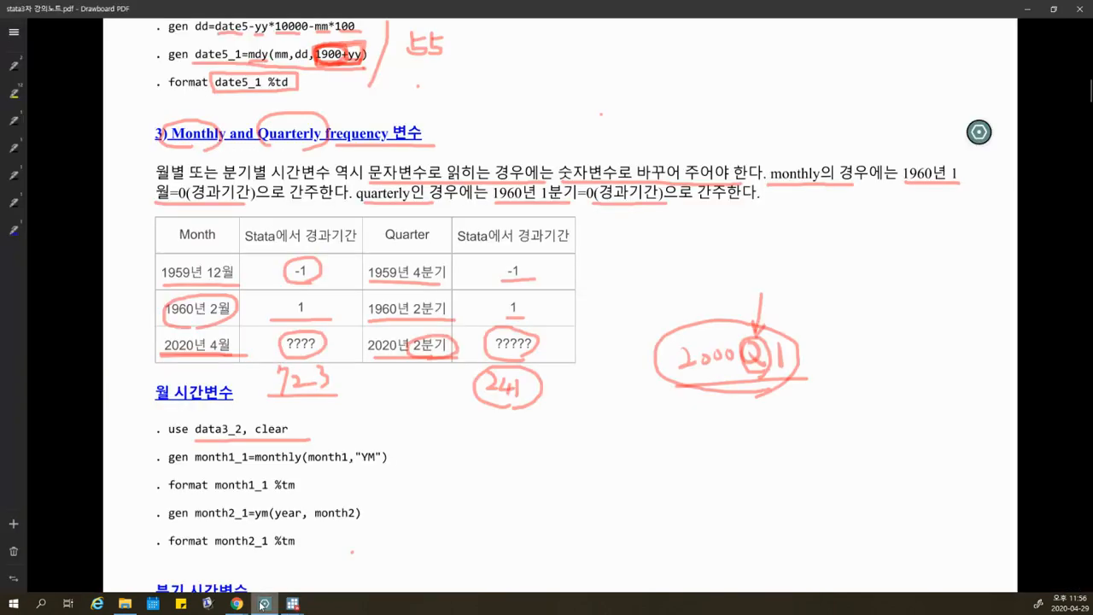
{"action": "scroll", "coordinate": [357, 508], "scroll_direction": "down", "scroll_amount": 5}
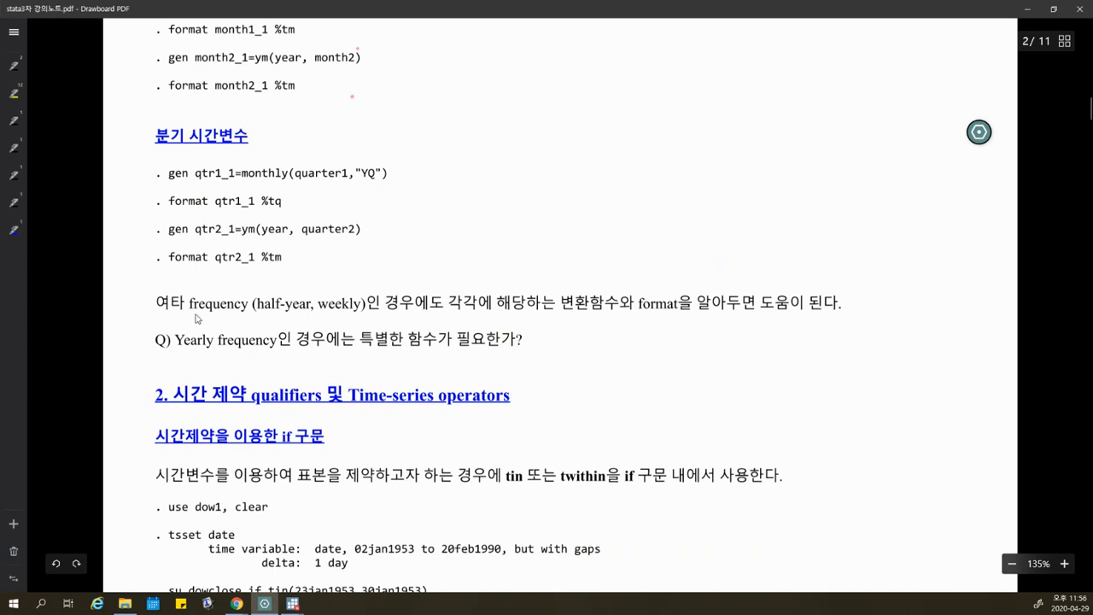
{"action": "left_click_drag", "start_coordinate": [260, 314], "coordinate": [312, 315]}
{"action": "left_click_drag", "start_coordinate": [325, 315], "coordinate": [359, 316]}
{"action": "left_click_drag", "start_coordinate": [562, 314], "coordinate": [829, 316]}
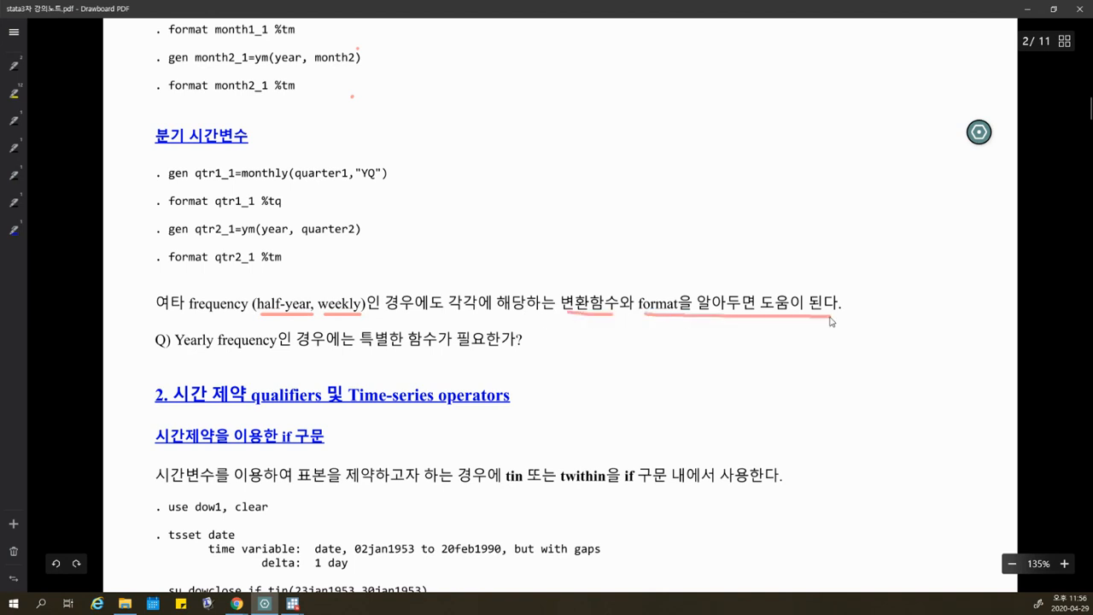
{"action": "mouse_move", "coordinate": [367, 317]}
{"action": "left_mouse_down"}
{"action": "mouse_move", "coordinate": [258, 321]}
{"action": "mouse_move", "coordinate": [299, 292]}
{"action": "mouse_move", "coordinate": [315, 324]}
{"action": "left_mouse_up"}
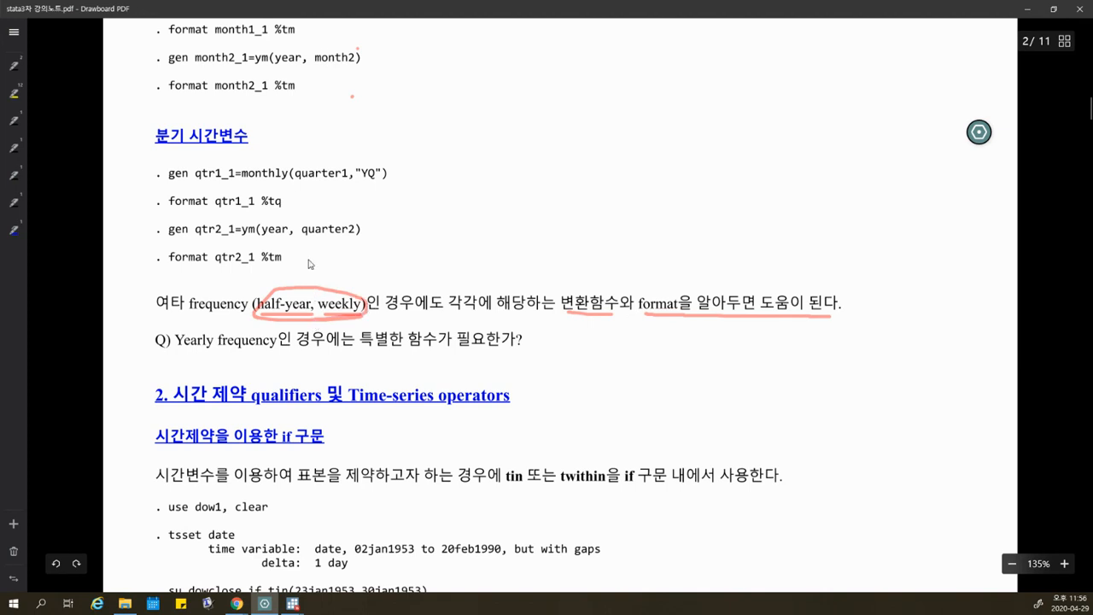
Step: Underline monthly in the gen qtr1_1 line of the 분기 시간변수 section
{"action": "left_click_drag", "start_coordinate": [242, 179], "coordinate": [292, 180]}
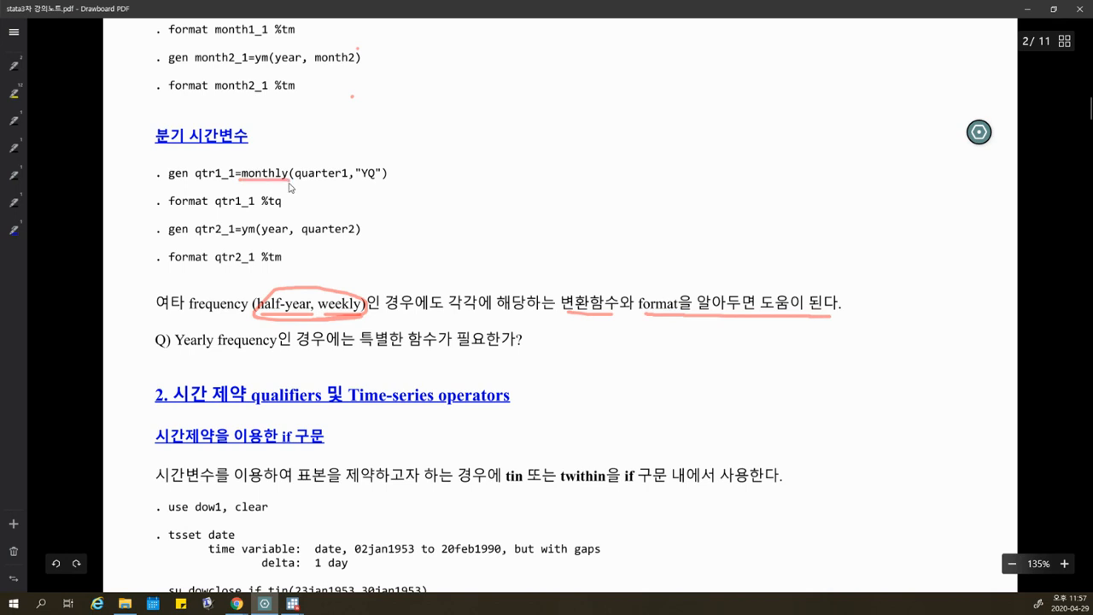